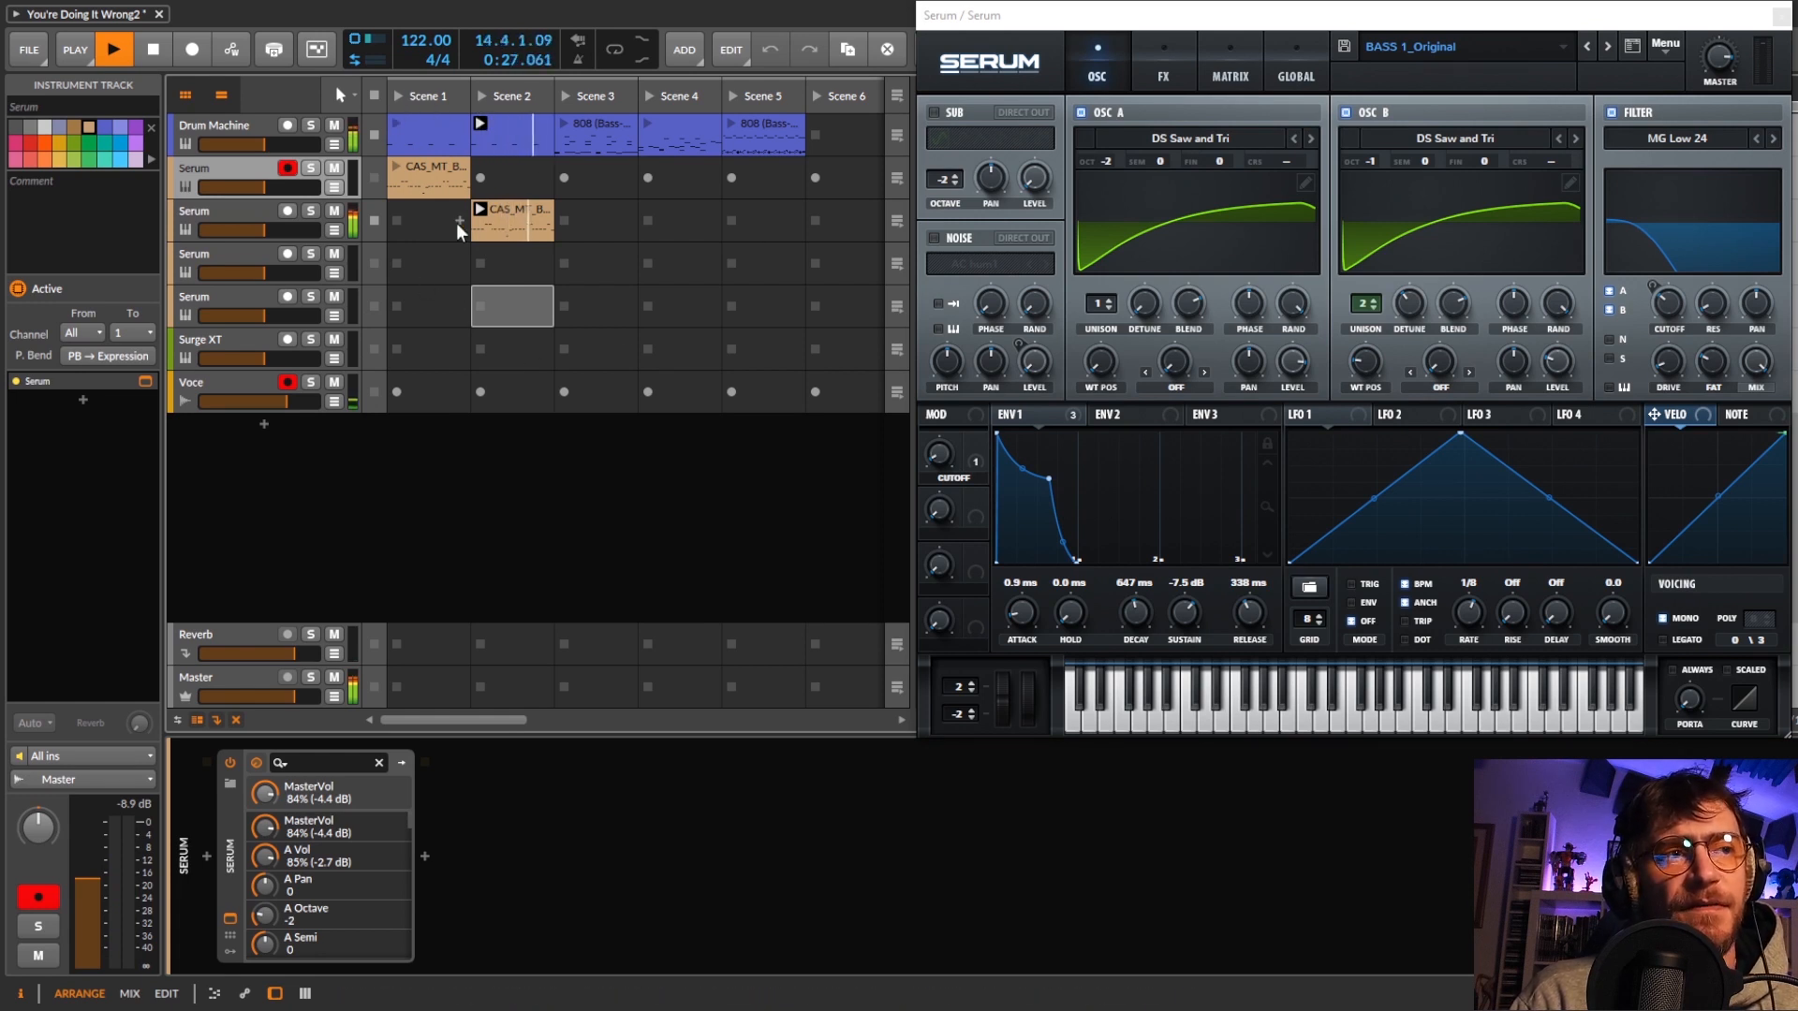
# Listen to Scene 1 twice, stopping playback after each pass.
pyautogui.click(397, 94)
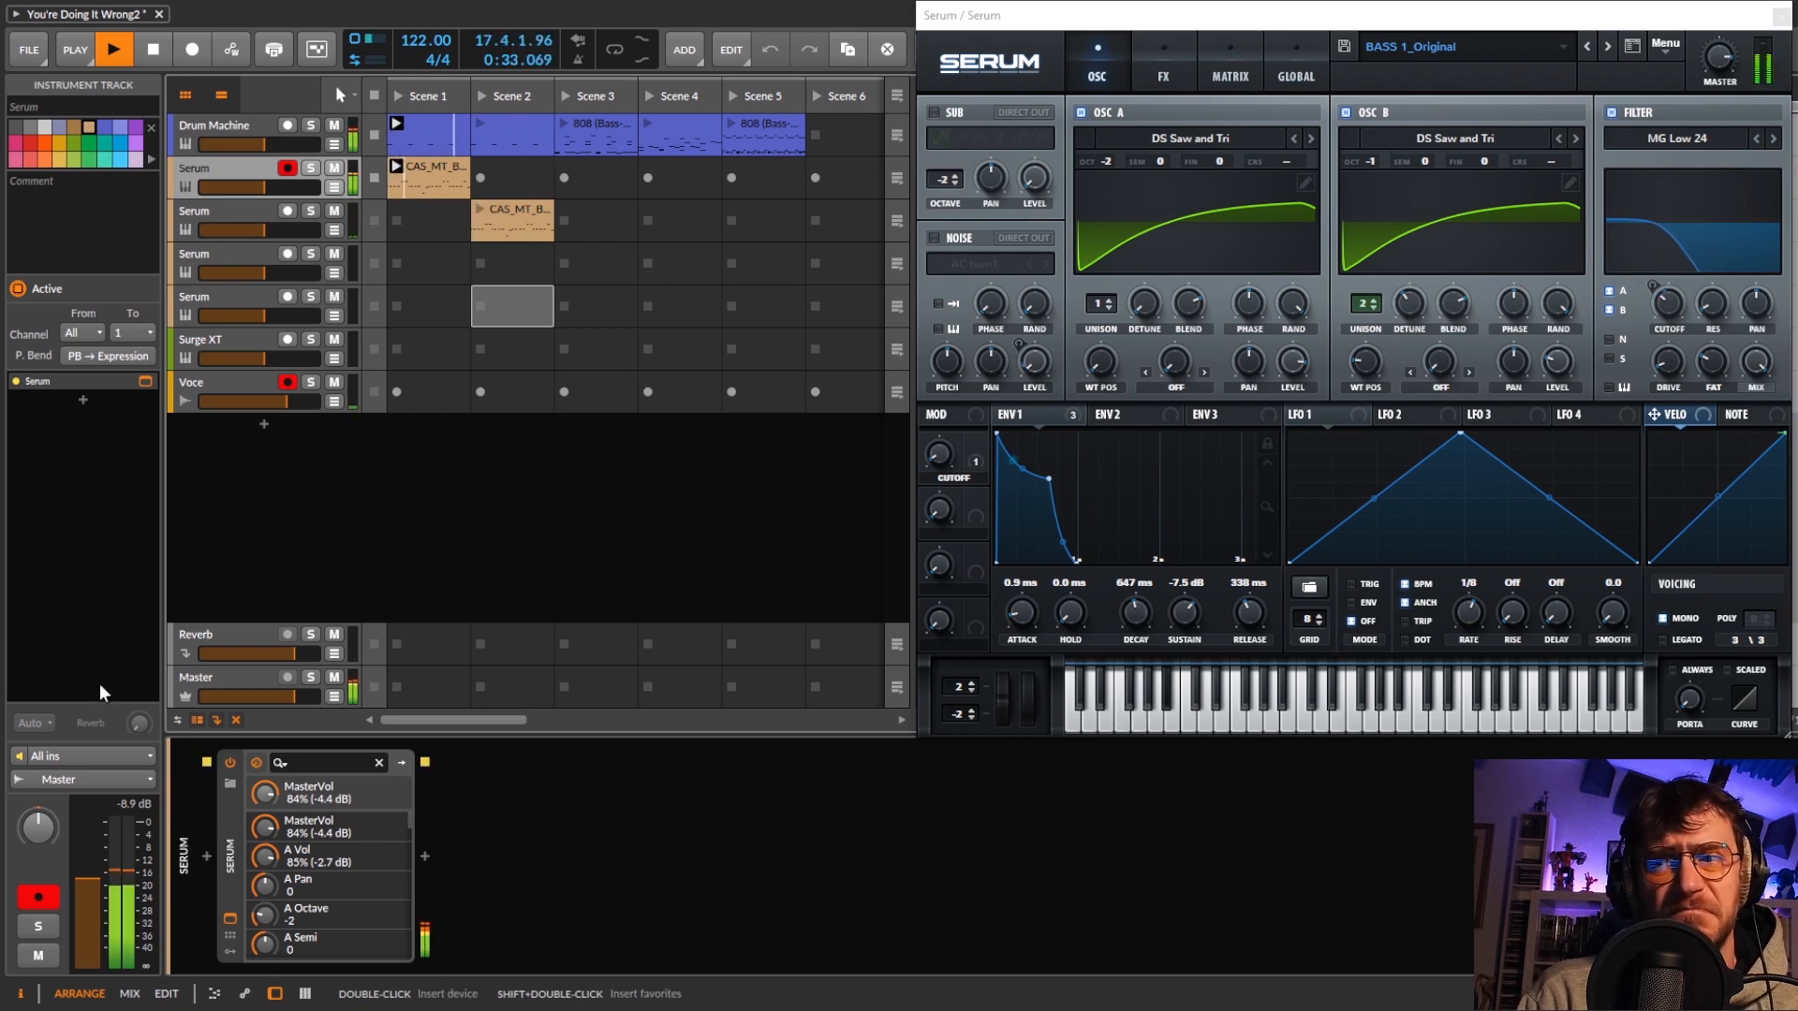
pyautogui.click(154, 48)
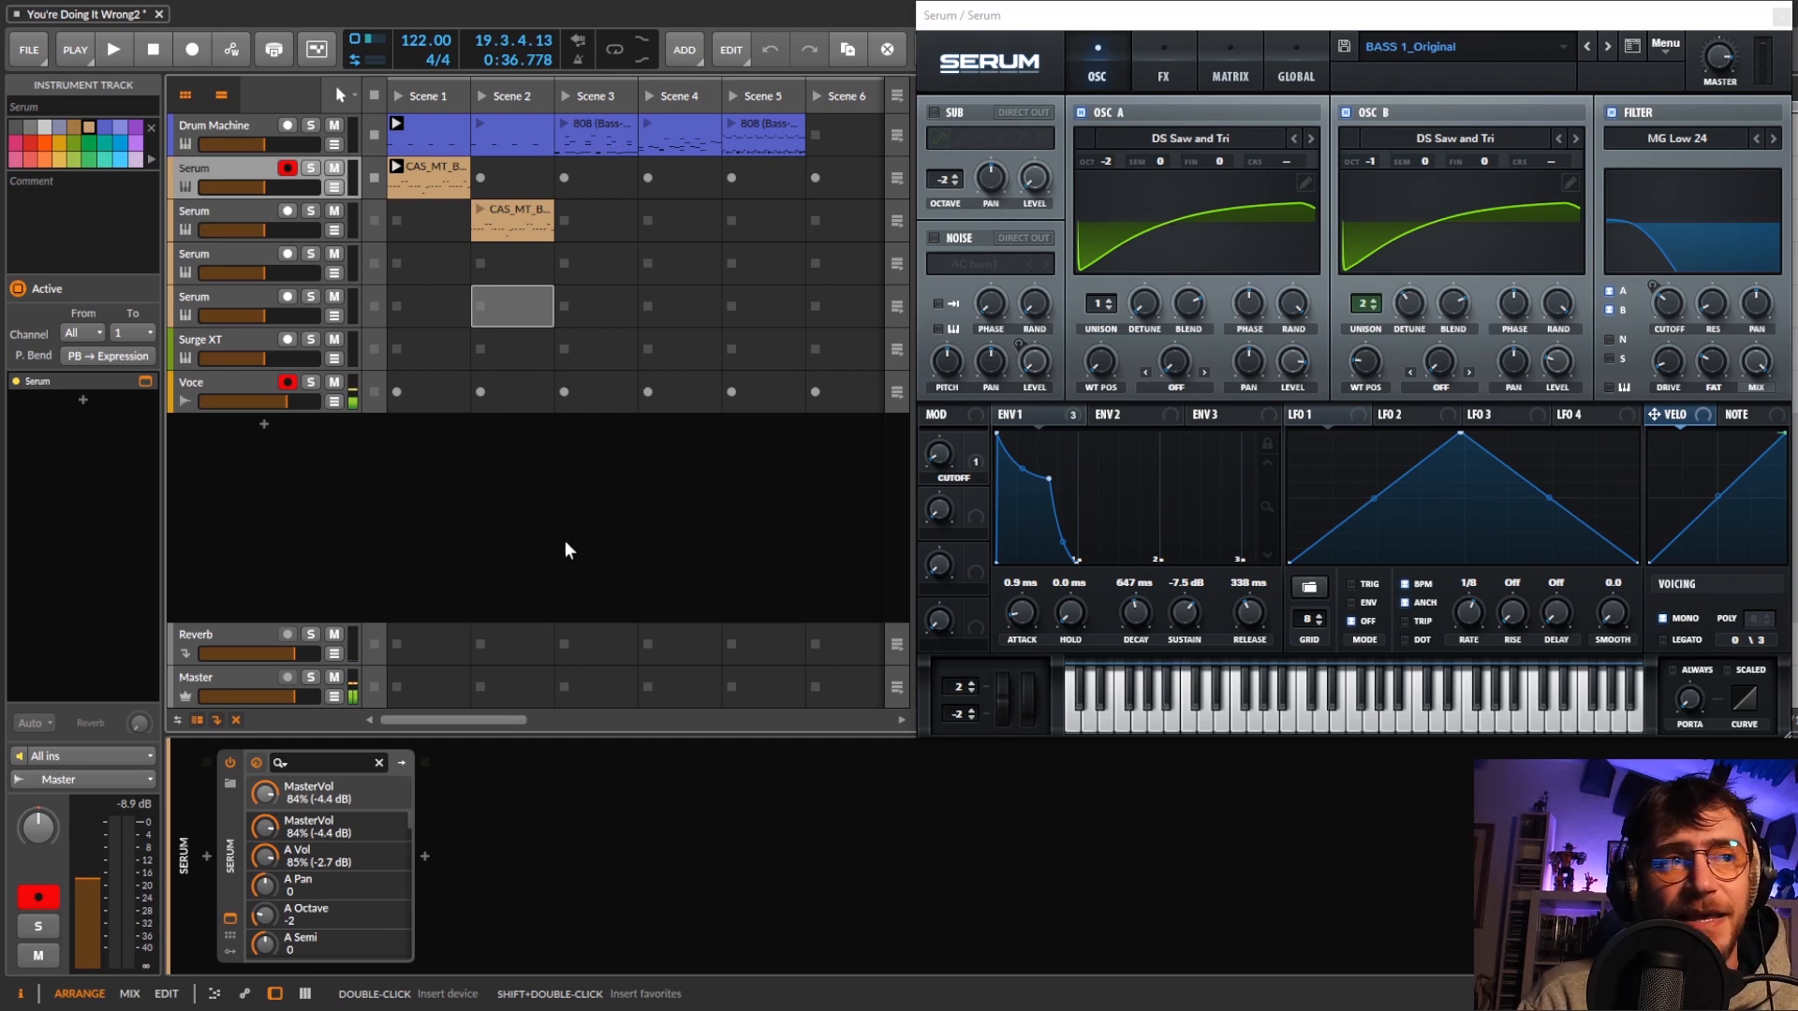
pyautogui.click(397, 96)
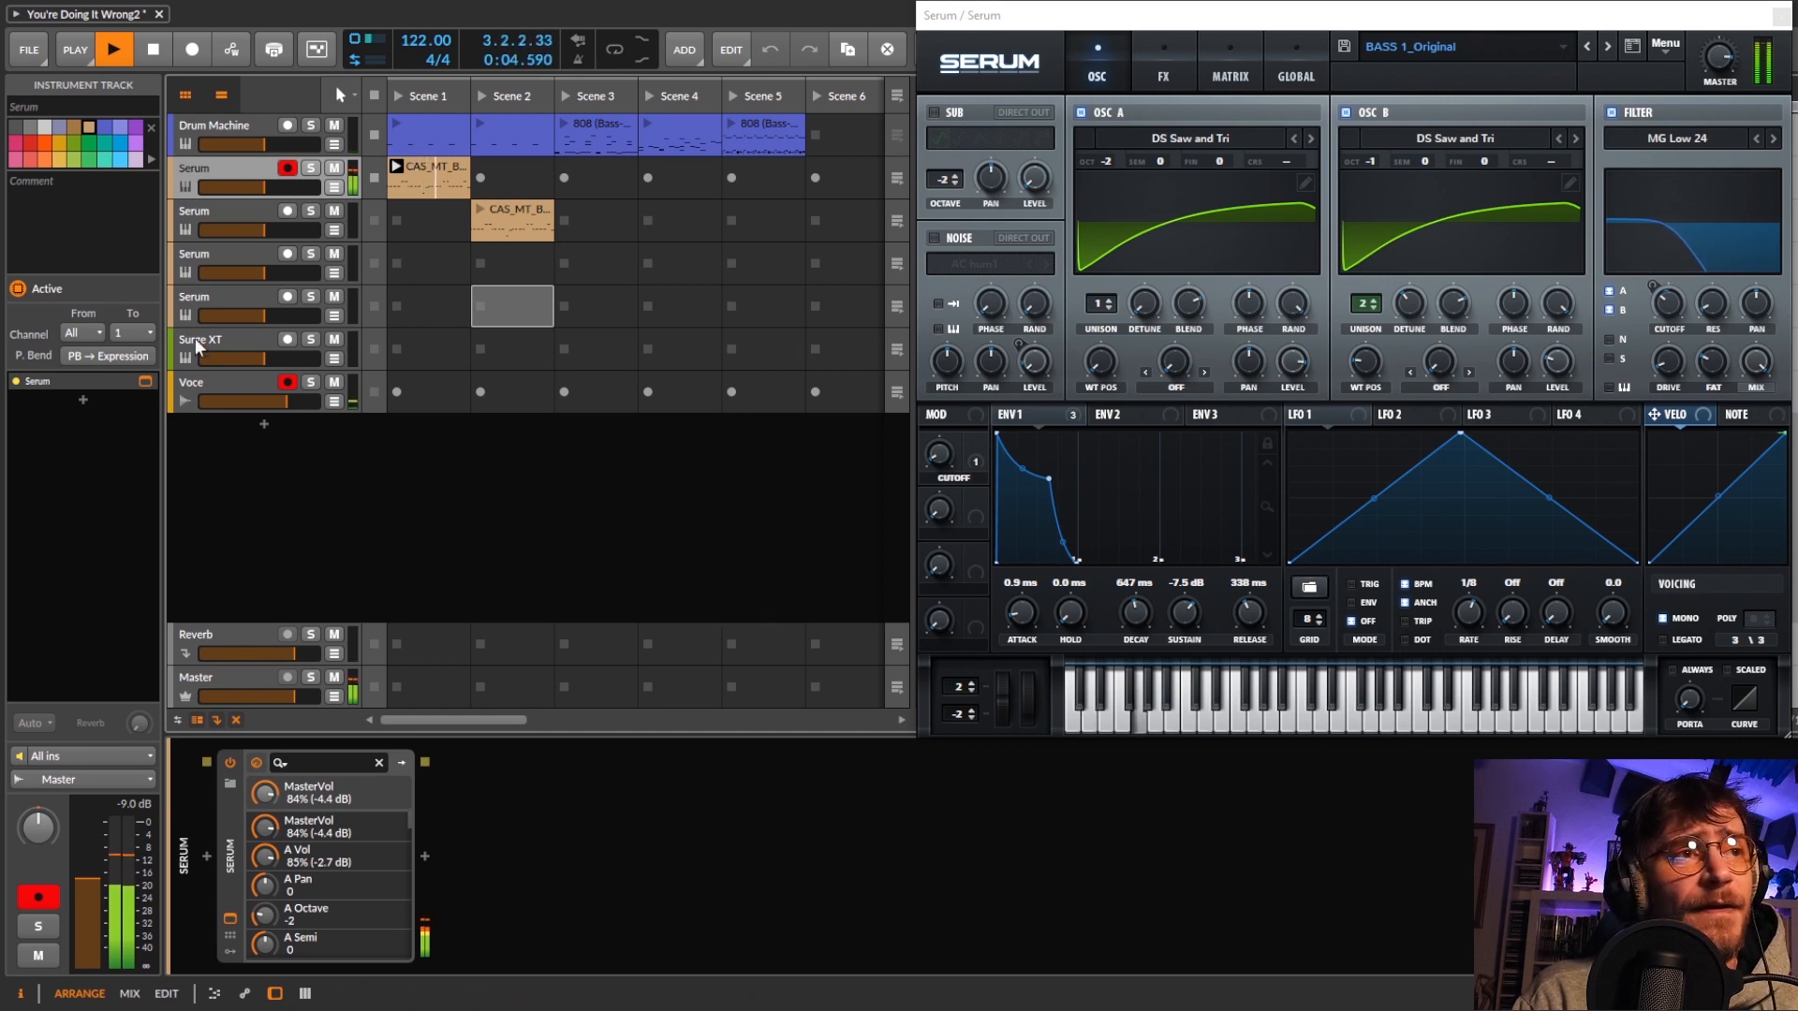
pyautogui.click(153, 54)
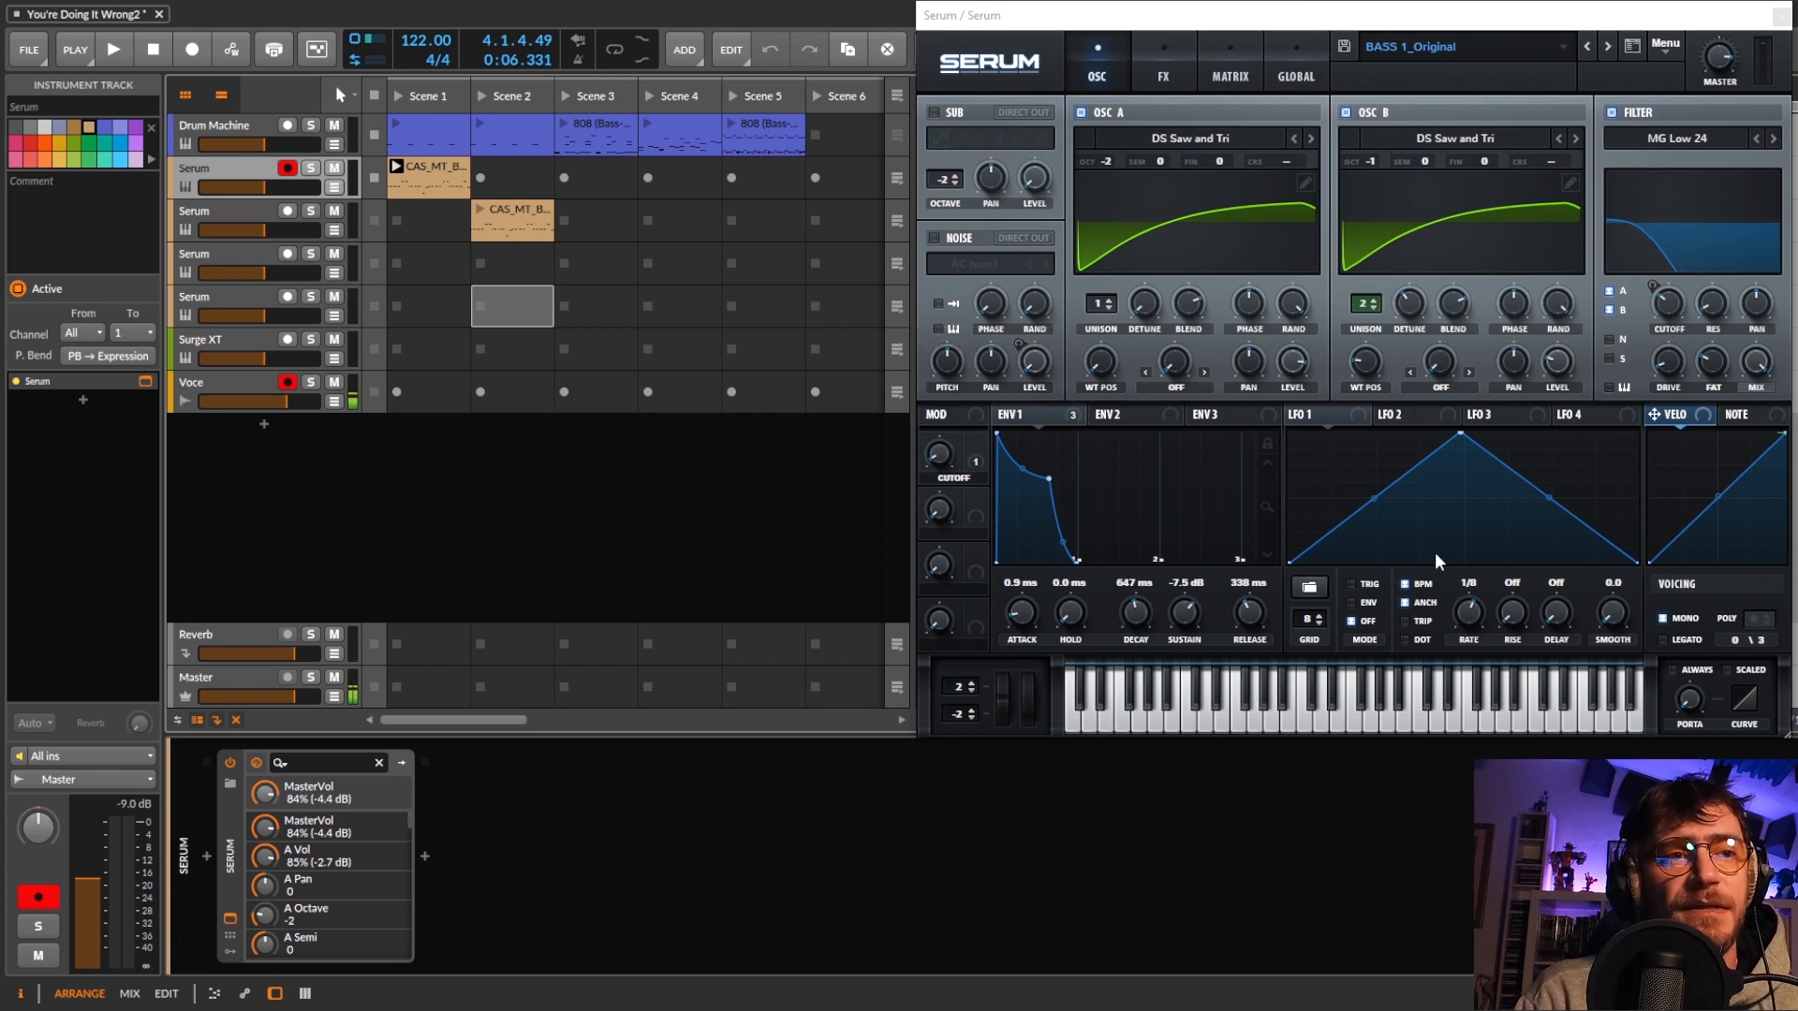
# Check the Env 1 modulation destinations and review the effects rack of the BASS 1_Original patch, returning to the oscillators.
pyautogui.moveTo(1068, 418)
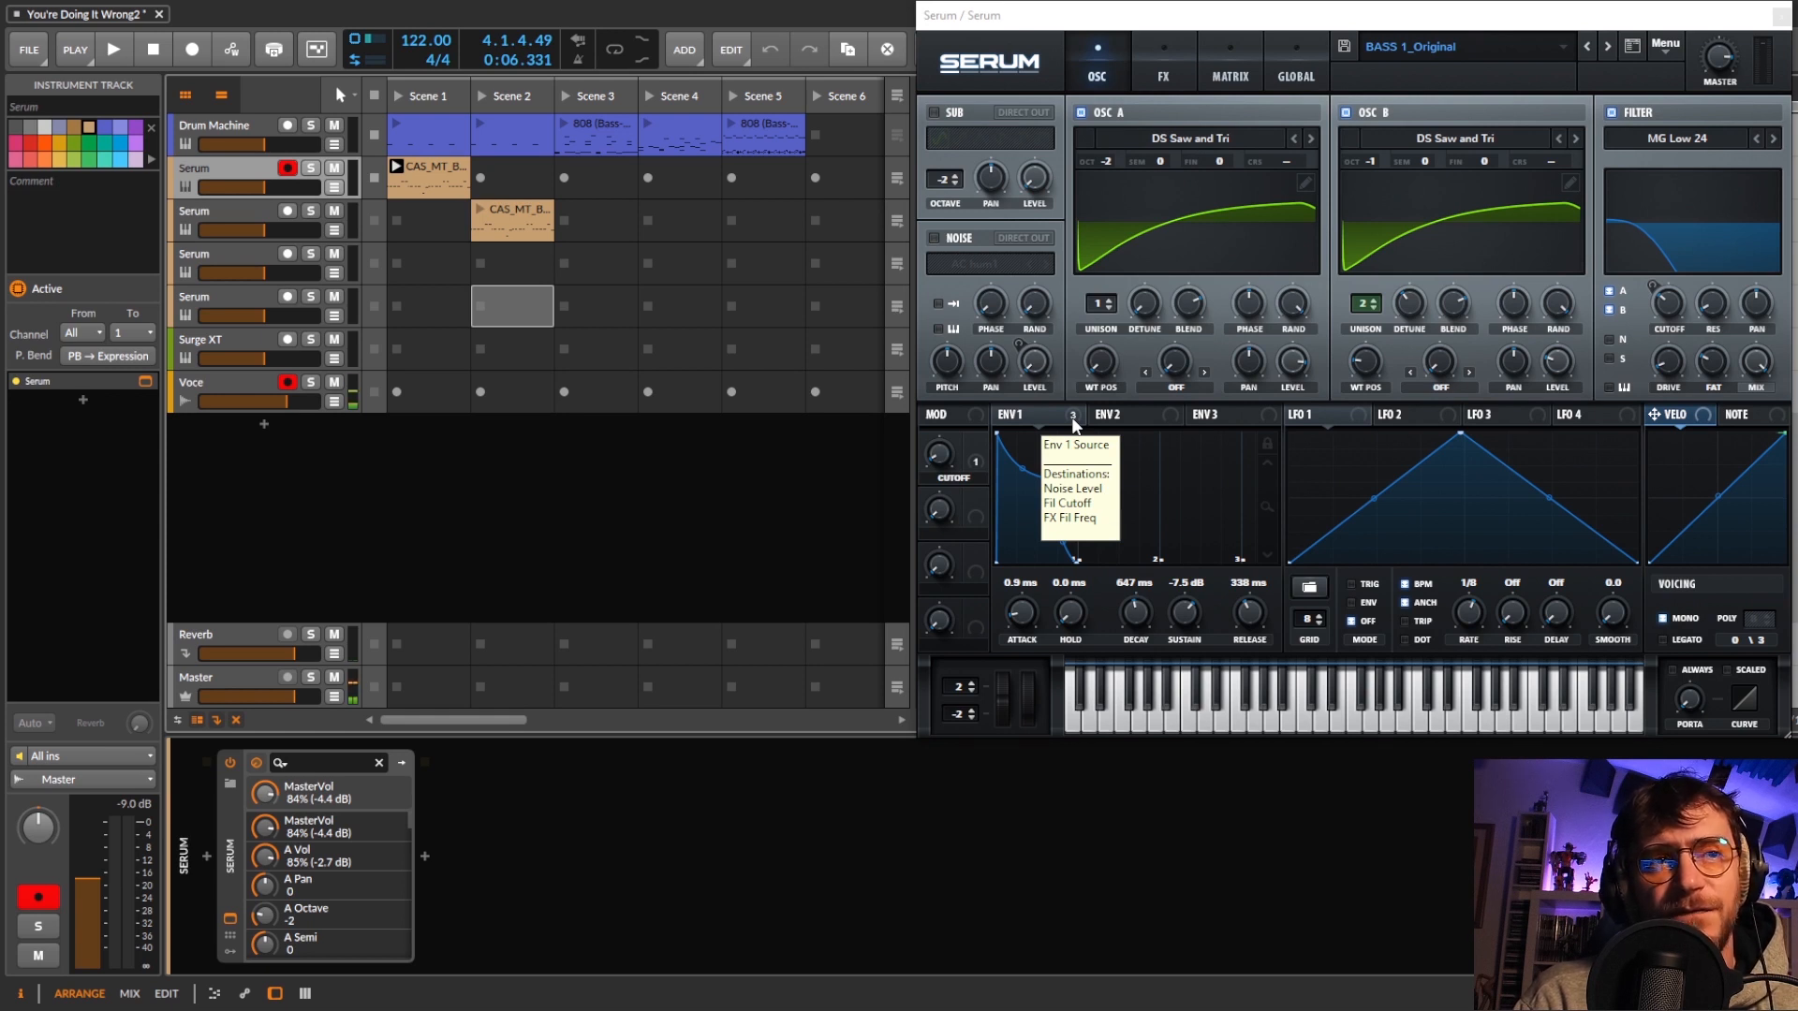
pyautogui.click(1164, 78)
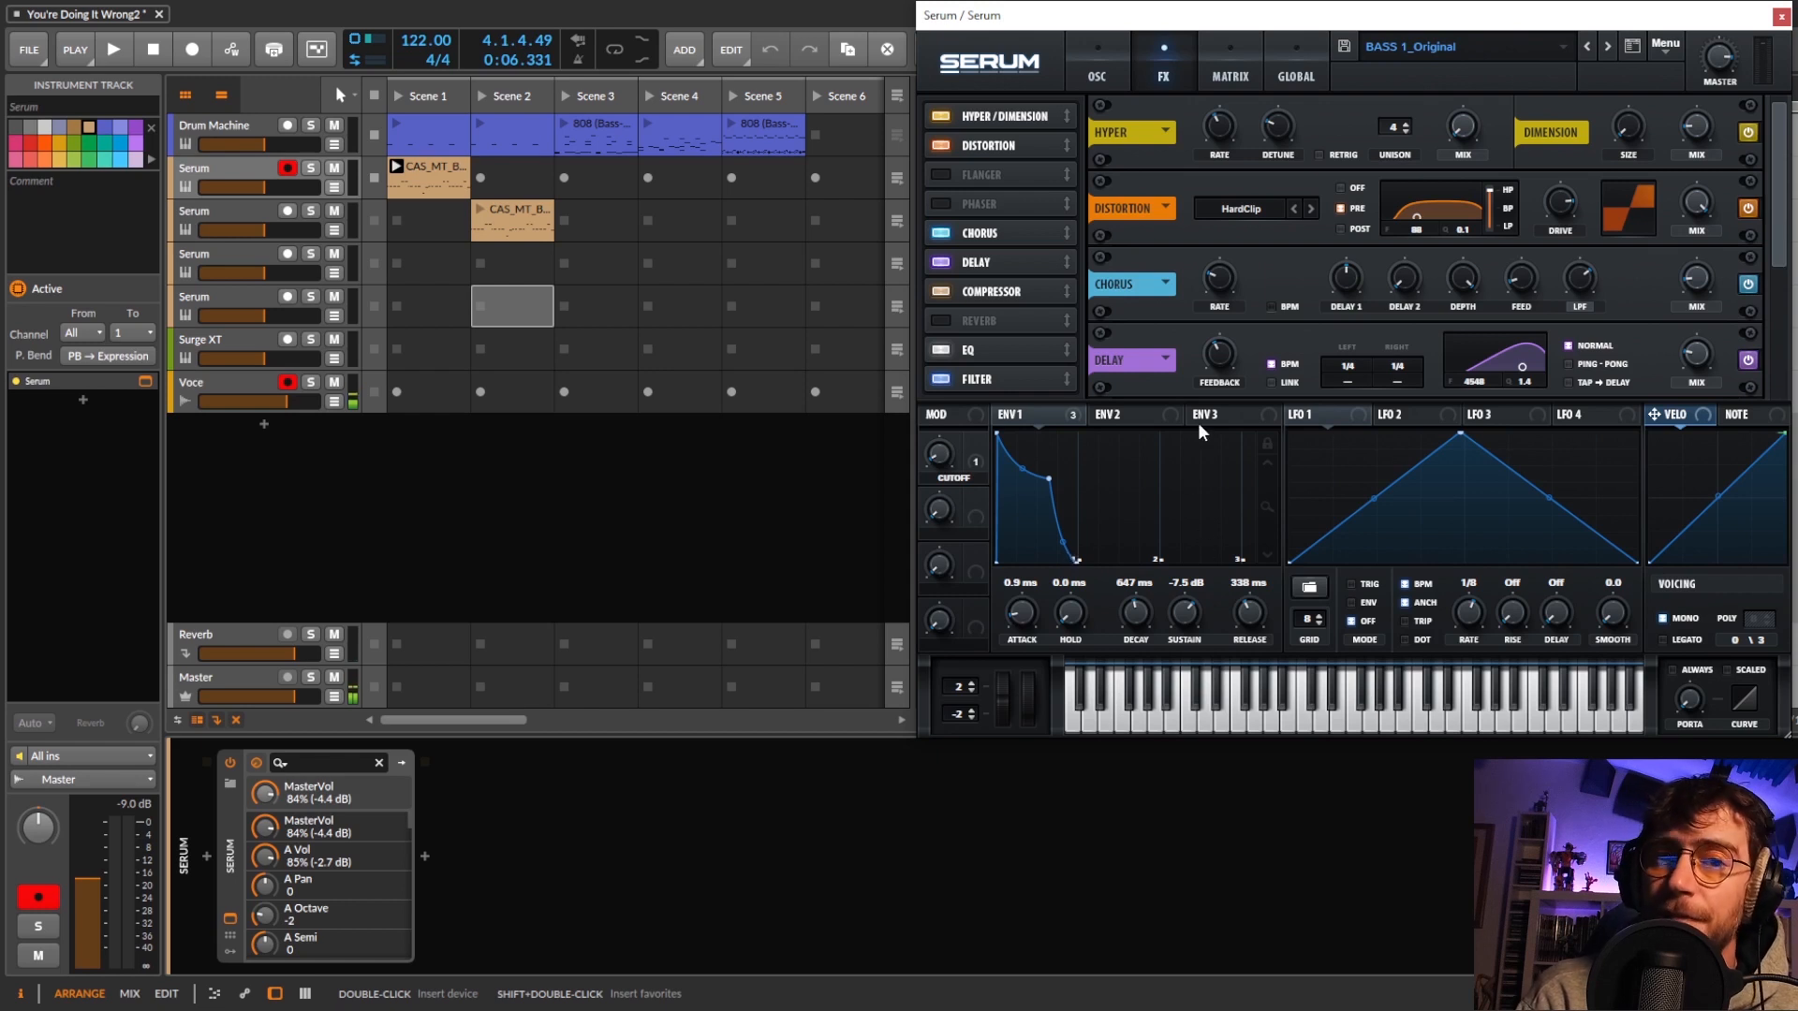
pyautogui.click(1099, 75)
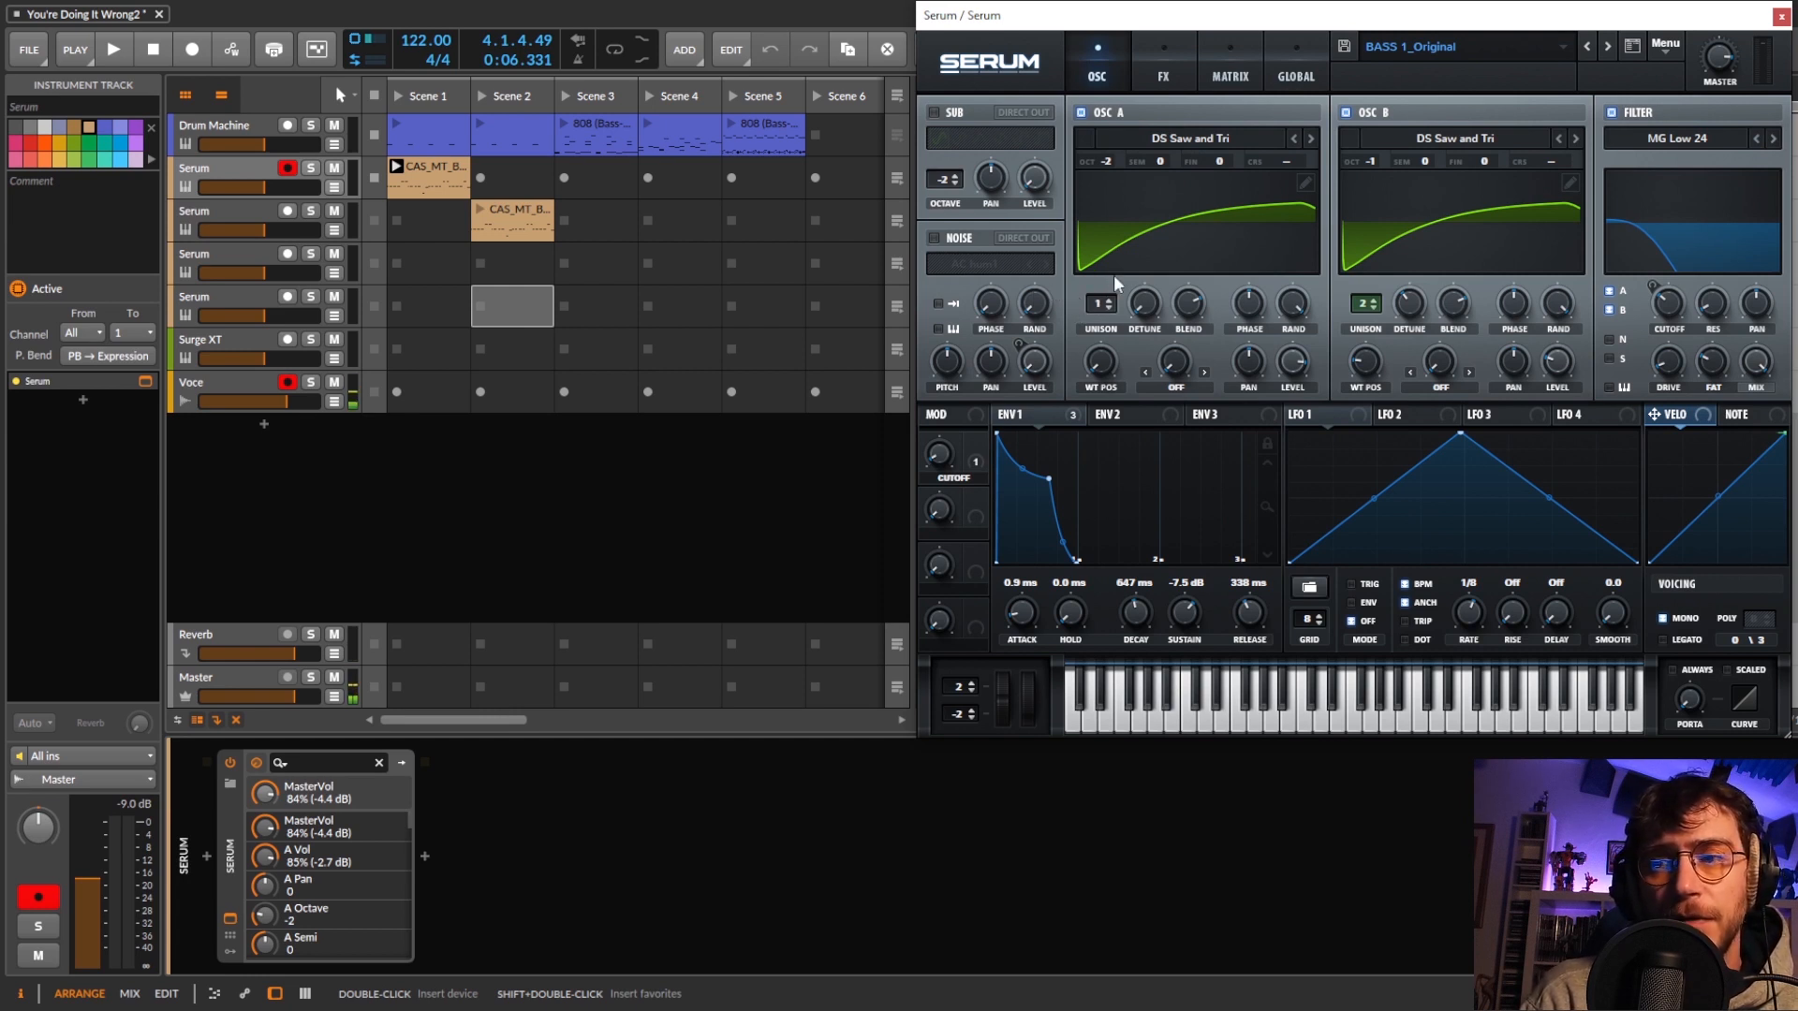
# Cycle oscillator B's unison stack through settings such as 12 (2x), Center-12 and 12+7(1x), and return it to off.
pyautogui.click(1287, 75)
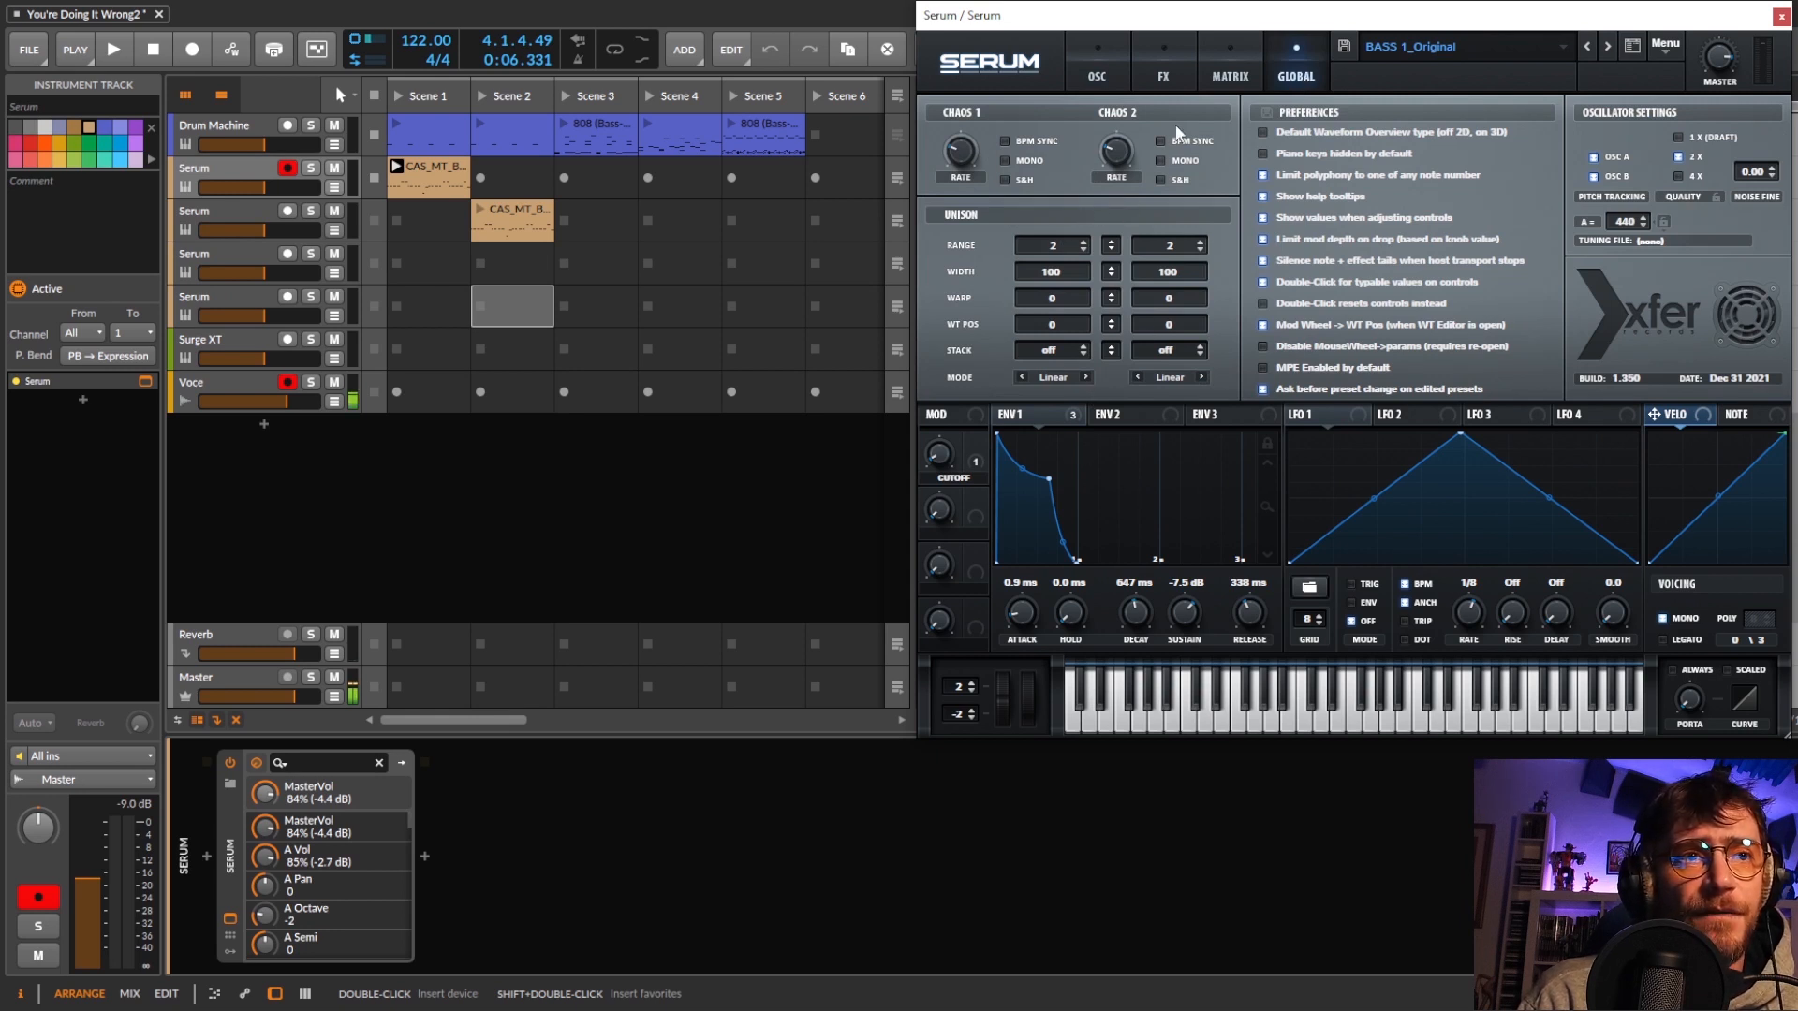
pyautogui.click(1170, 377)
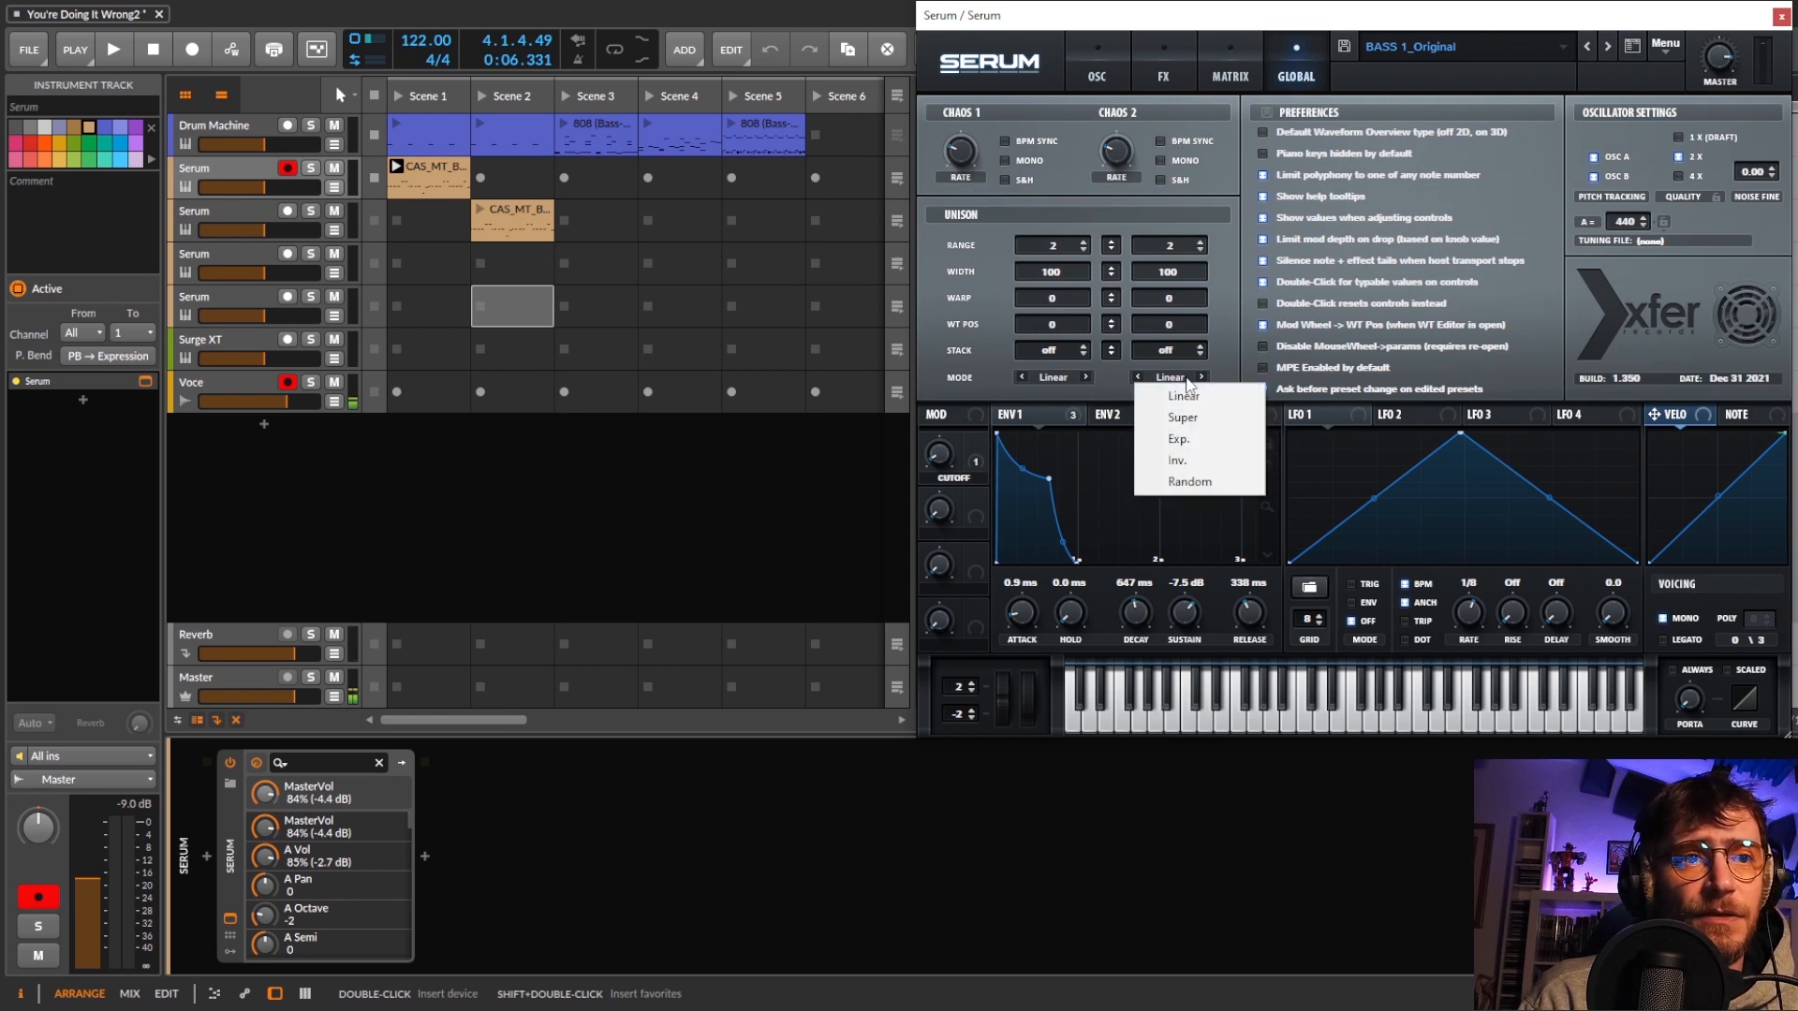
pyautogui.click(1171, 212)
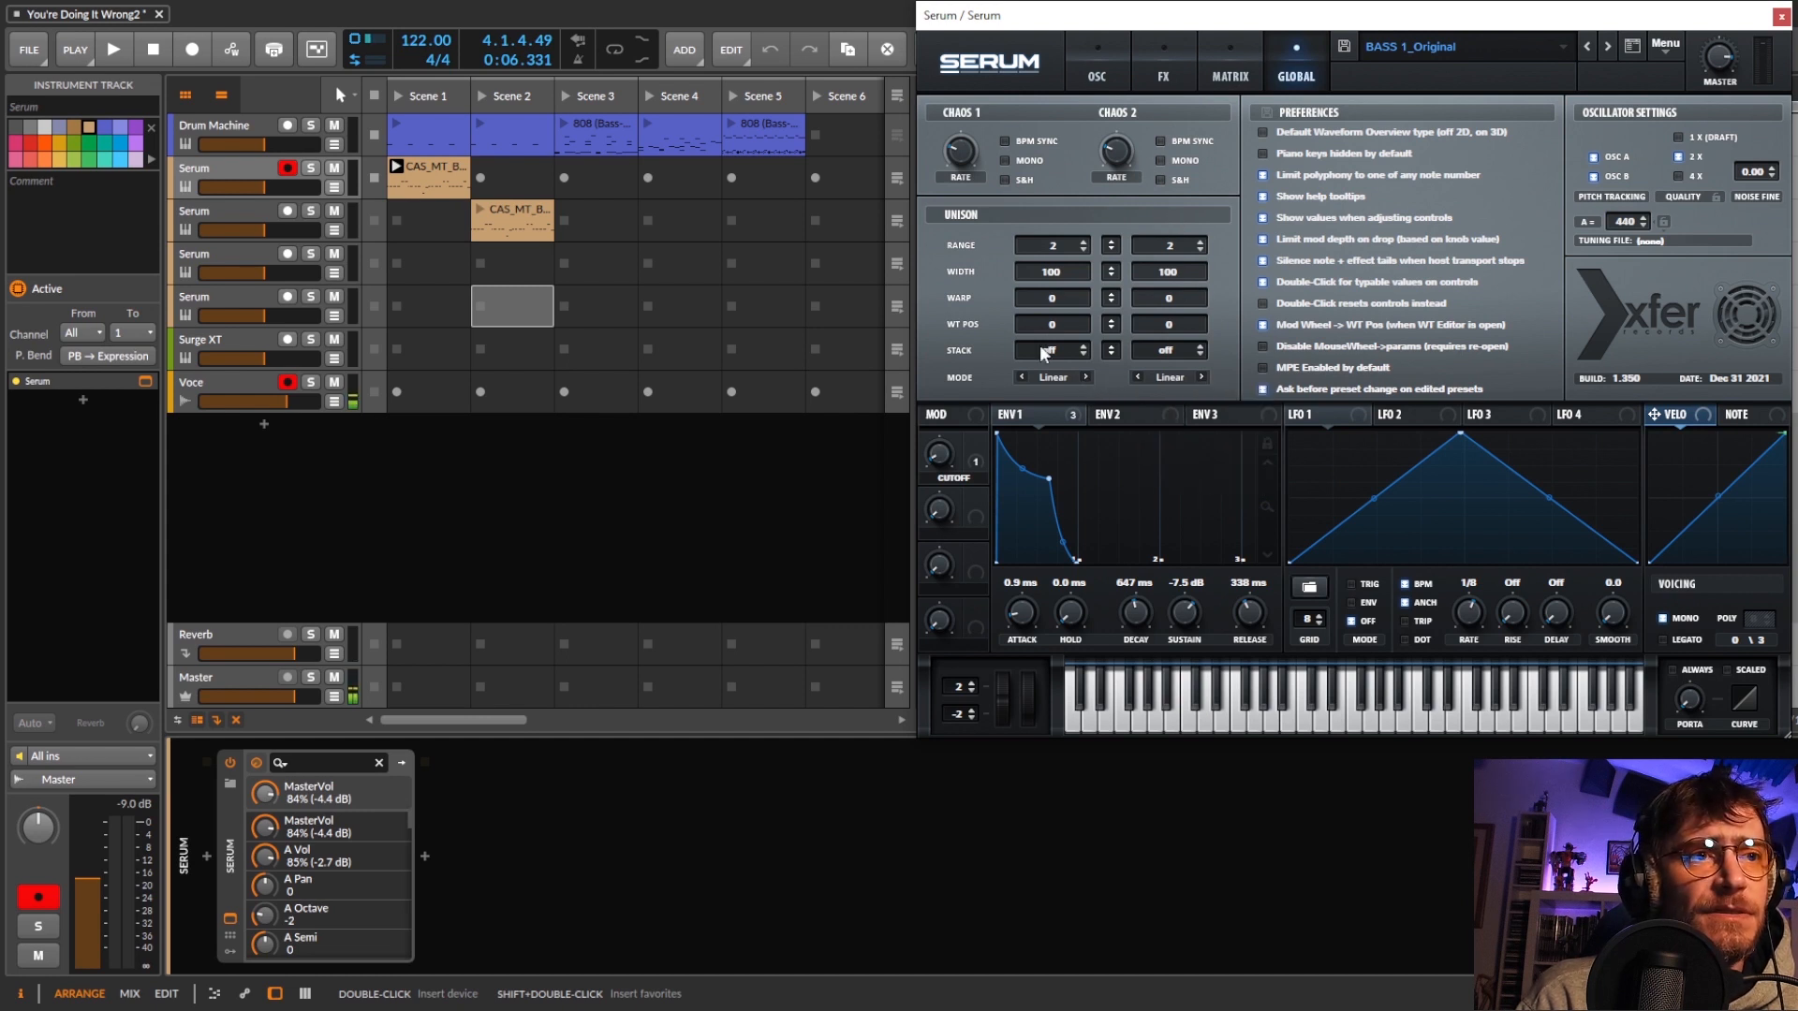
pyautogui.click(1200, 352)
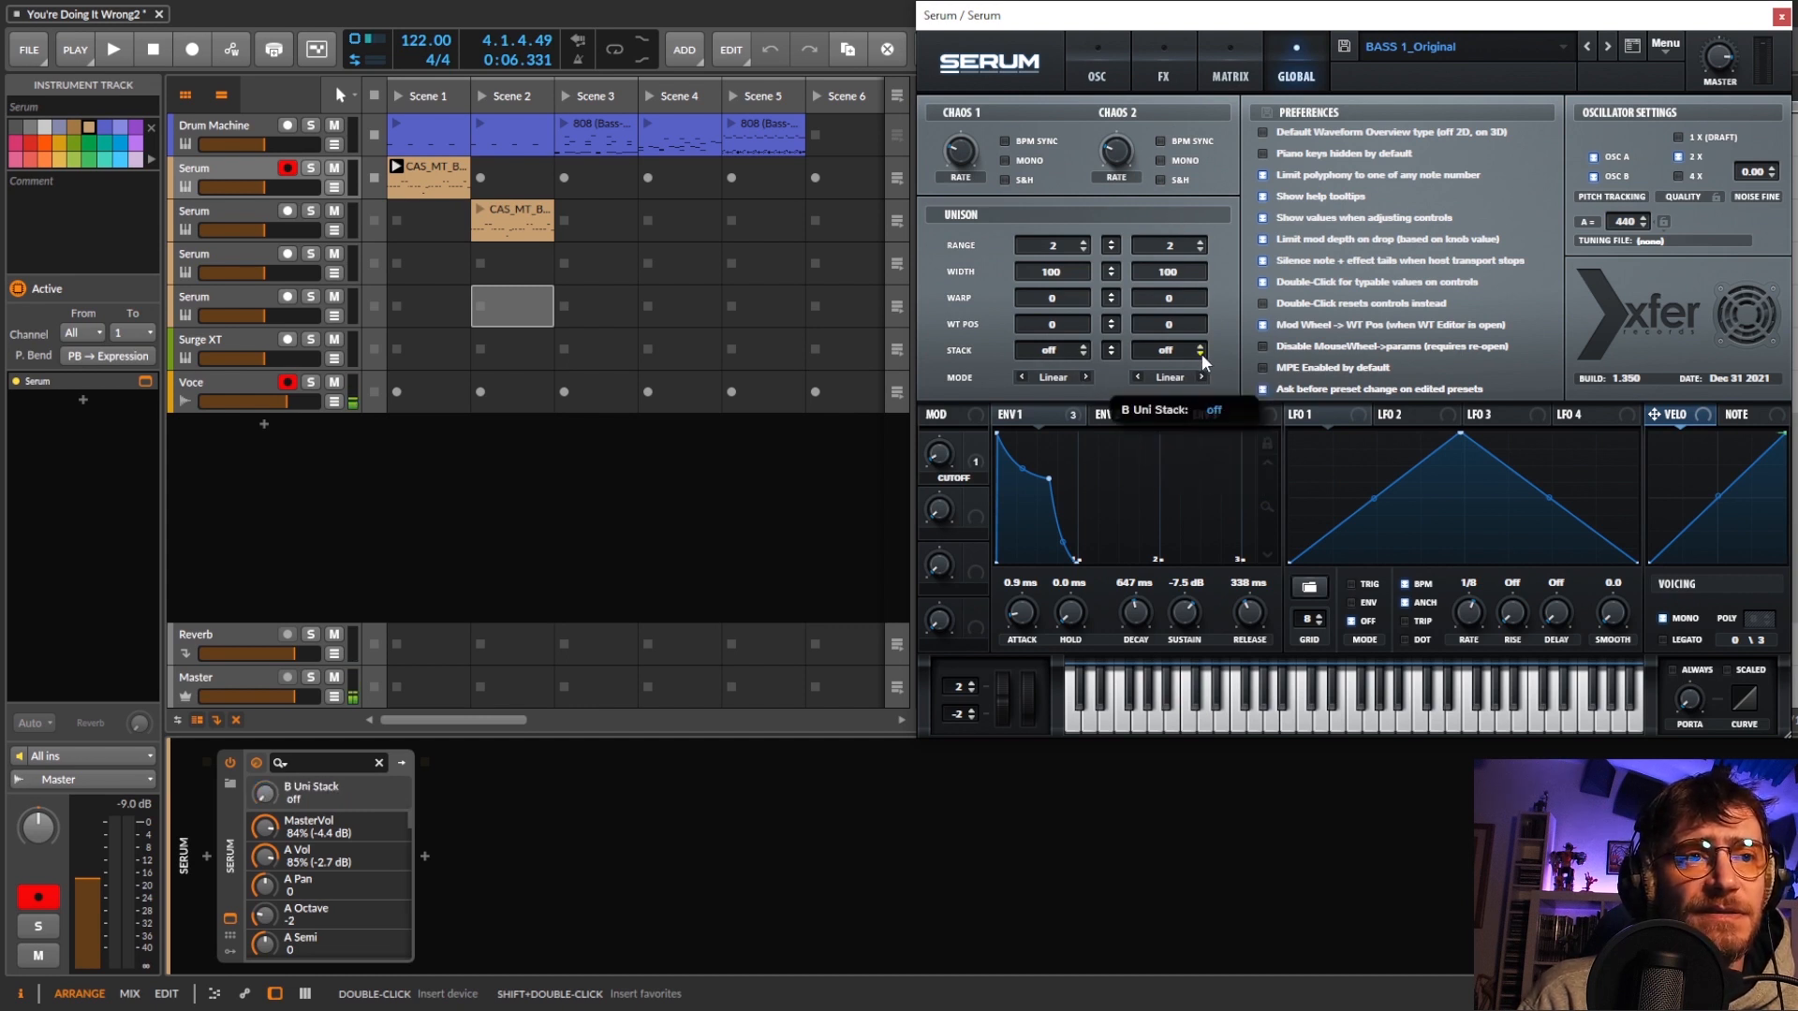
pyautogui.click(1200, 352)
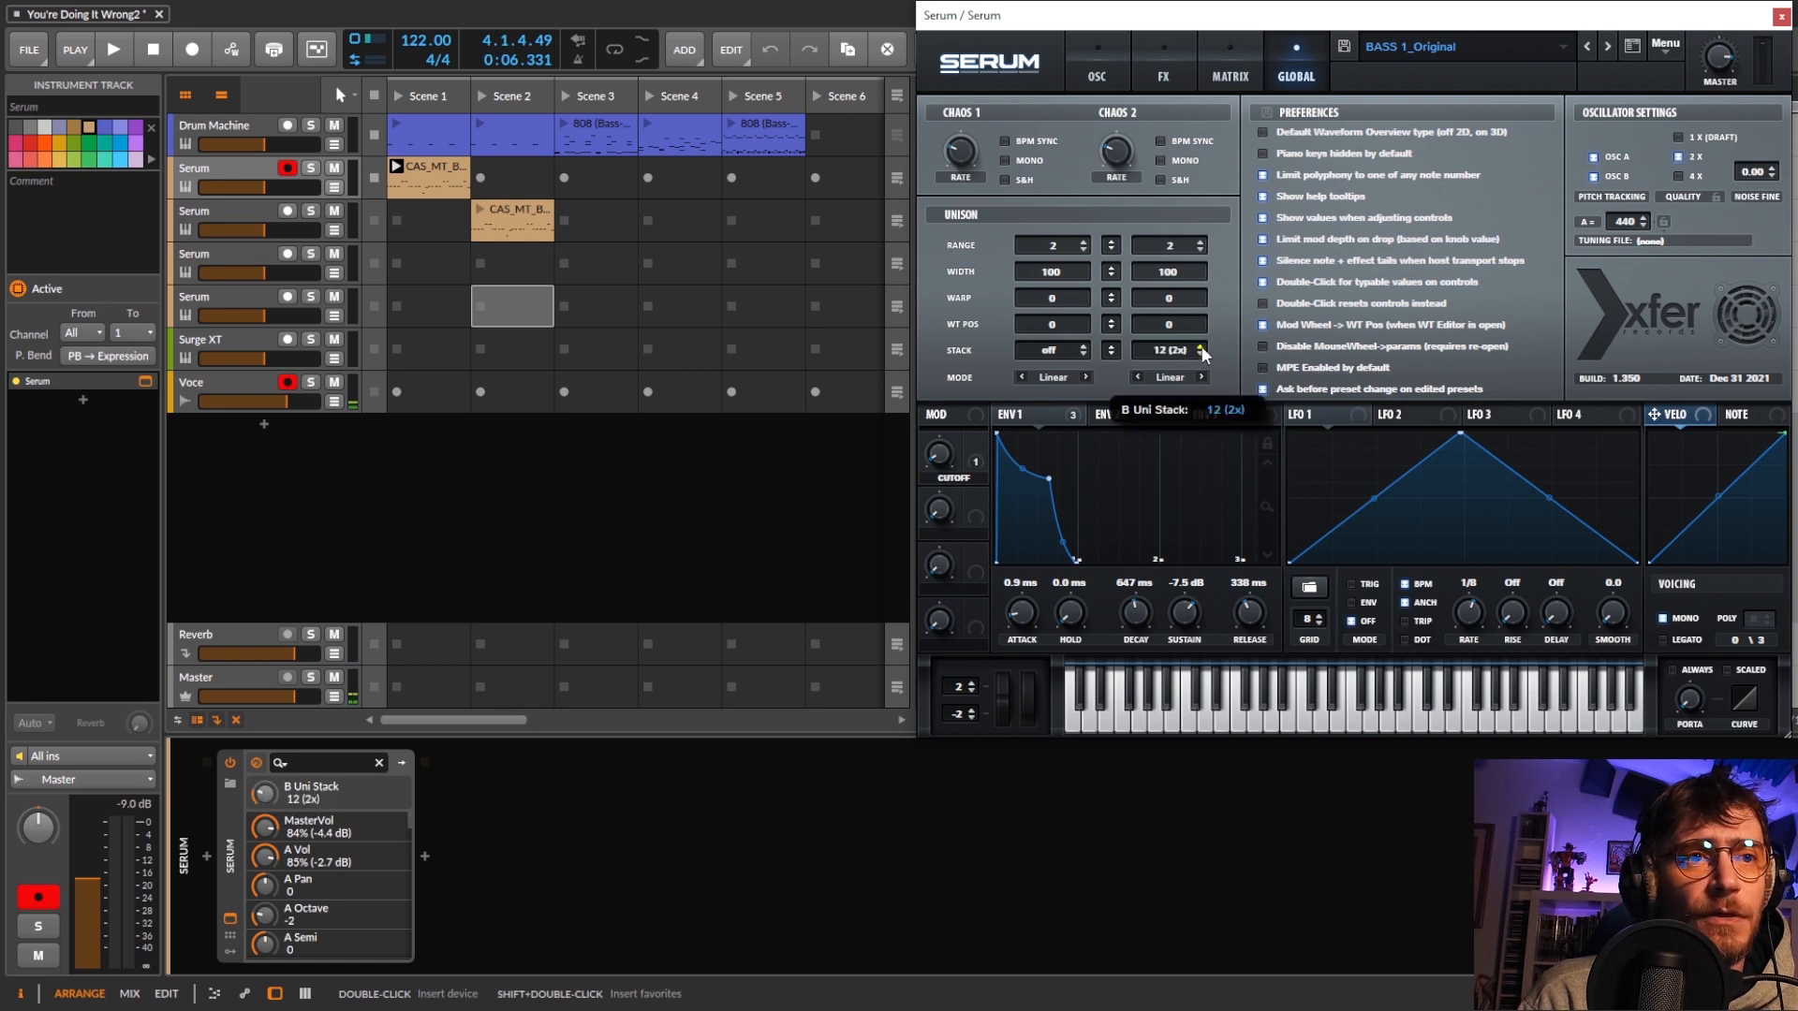
pyautogui.click(1201, 352)
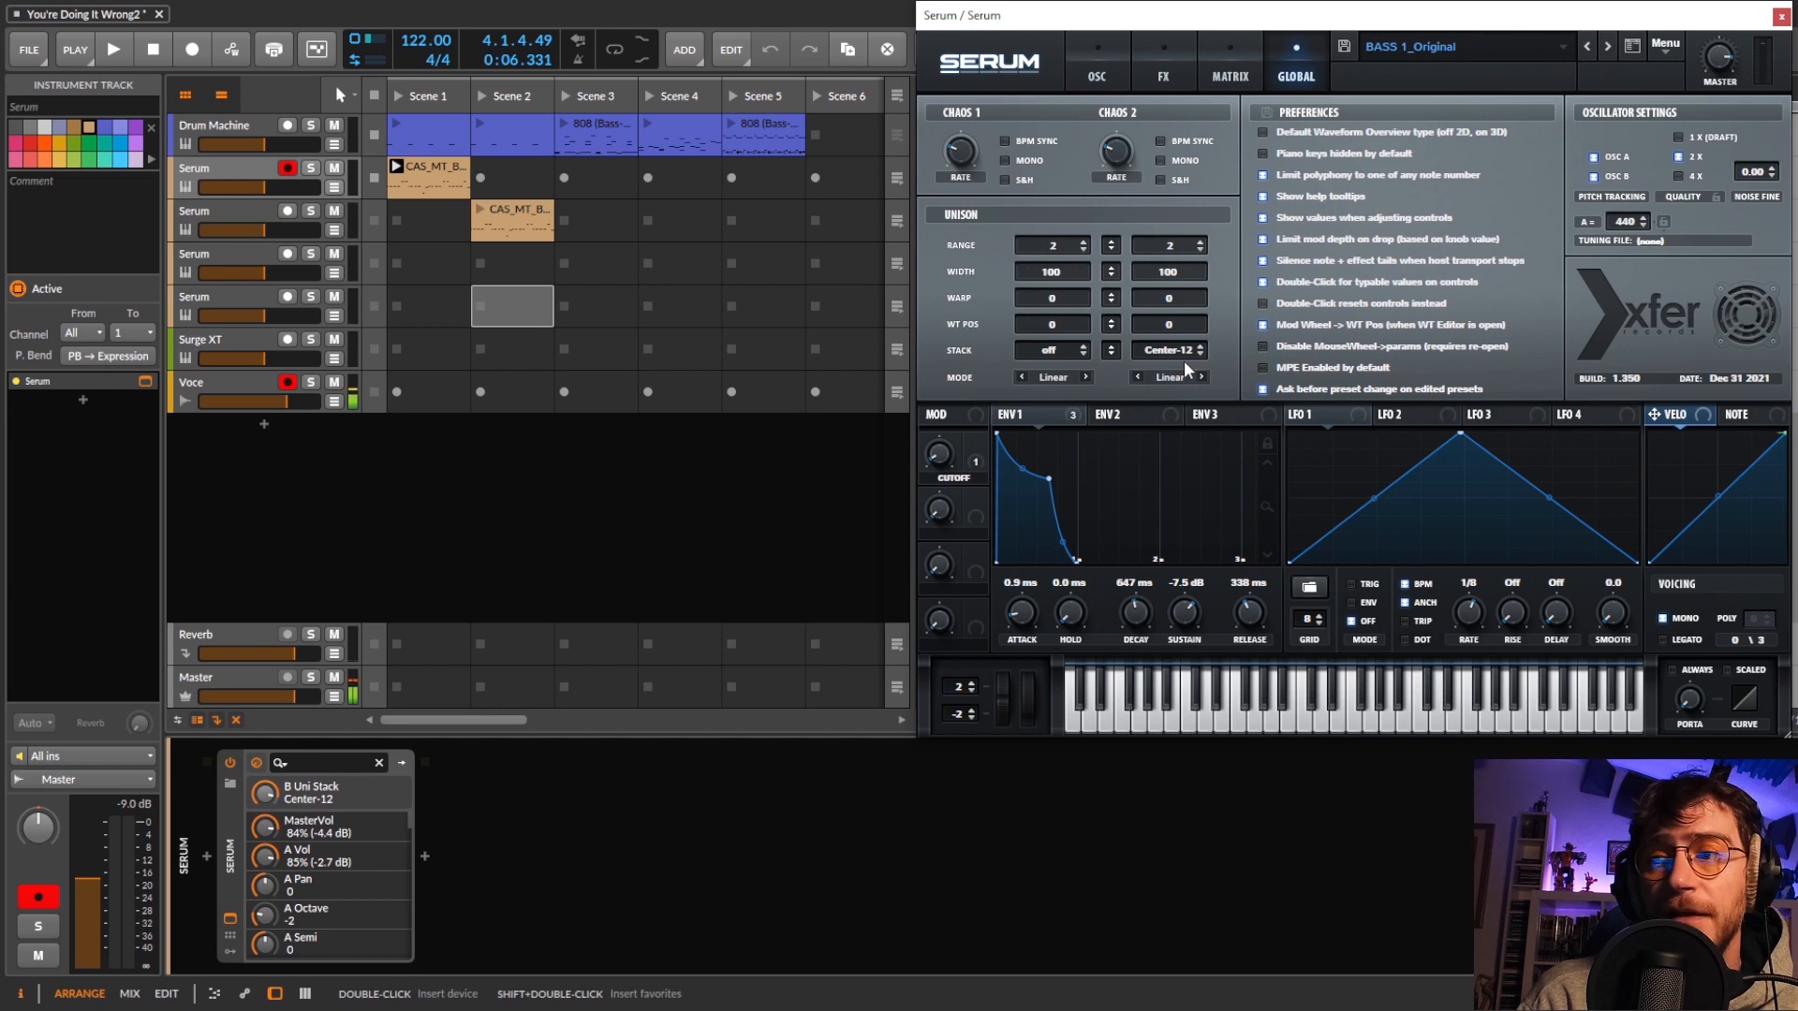
pyautogui.click(1201, 351)
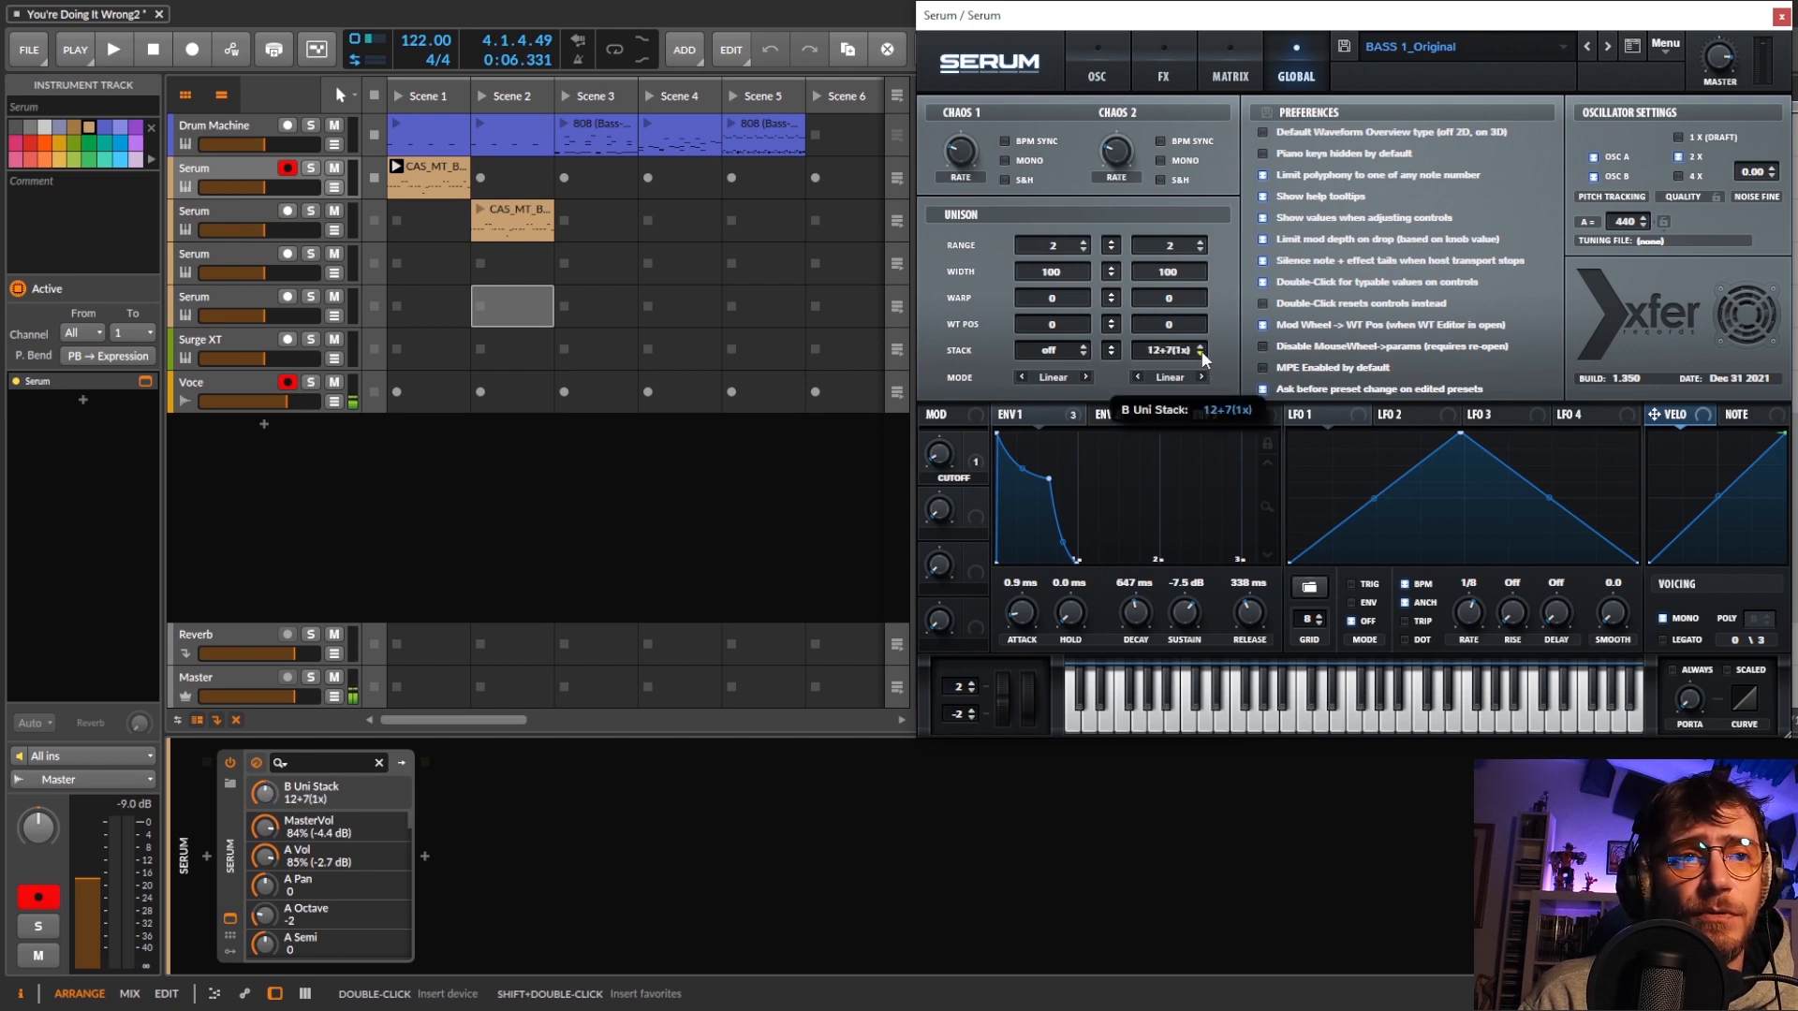
pyautogui.click(1200, 352)
pyautogui.click(1200, 352)
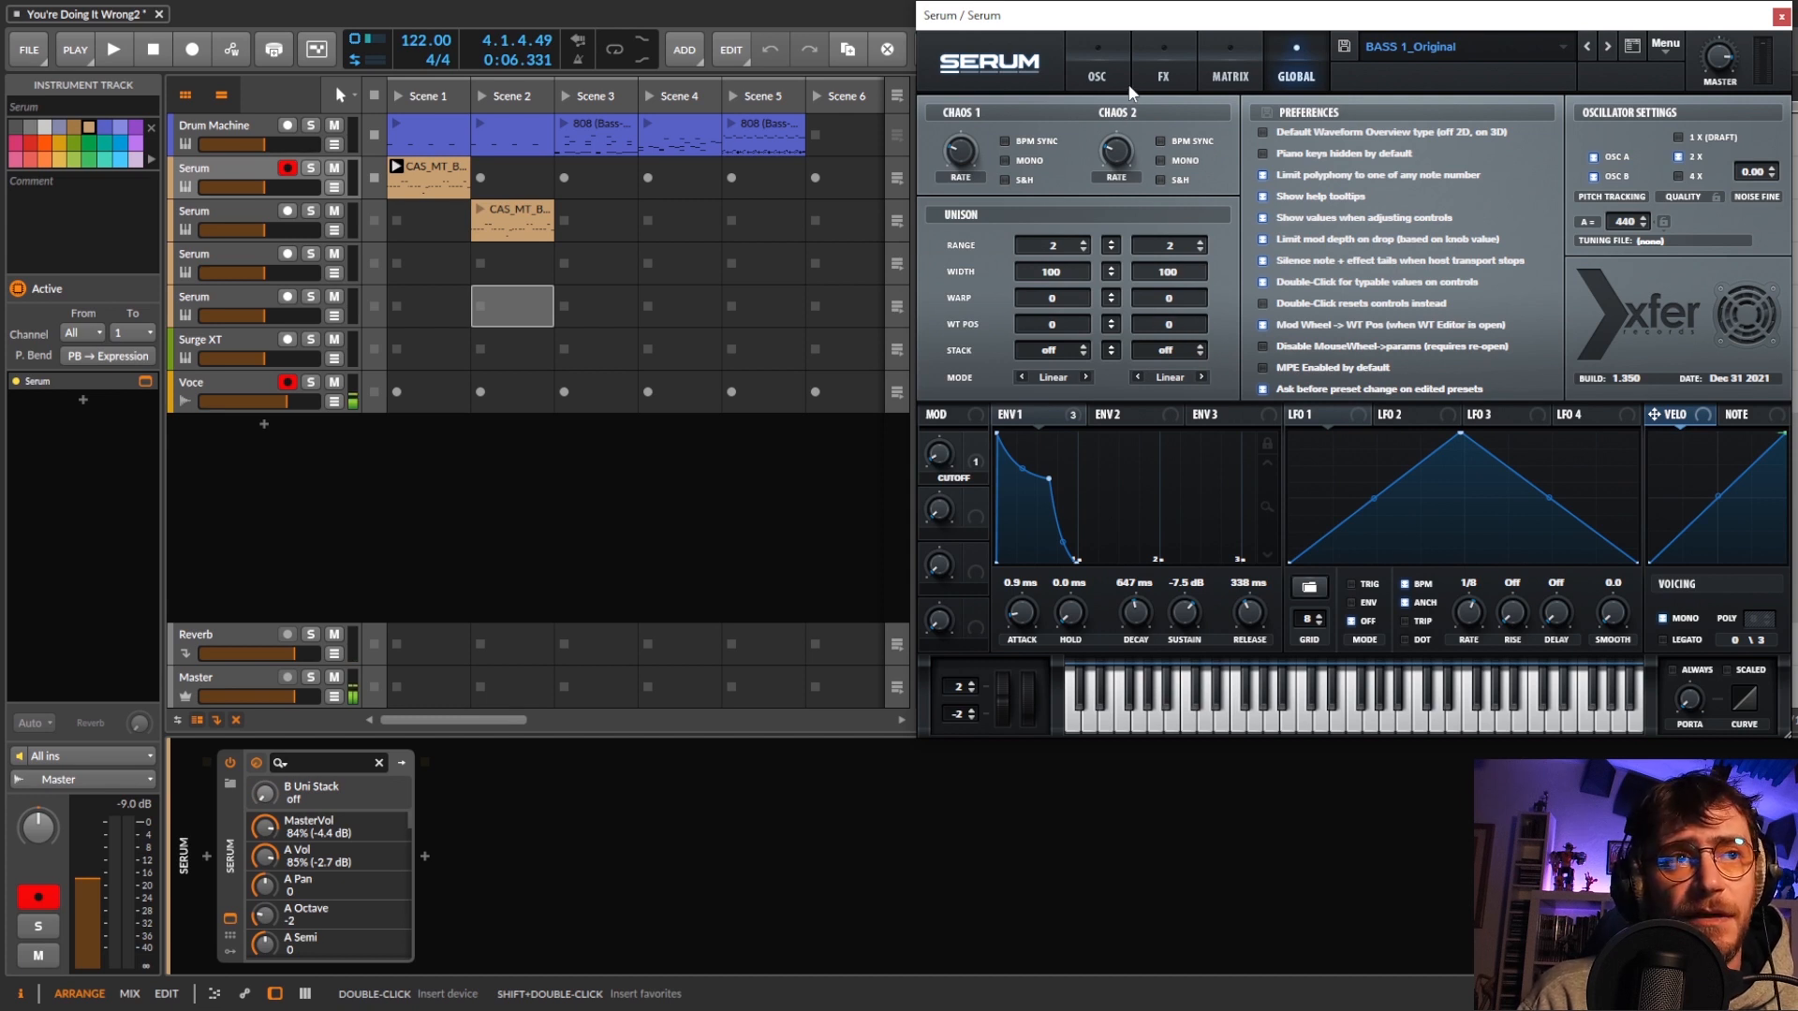
# Compare the bass in Scene 1 with the effects rack's Filter bypassed and re-enabled, stop playback, and review the effects chain.
pyautogui.click(1097, 78)
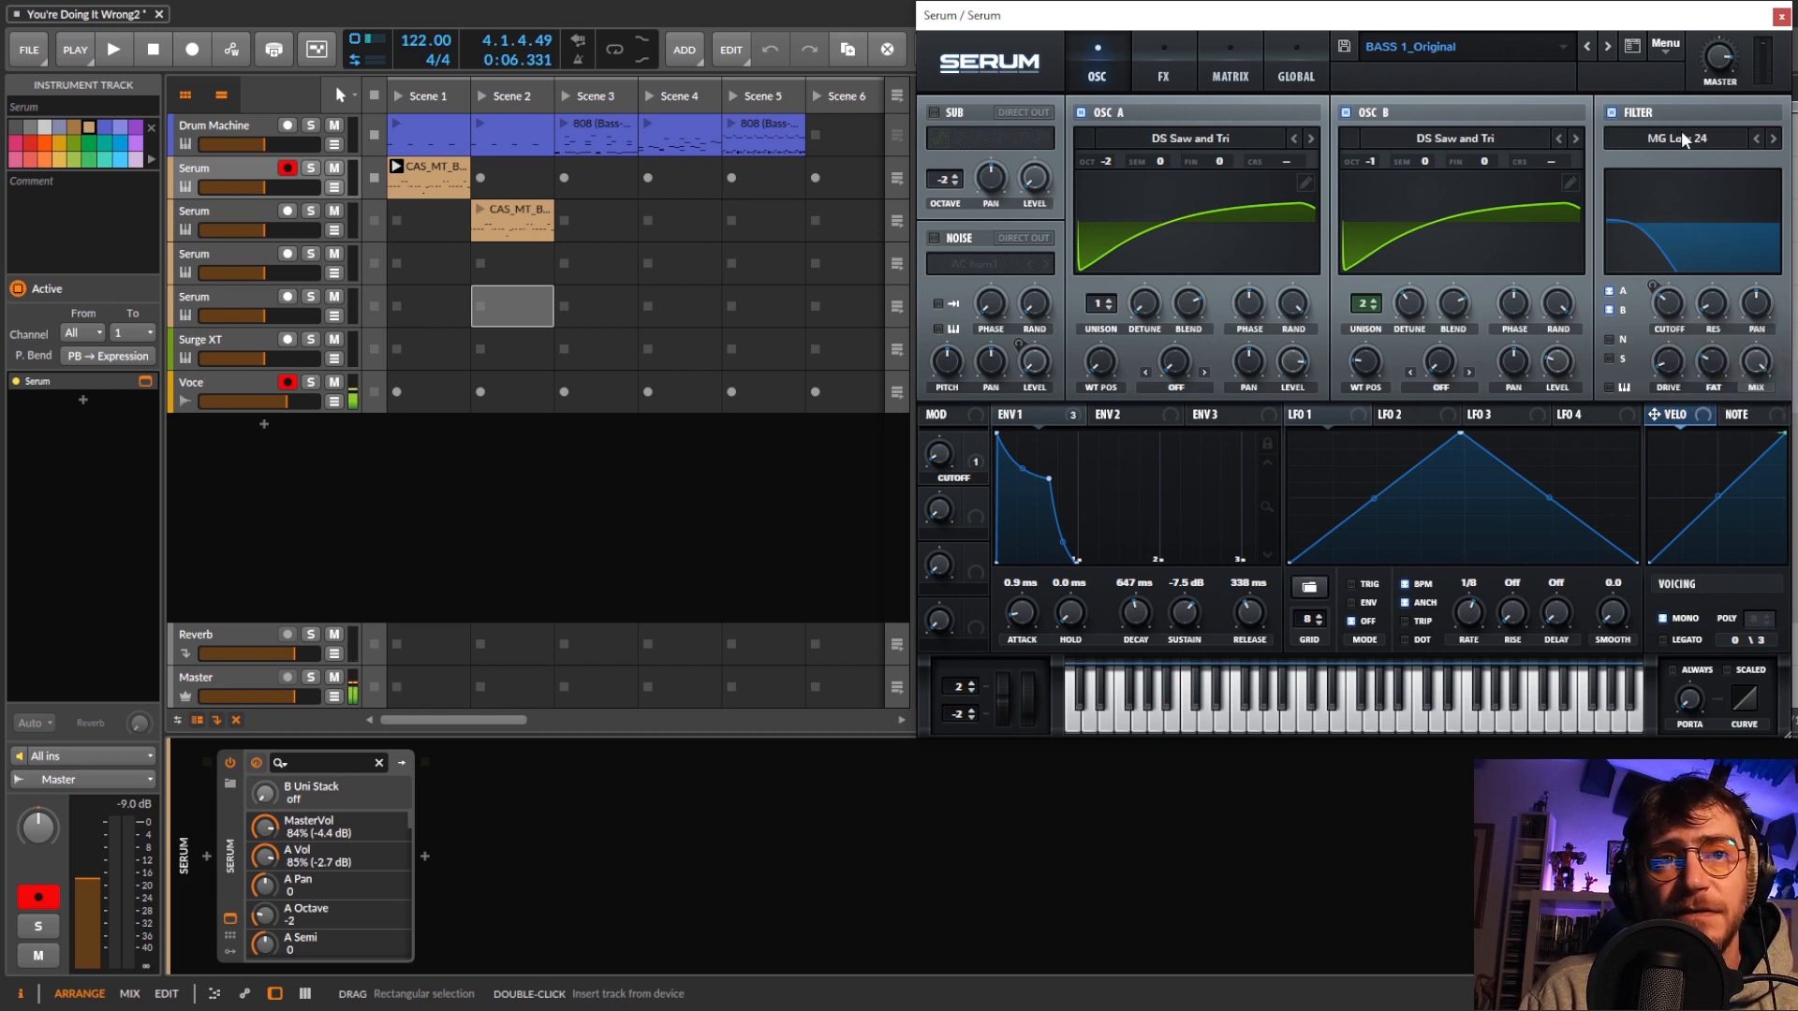
pyautogui.click(1146, 79)
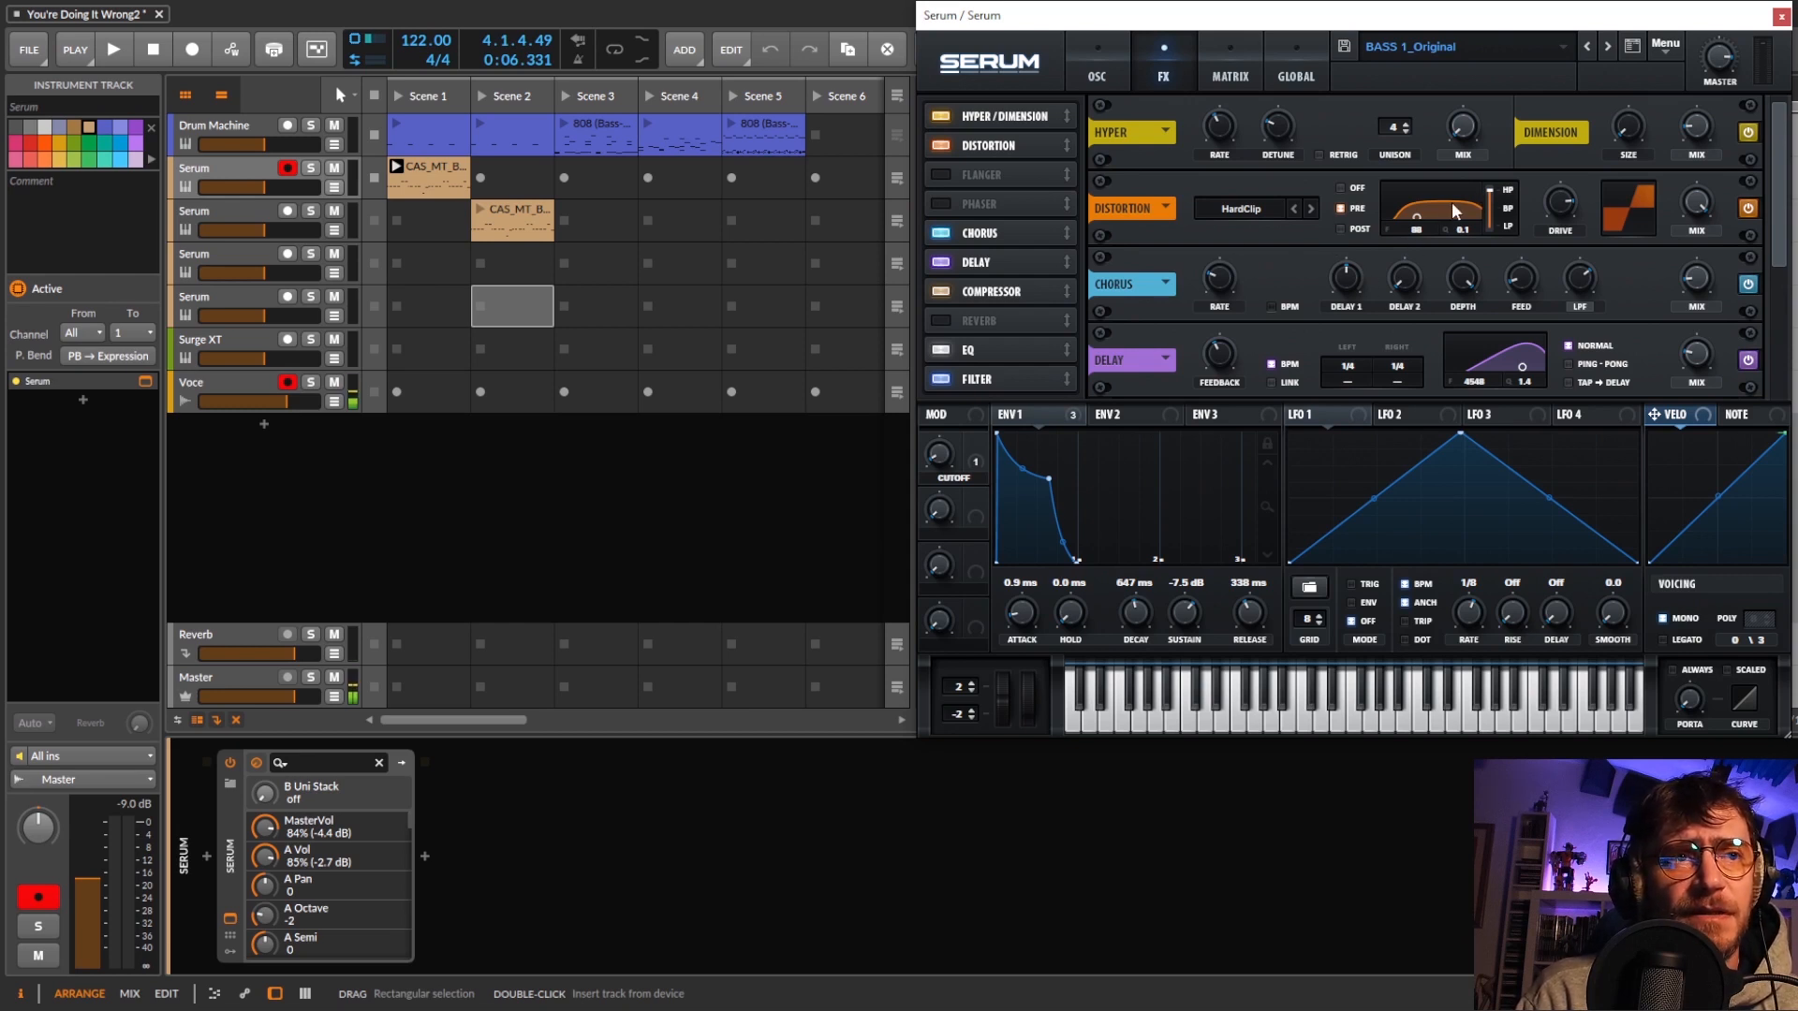
pyautogui.click(396, 95)
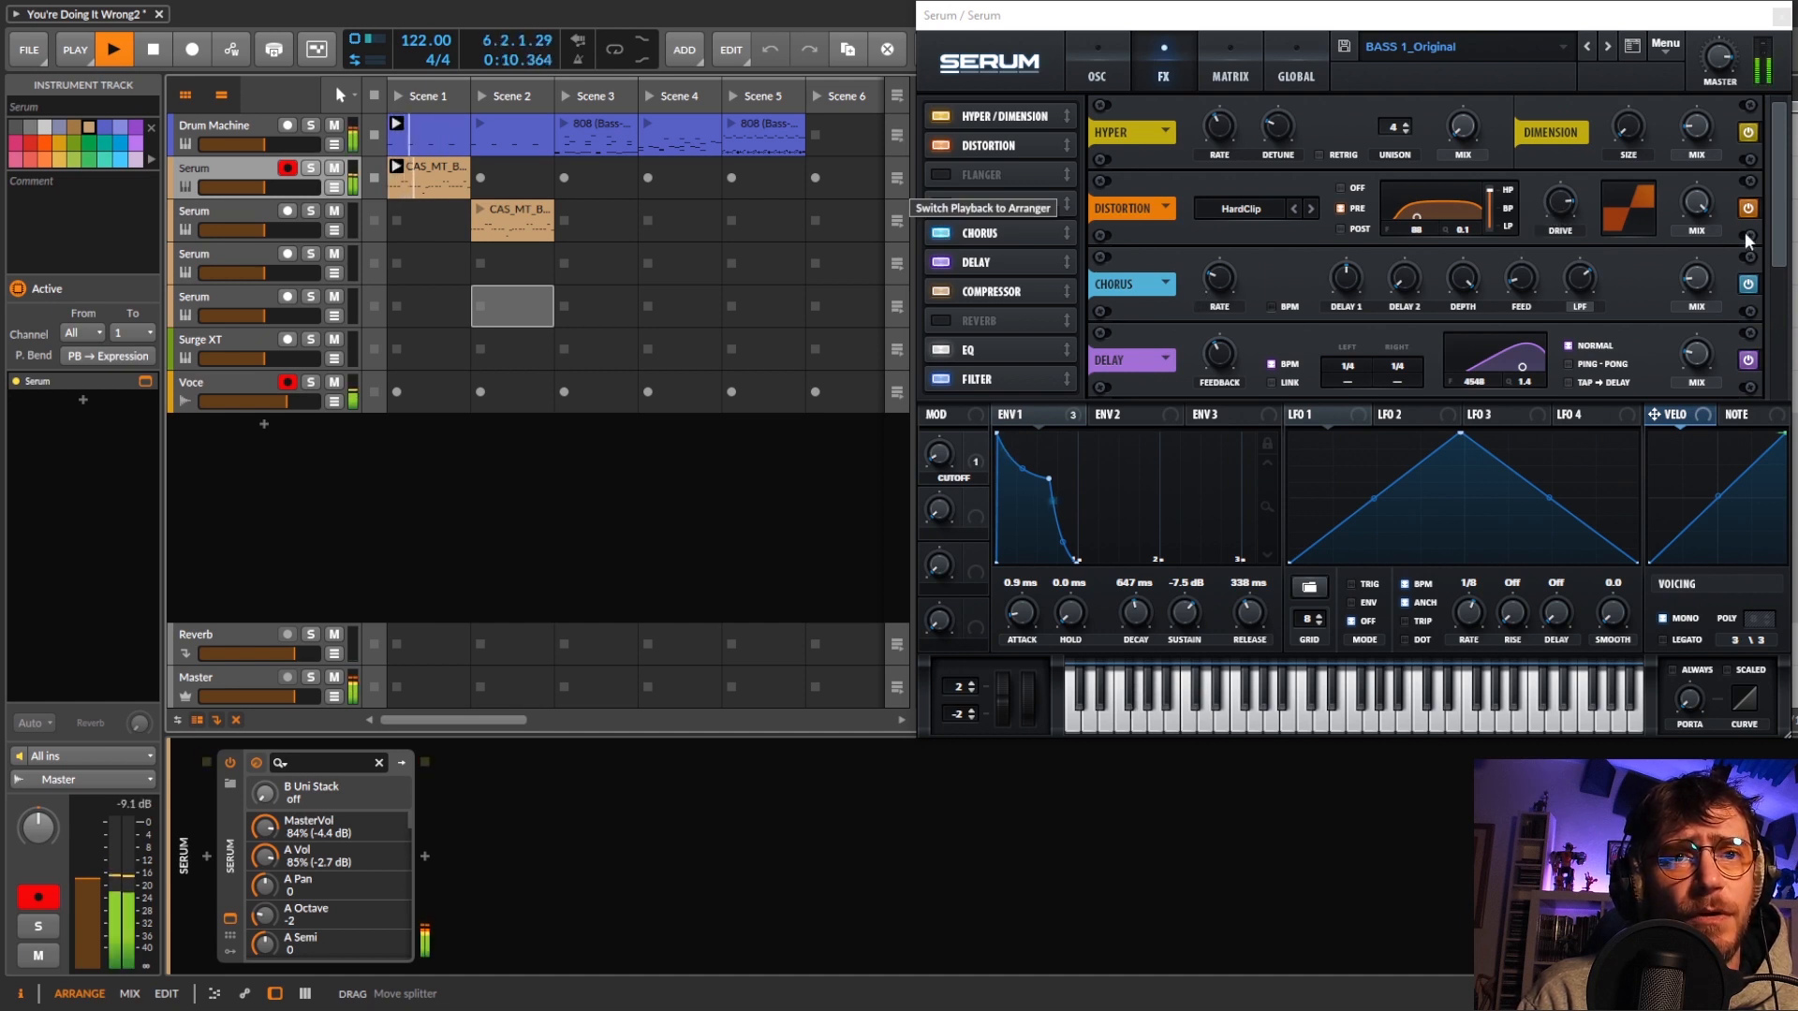
pyautogui.moveTo(1782, 240); pyautogui.dragTo(1782, 388)
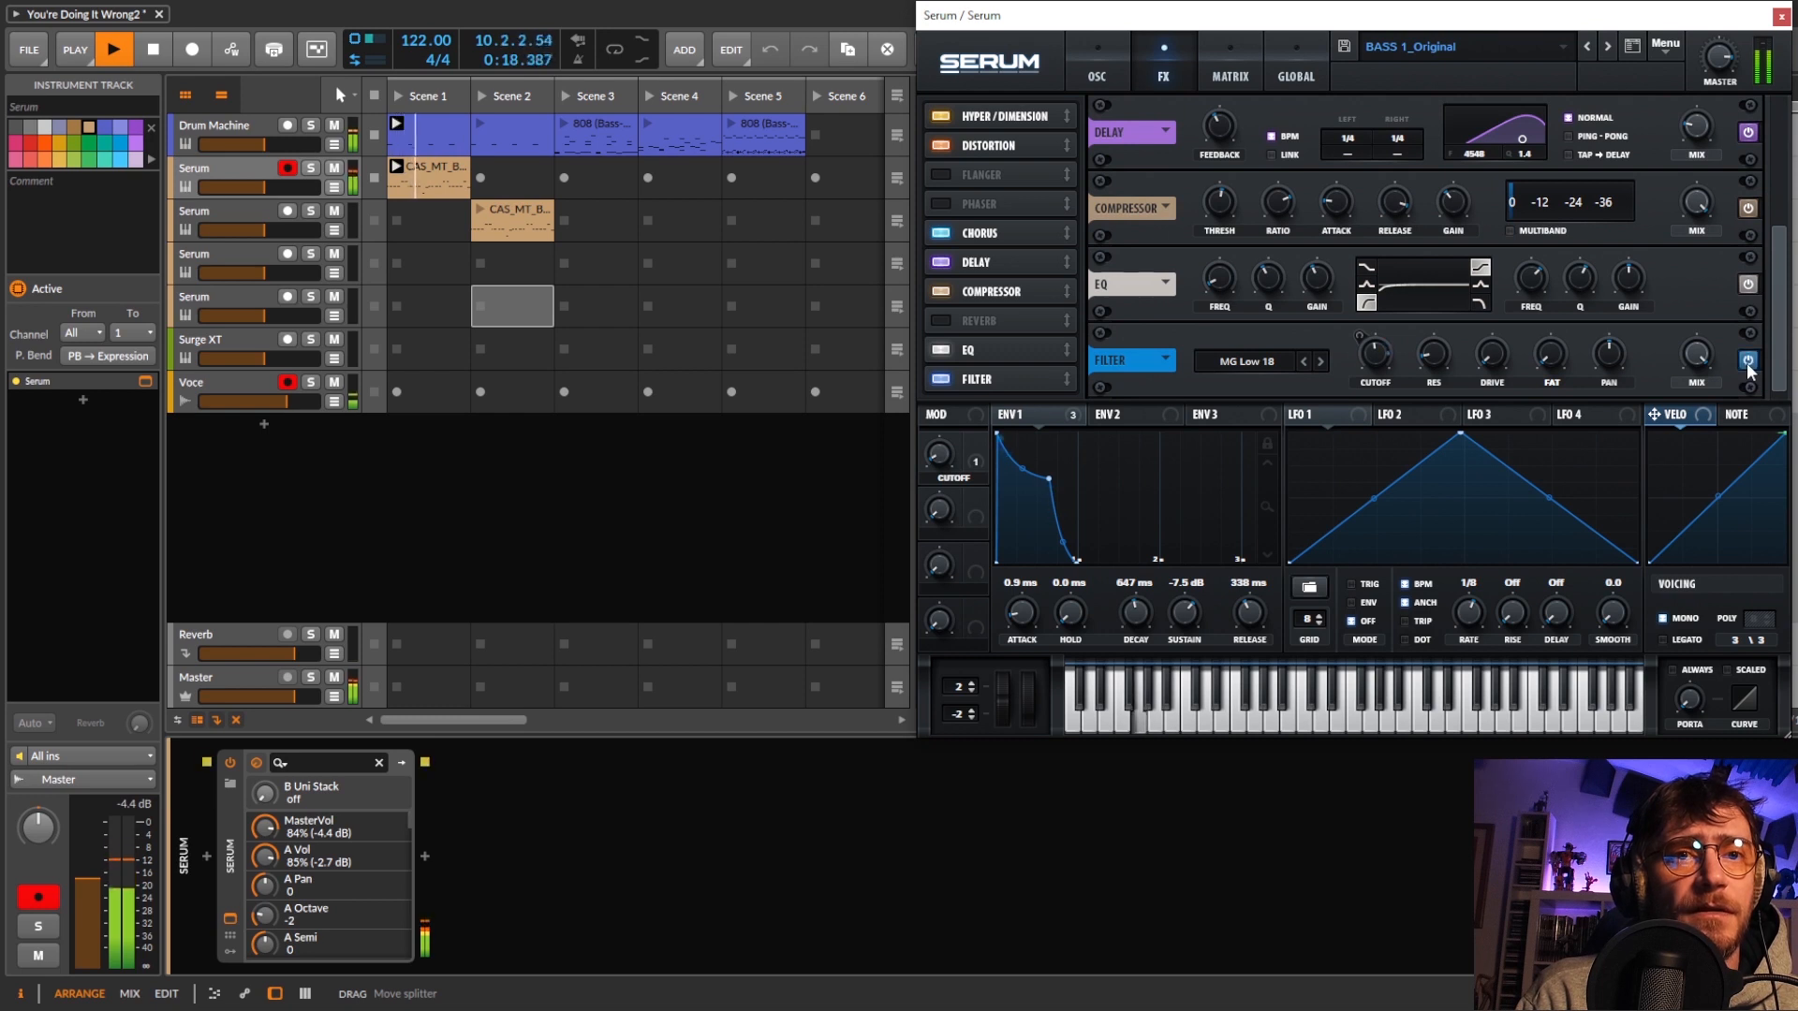
pyautogui.moveTo(1773, 375); pyautogui.dragTo(1730, 371)
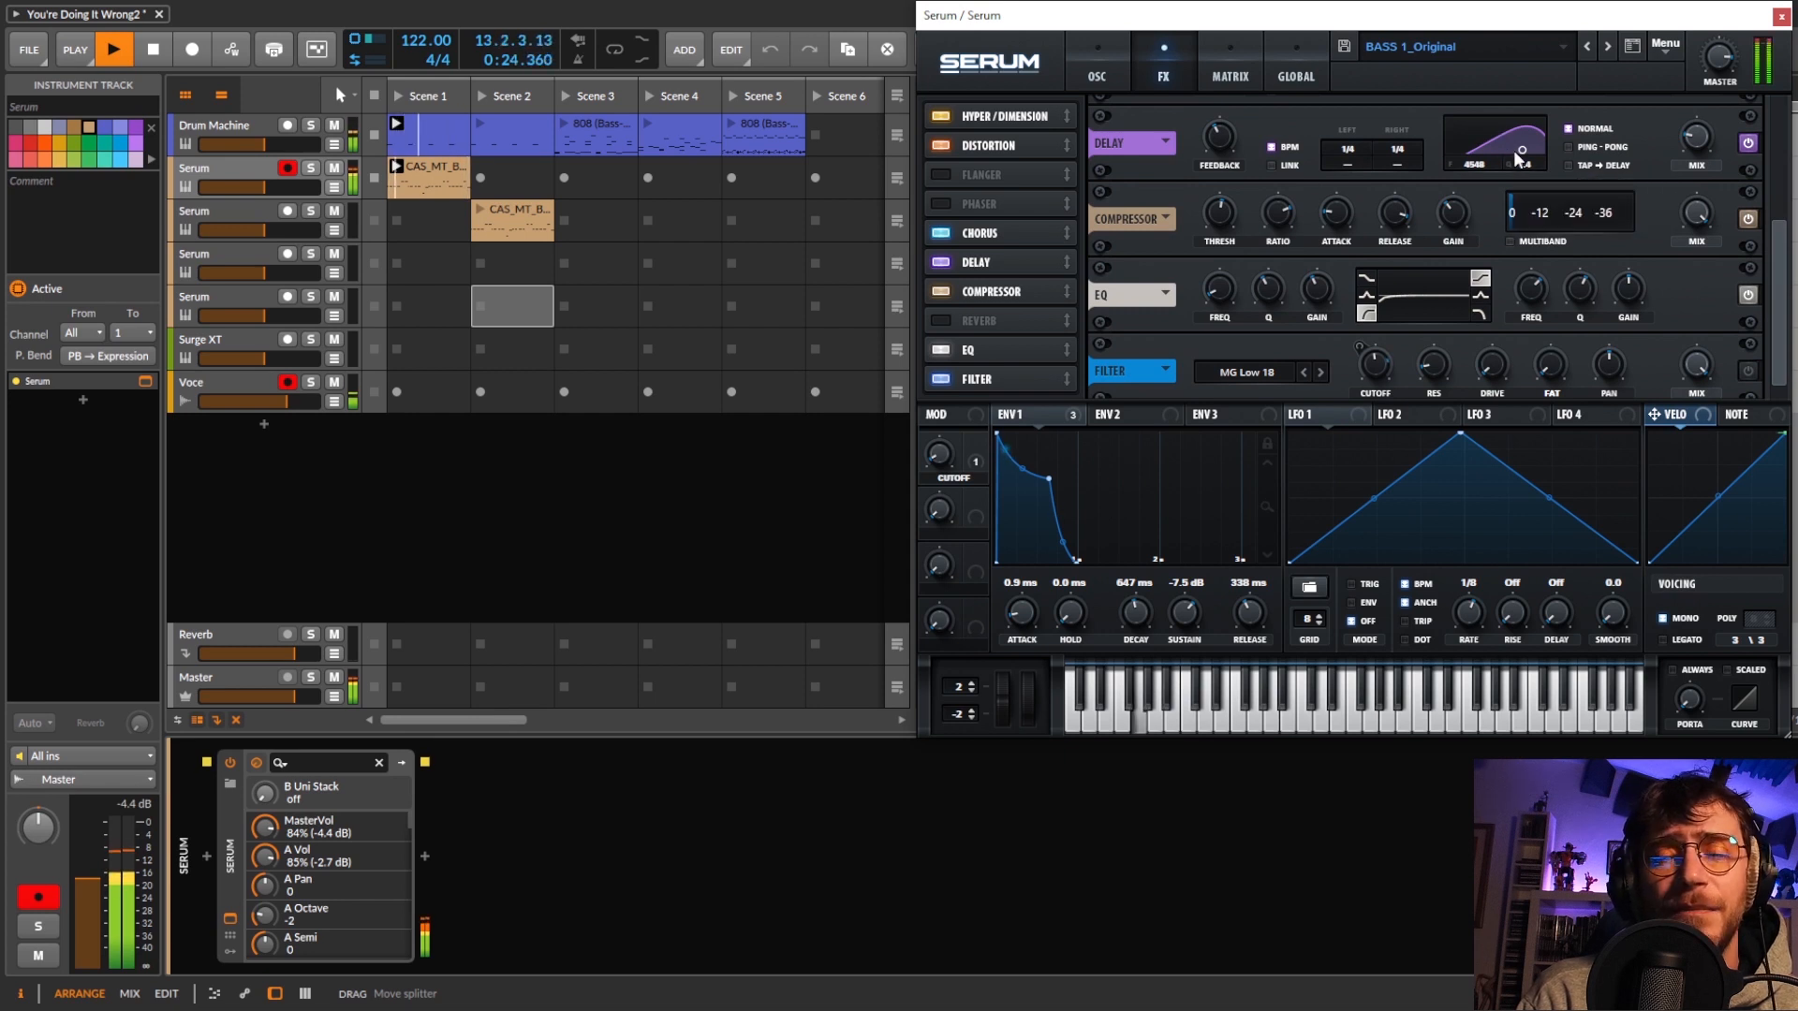
pyautogui.click(1747, 371)
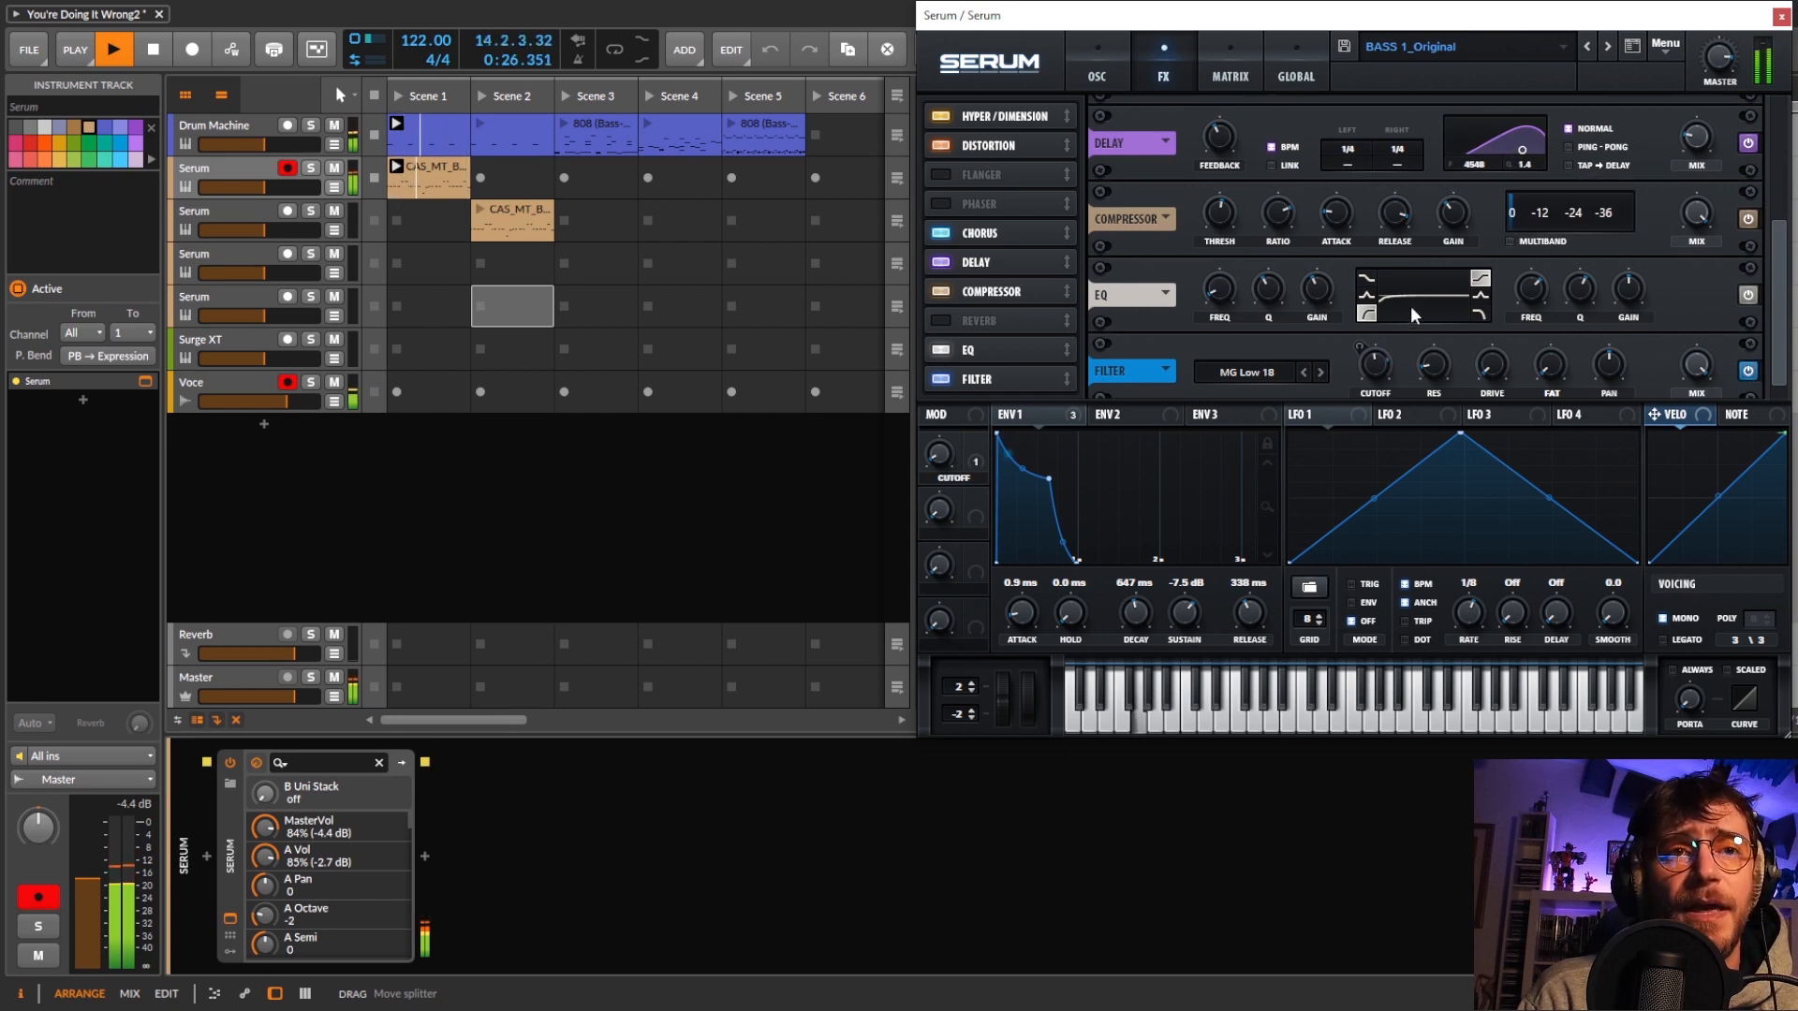
pyautogui.scroll(2, 1630, 253)
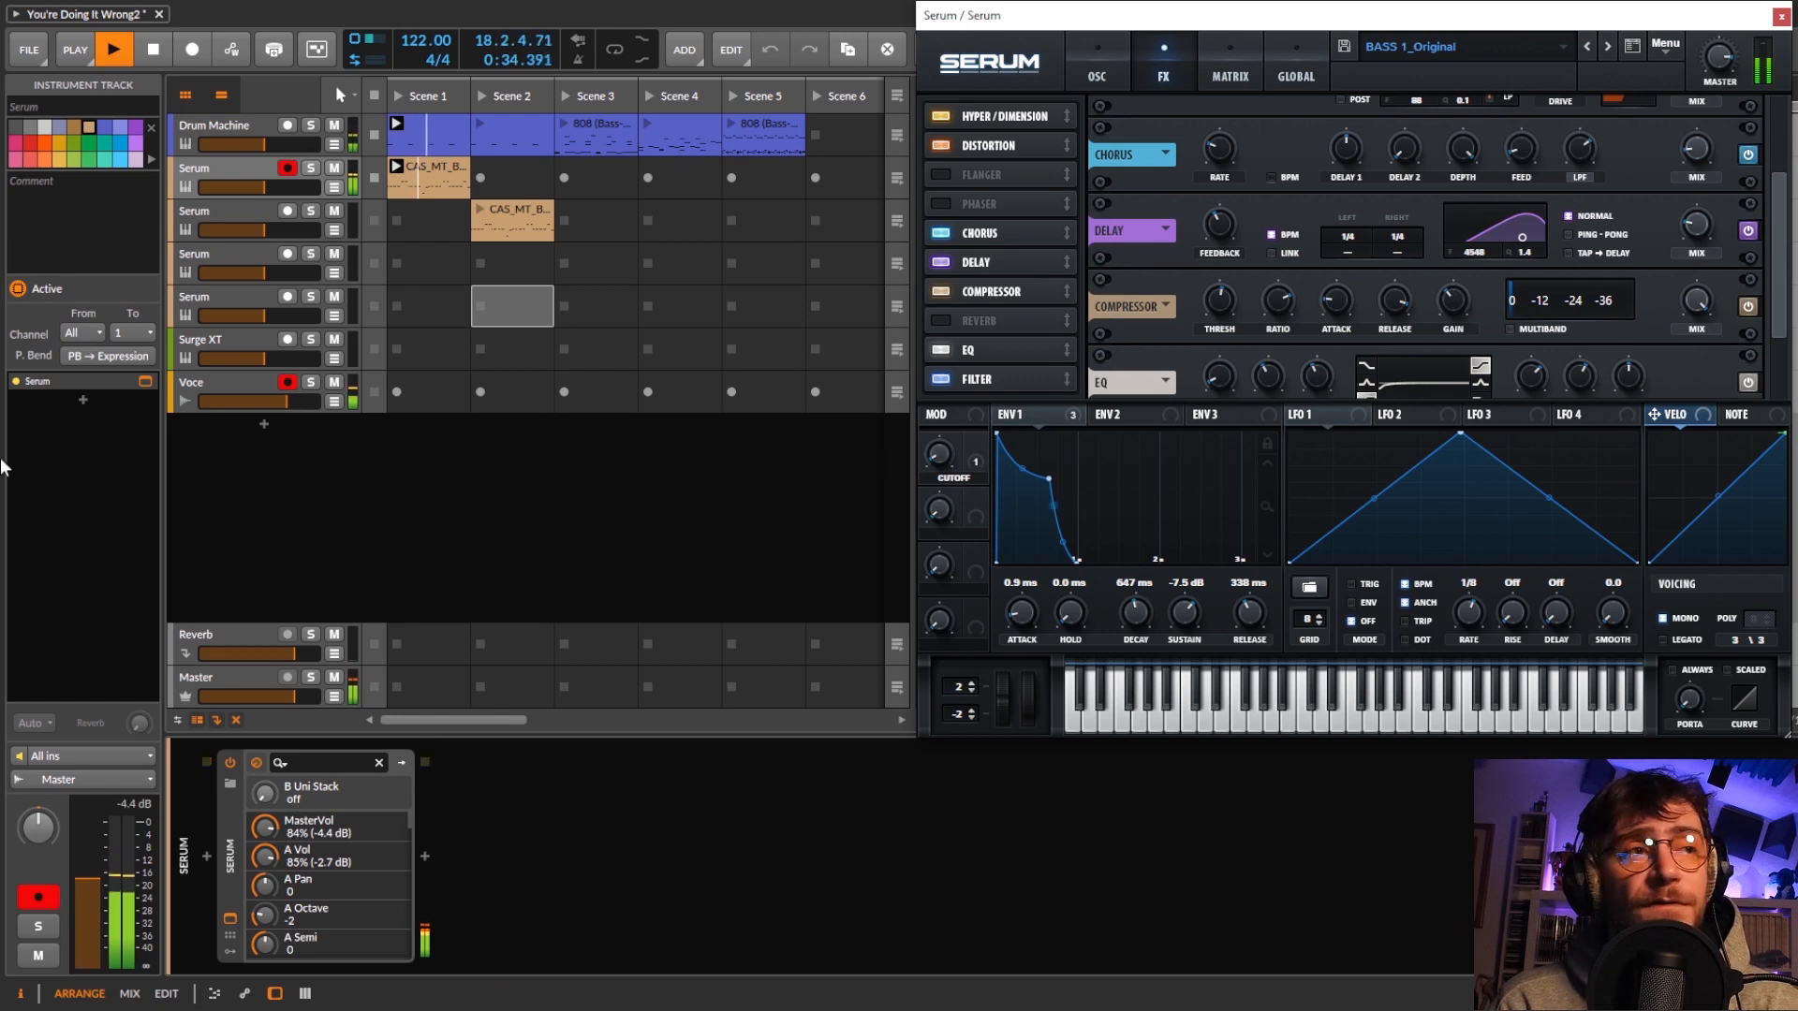
pyautogui.press('space')
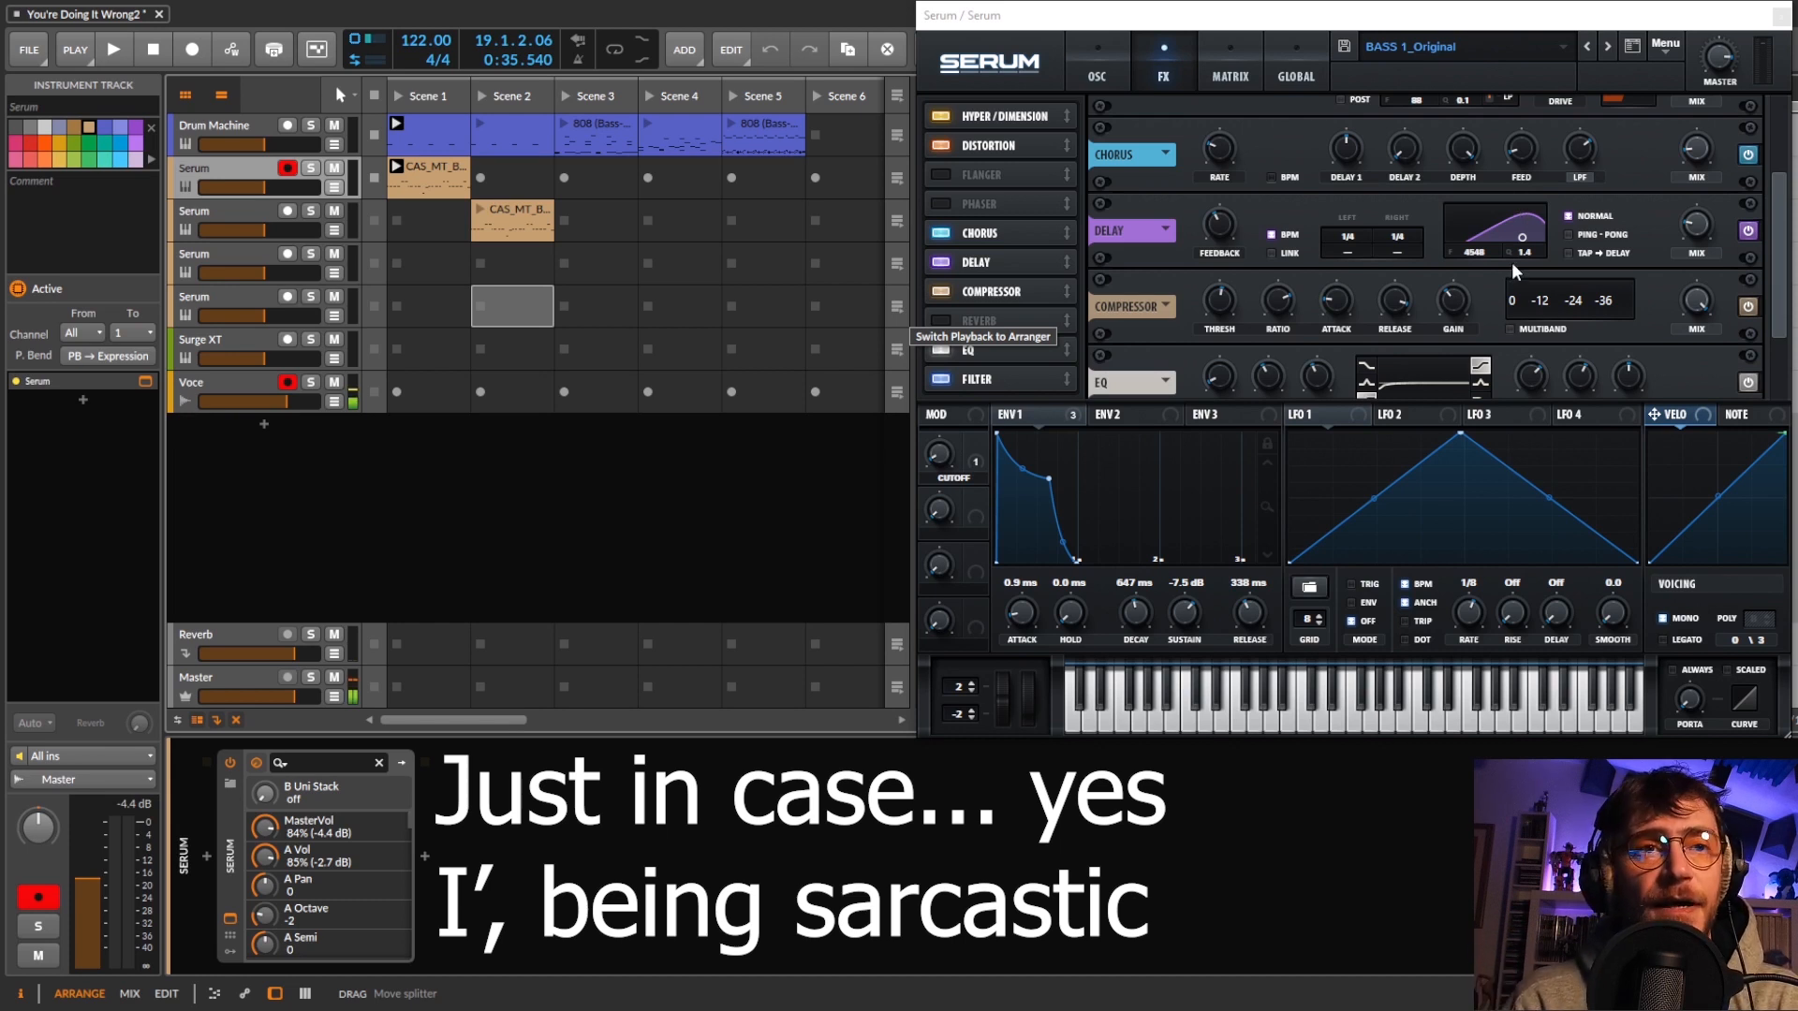
pyautogui.moveTo(1381, 249); pyautogui.dragTo(1604, 215)
pyautogui.moveTo(1782, 217); pyautogui.dragTo(1782, 147)
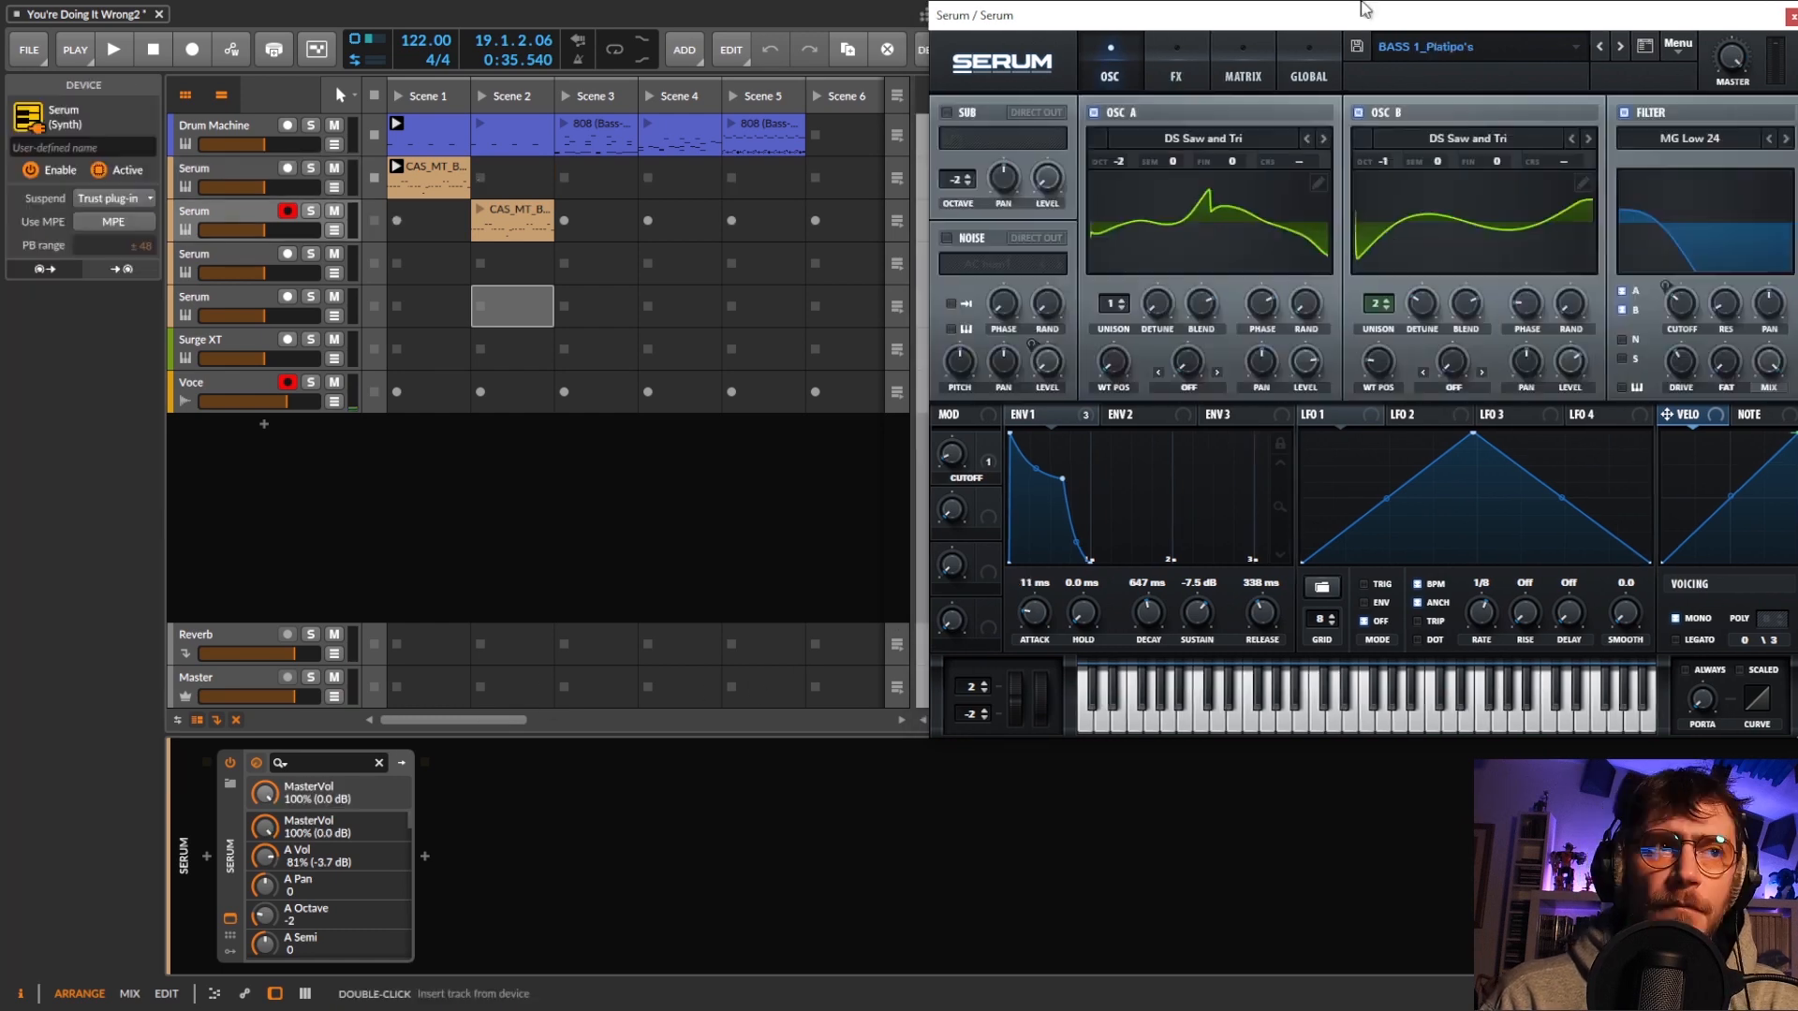
# Play Scene 2 and inspect the wavetables of oscillators A and B in the BASS 1_Platipo's patch.
pyautogui.moveTo(1364, 5); pyautogui.dragTo(1328, 4)
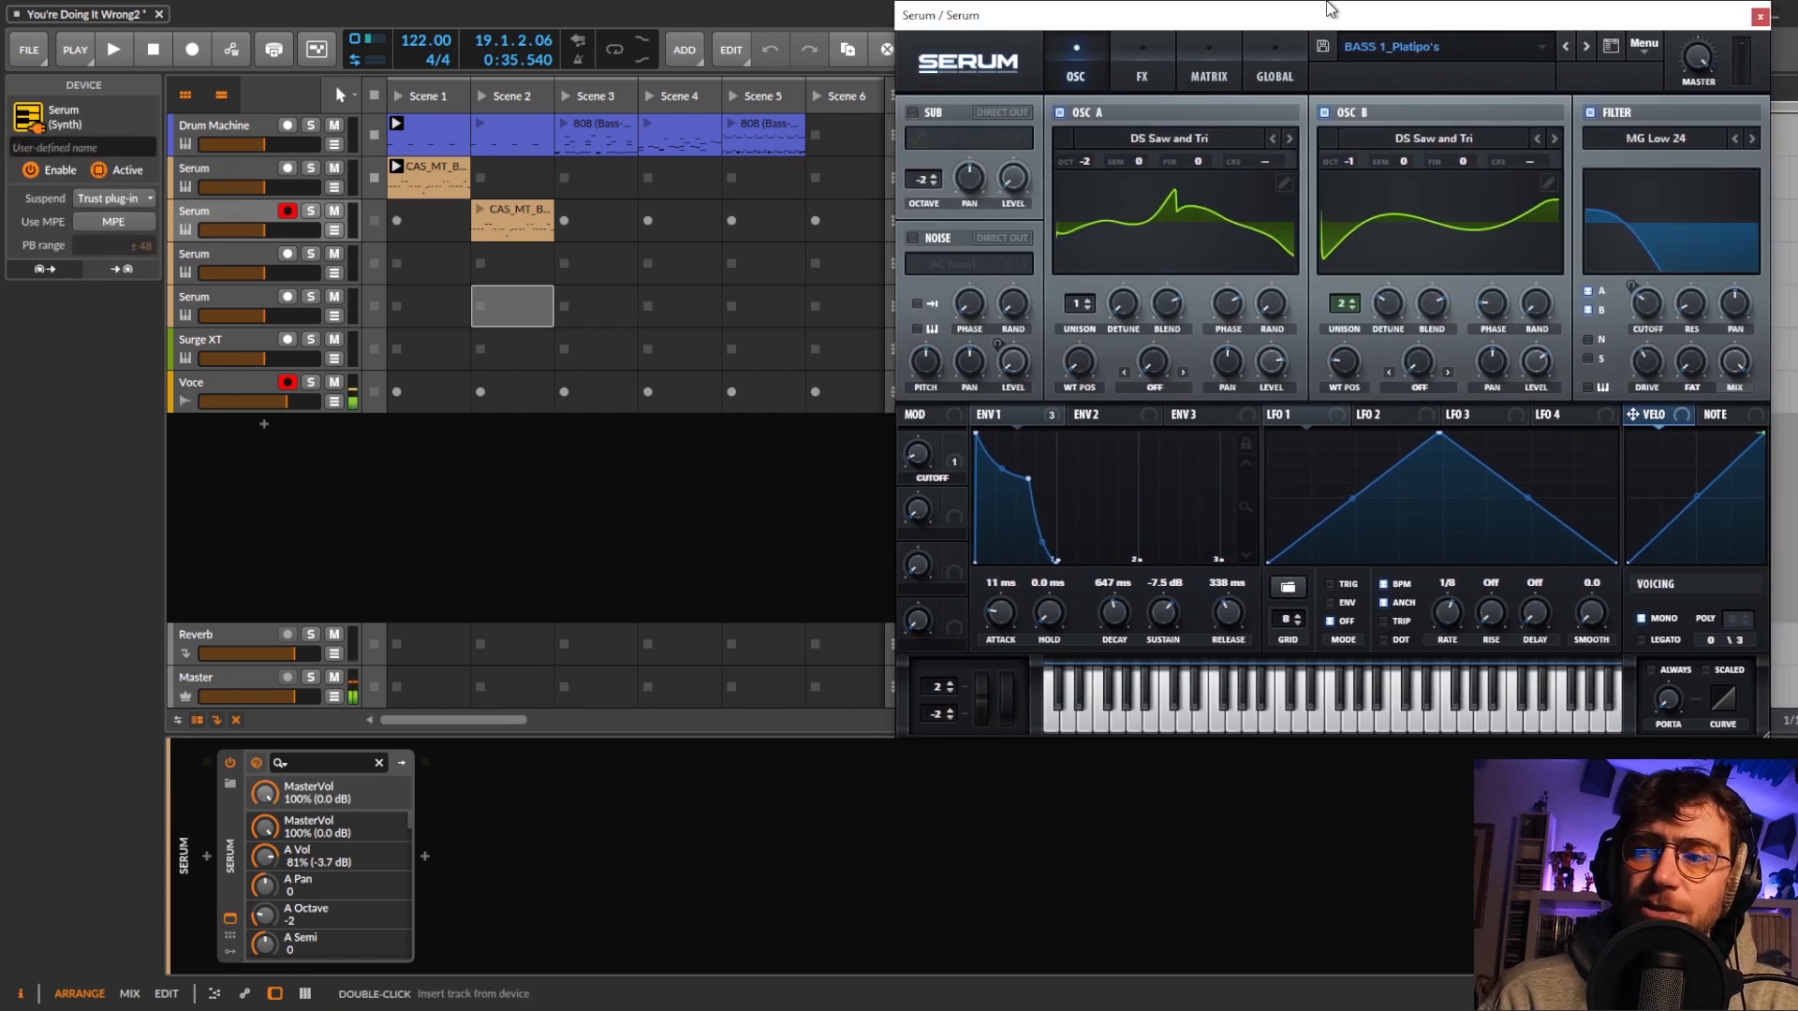
pyautogui.click(481, 93)
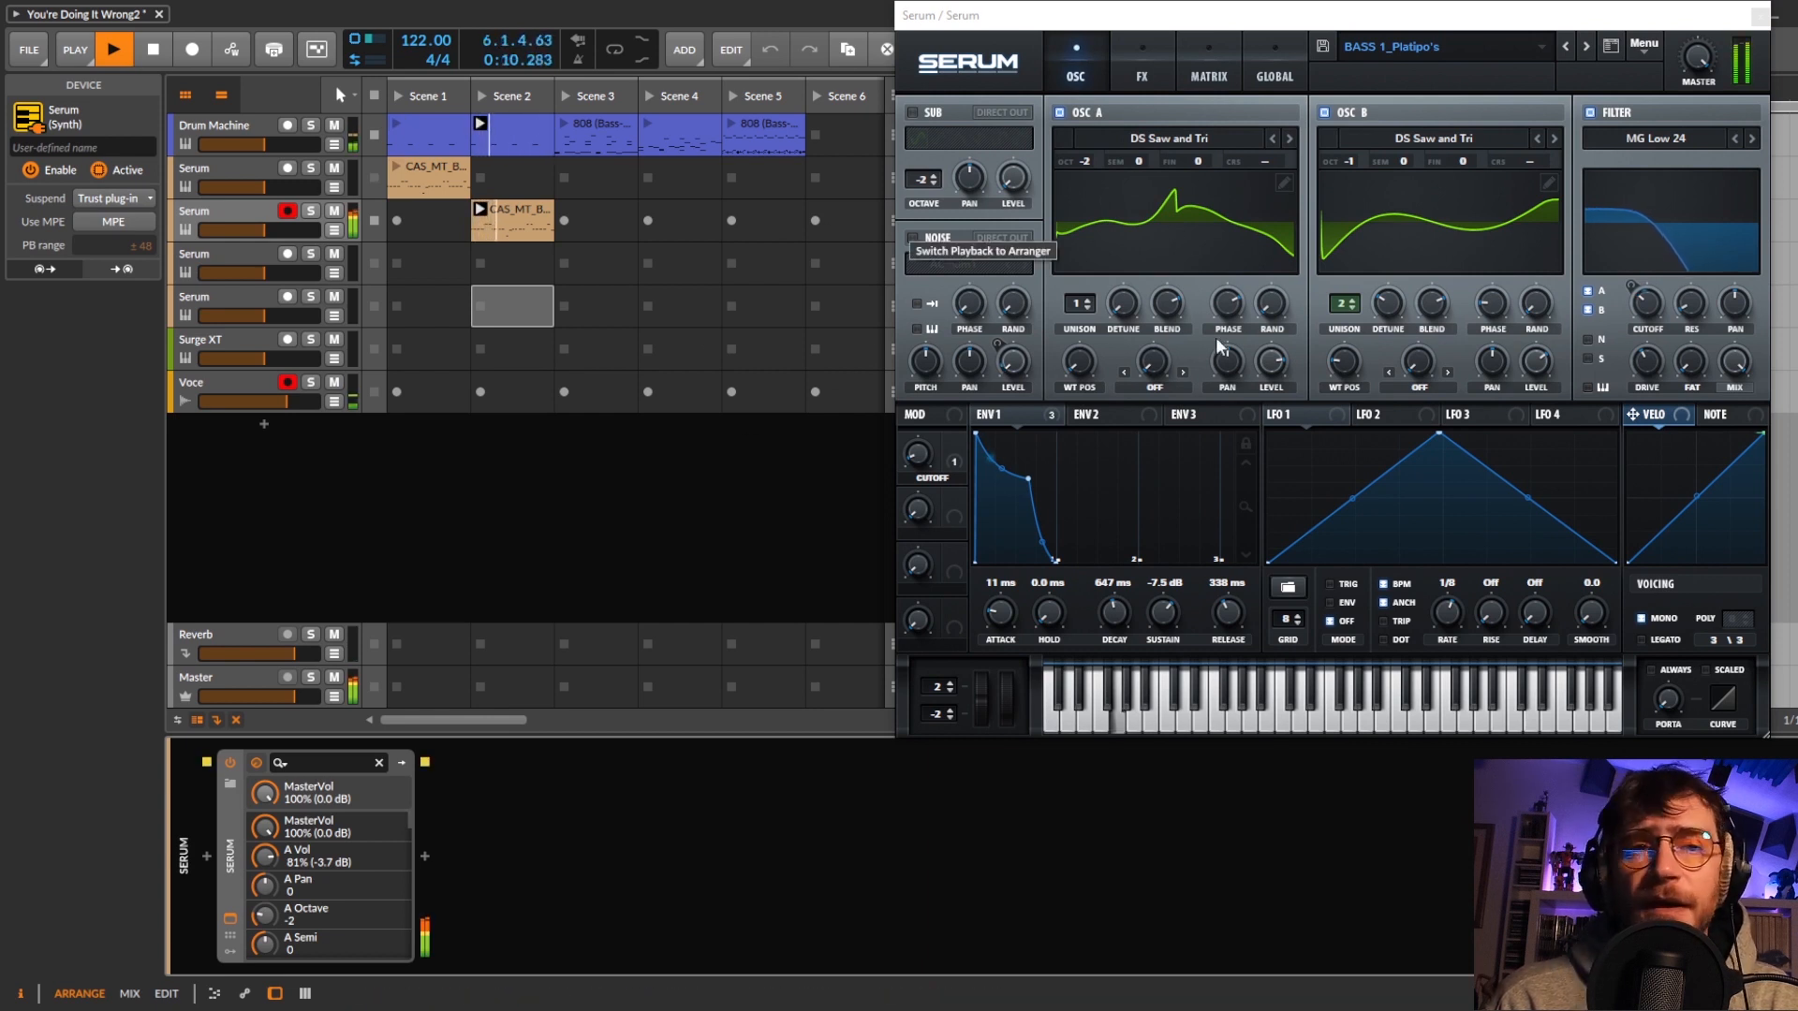
pyautogui.click(1282, 182)
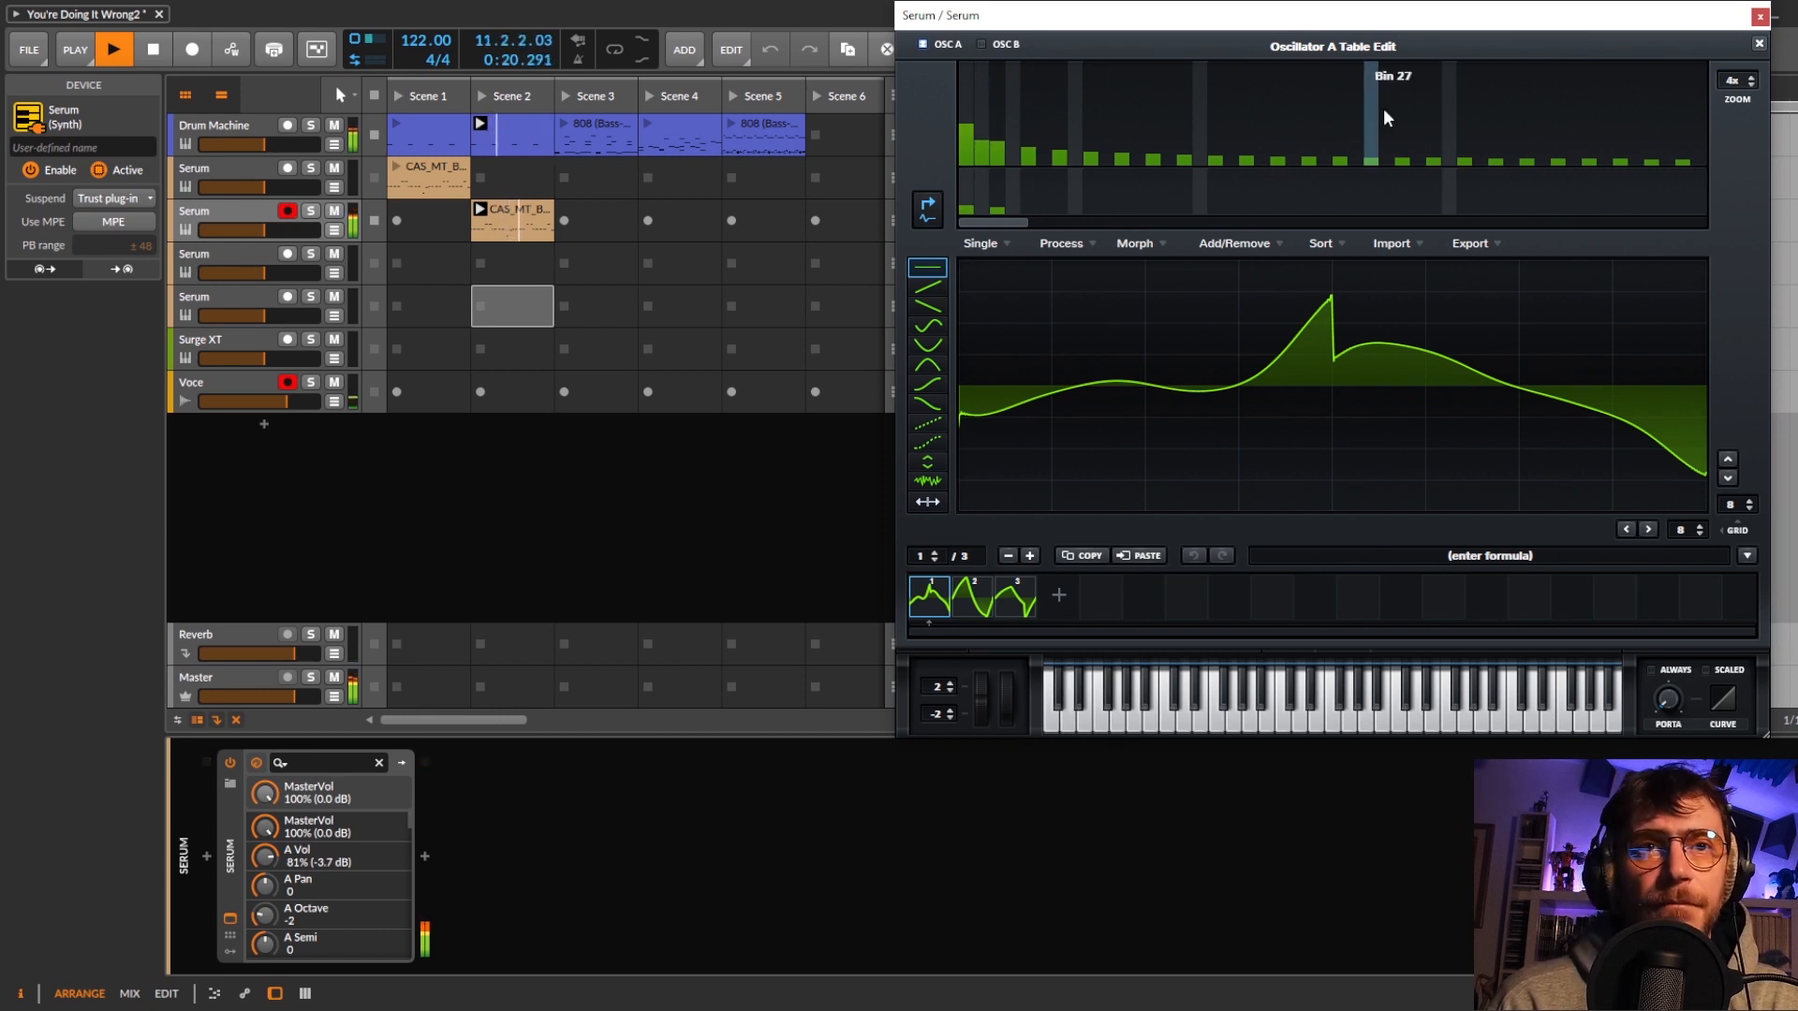
pyautogui.click(1758, 43)
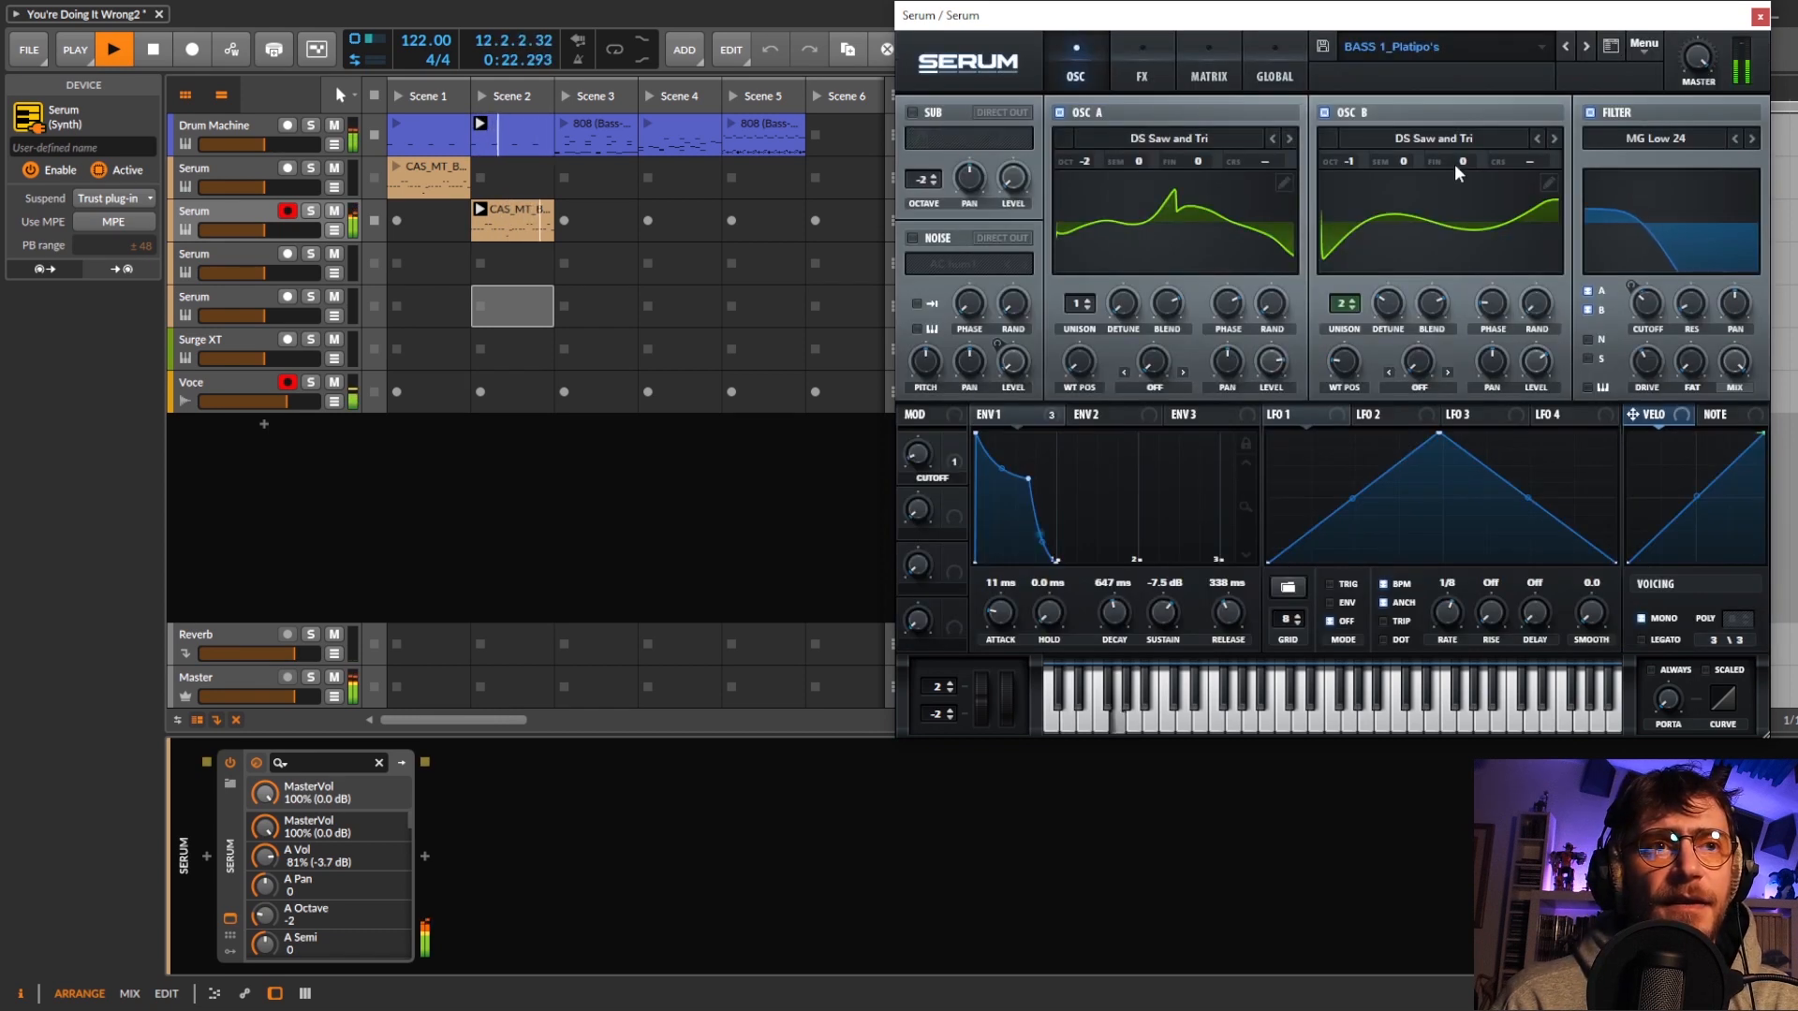
pyautogui.click(1551, 183)
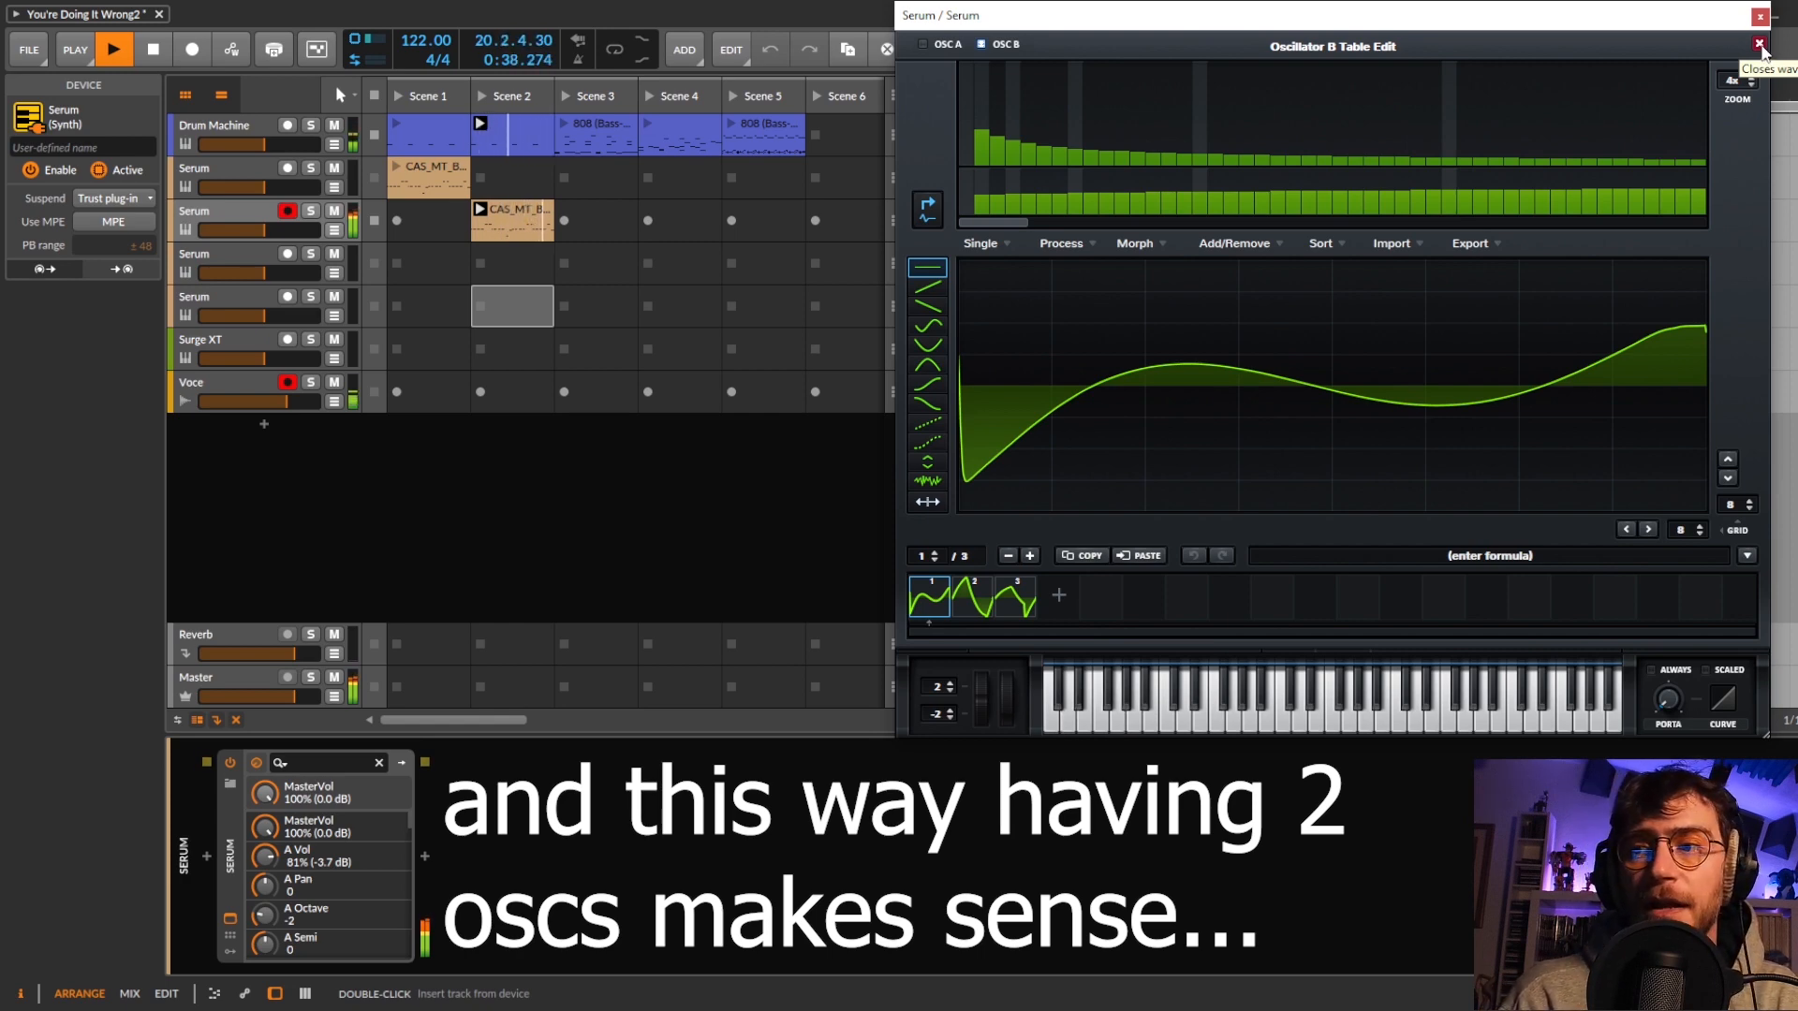
pyautogui.click(1760, 44)
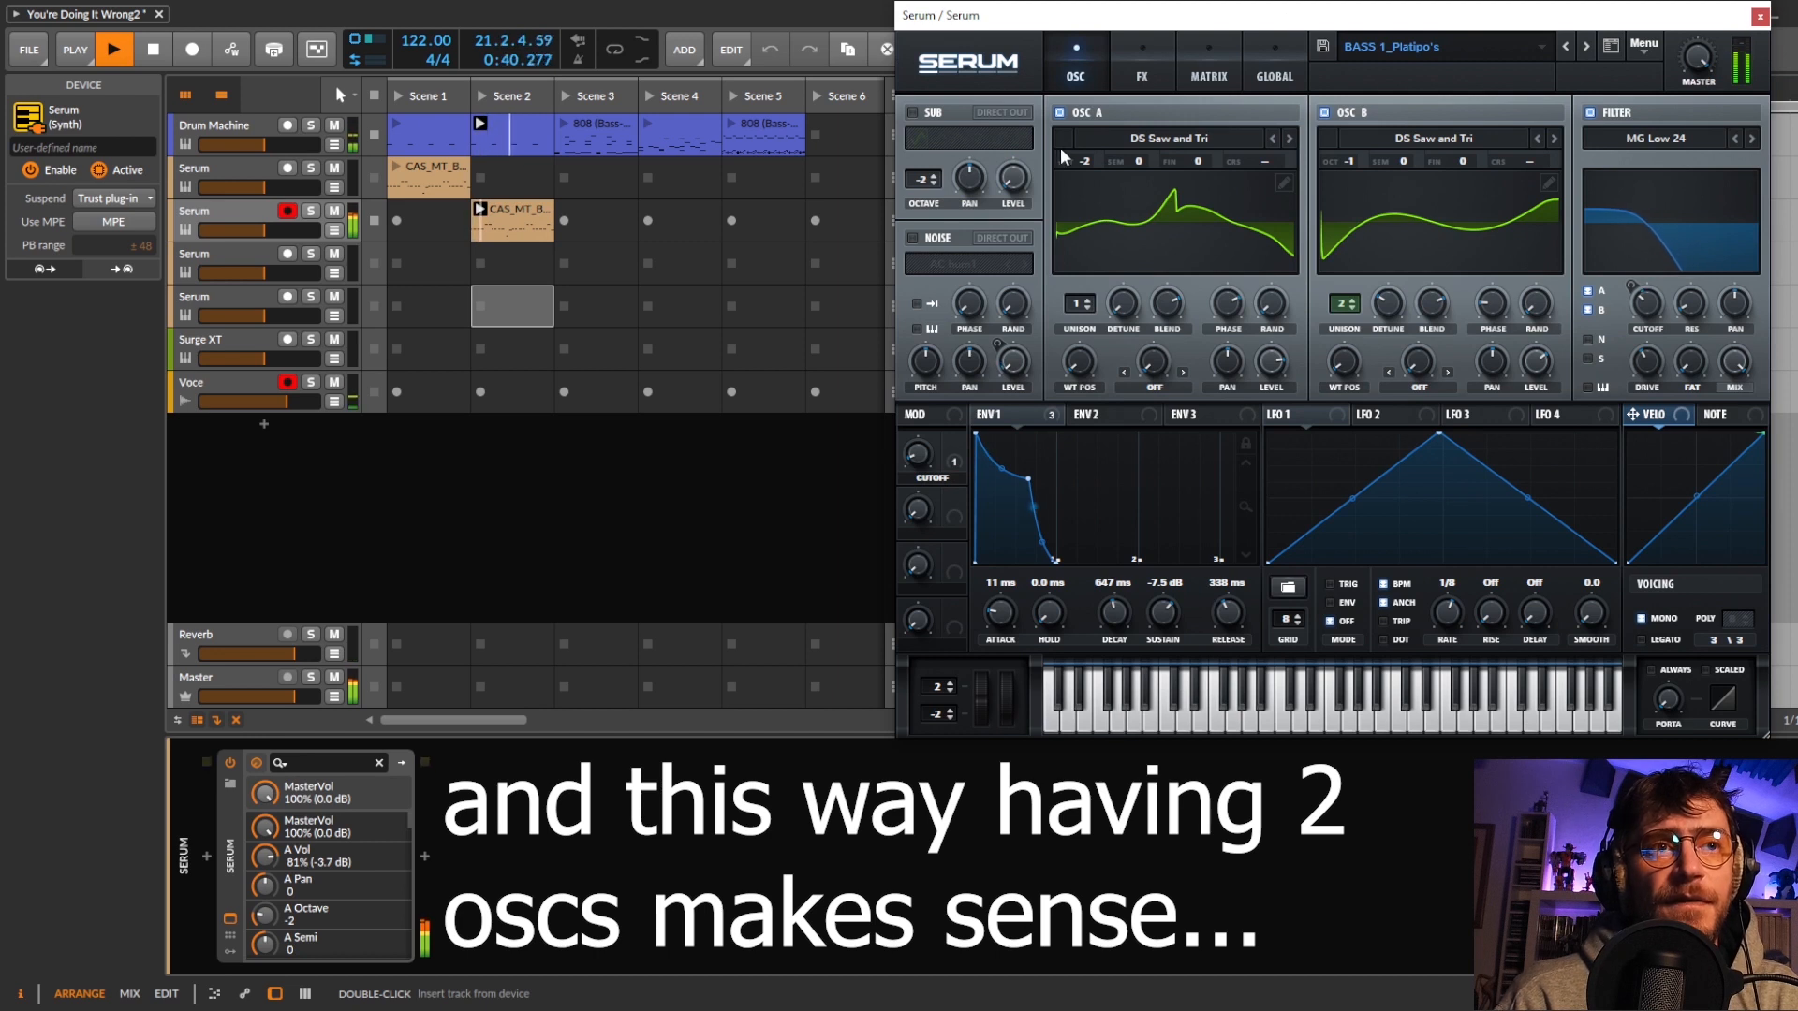
# Check the effects rack of the BASS 1_Platipo's patch, return to its oscillators, and stop playback.
pyautogui.click(1146, 75)
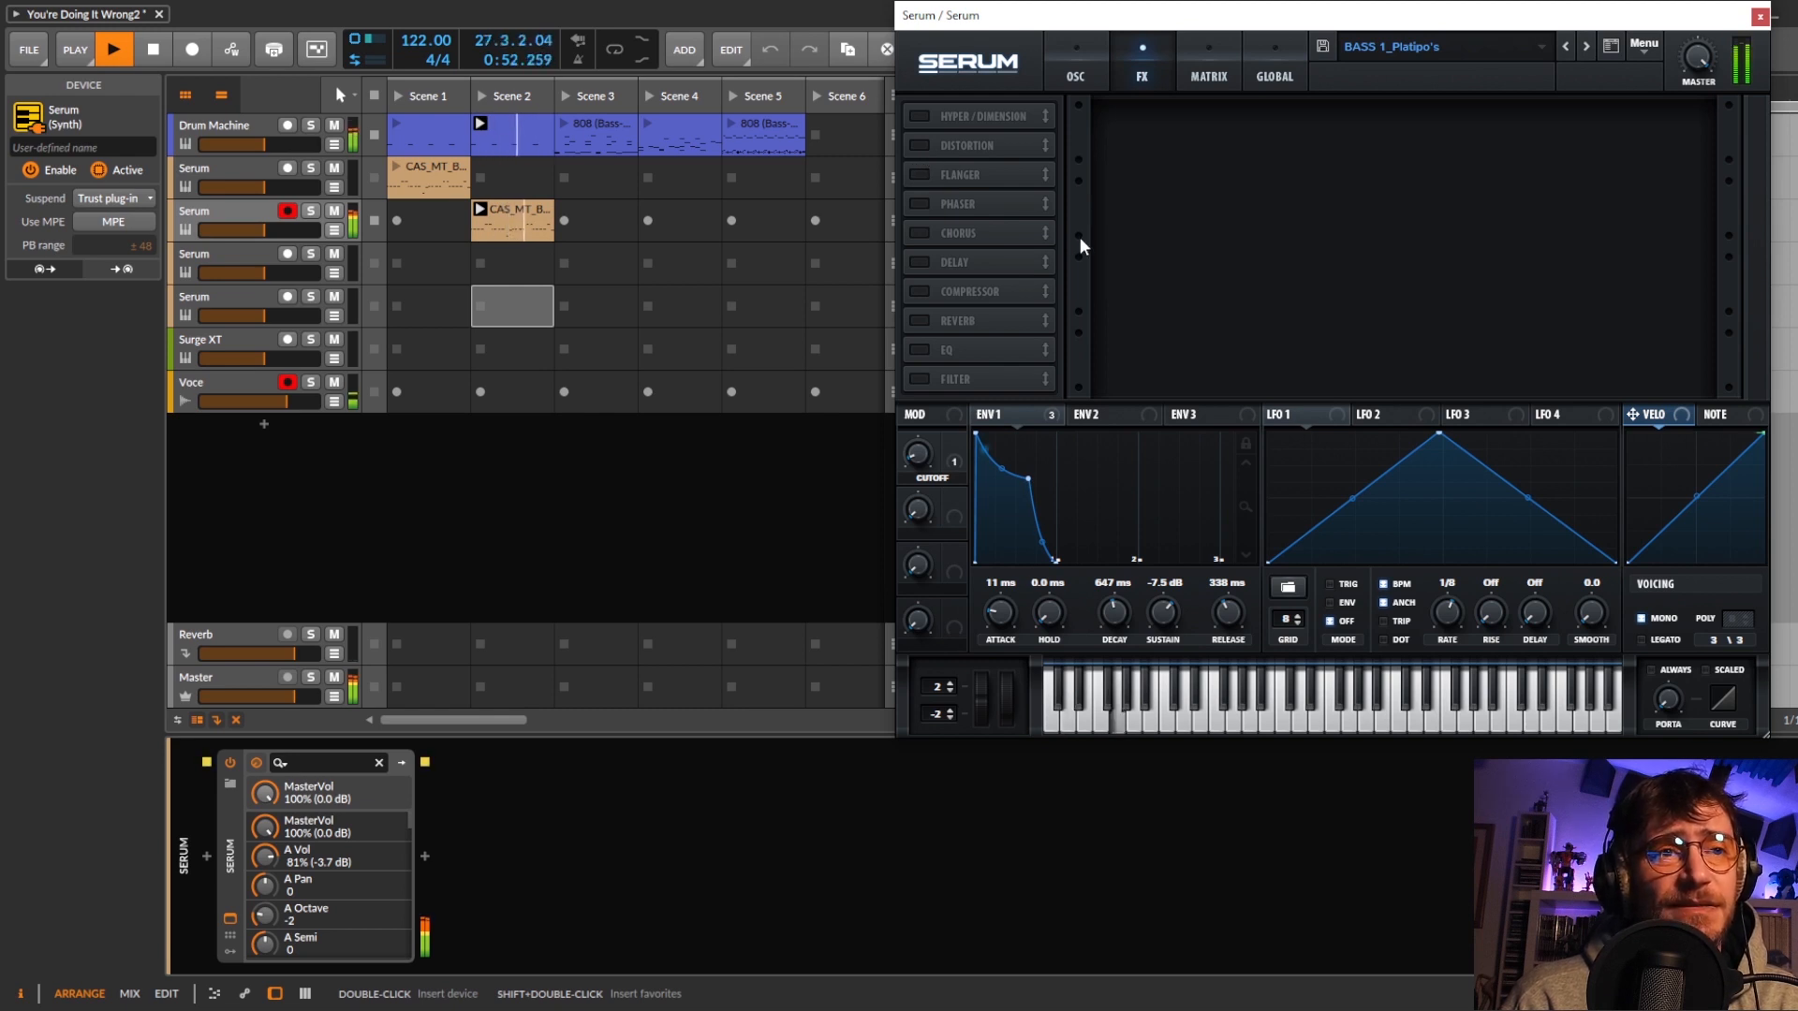
pyautogui.click(1064, 67)
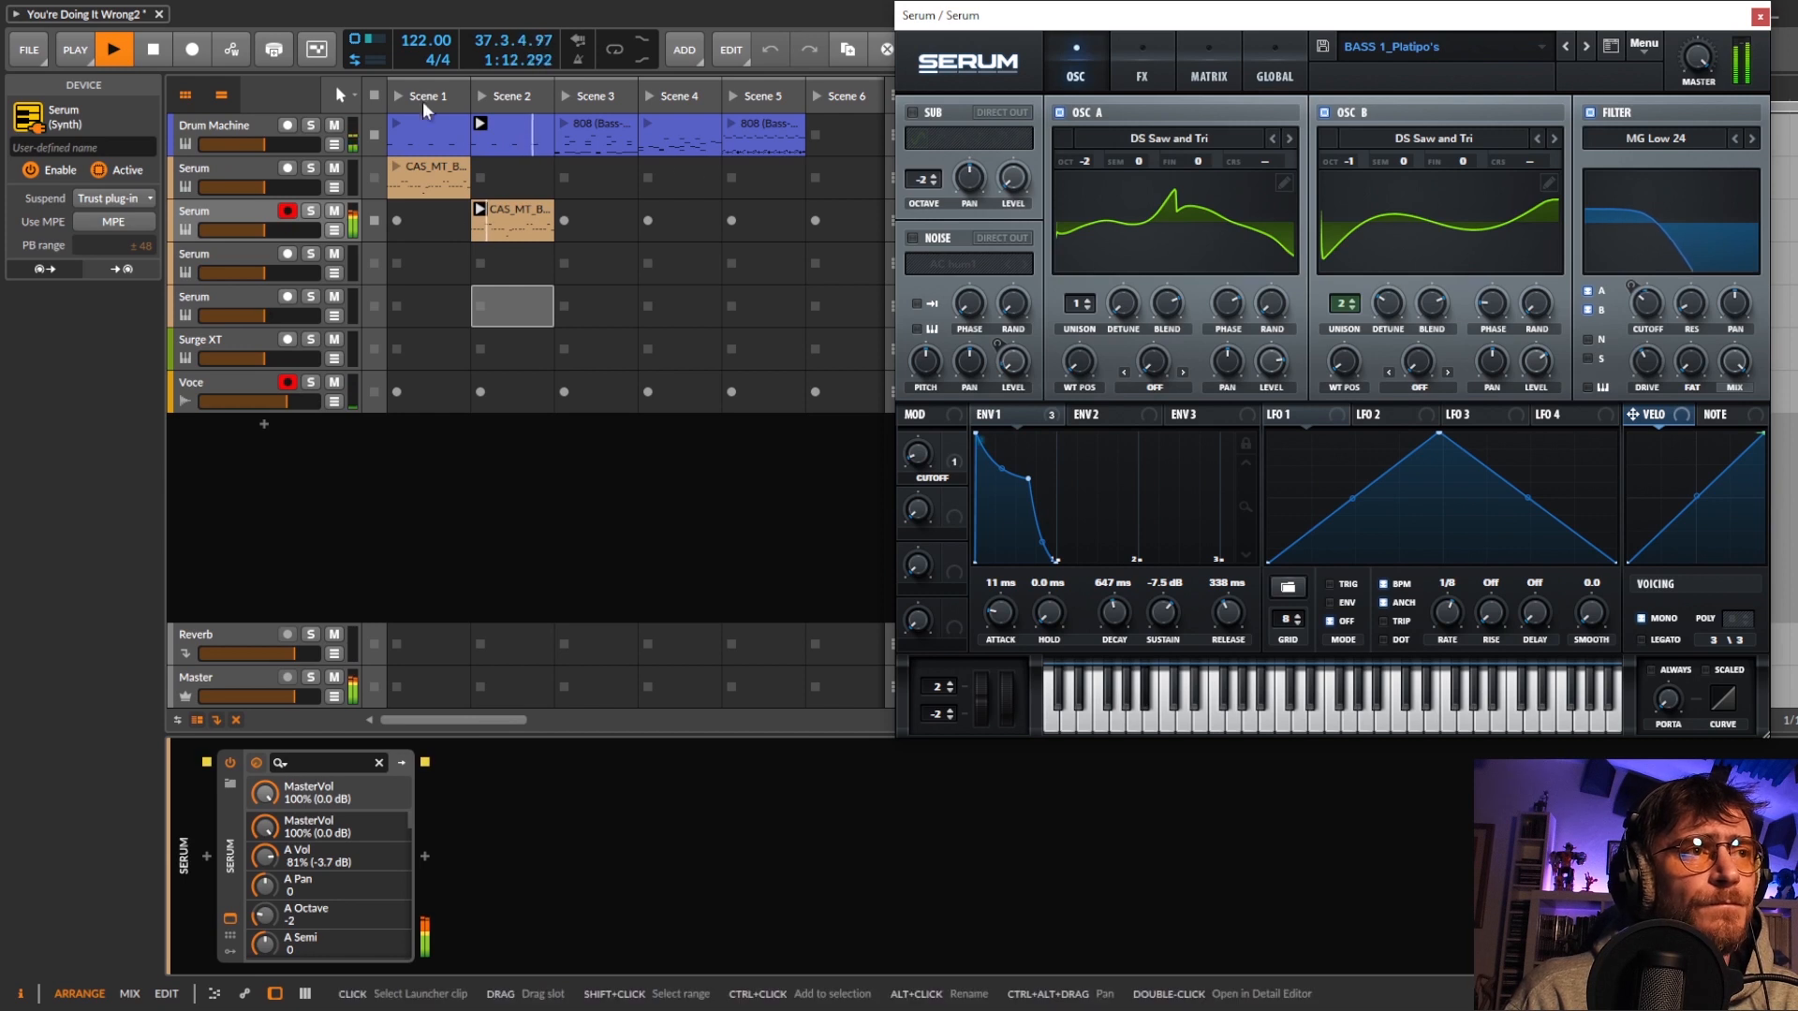
pyautogui.click(153, 52)
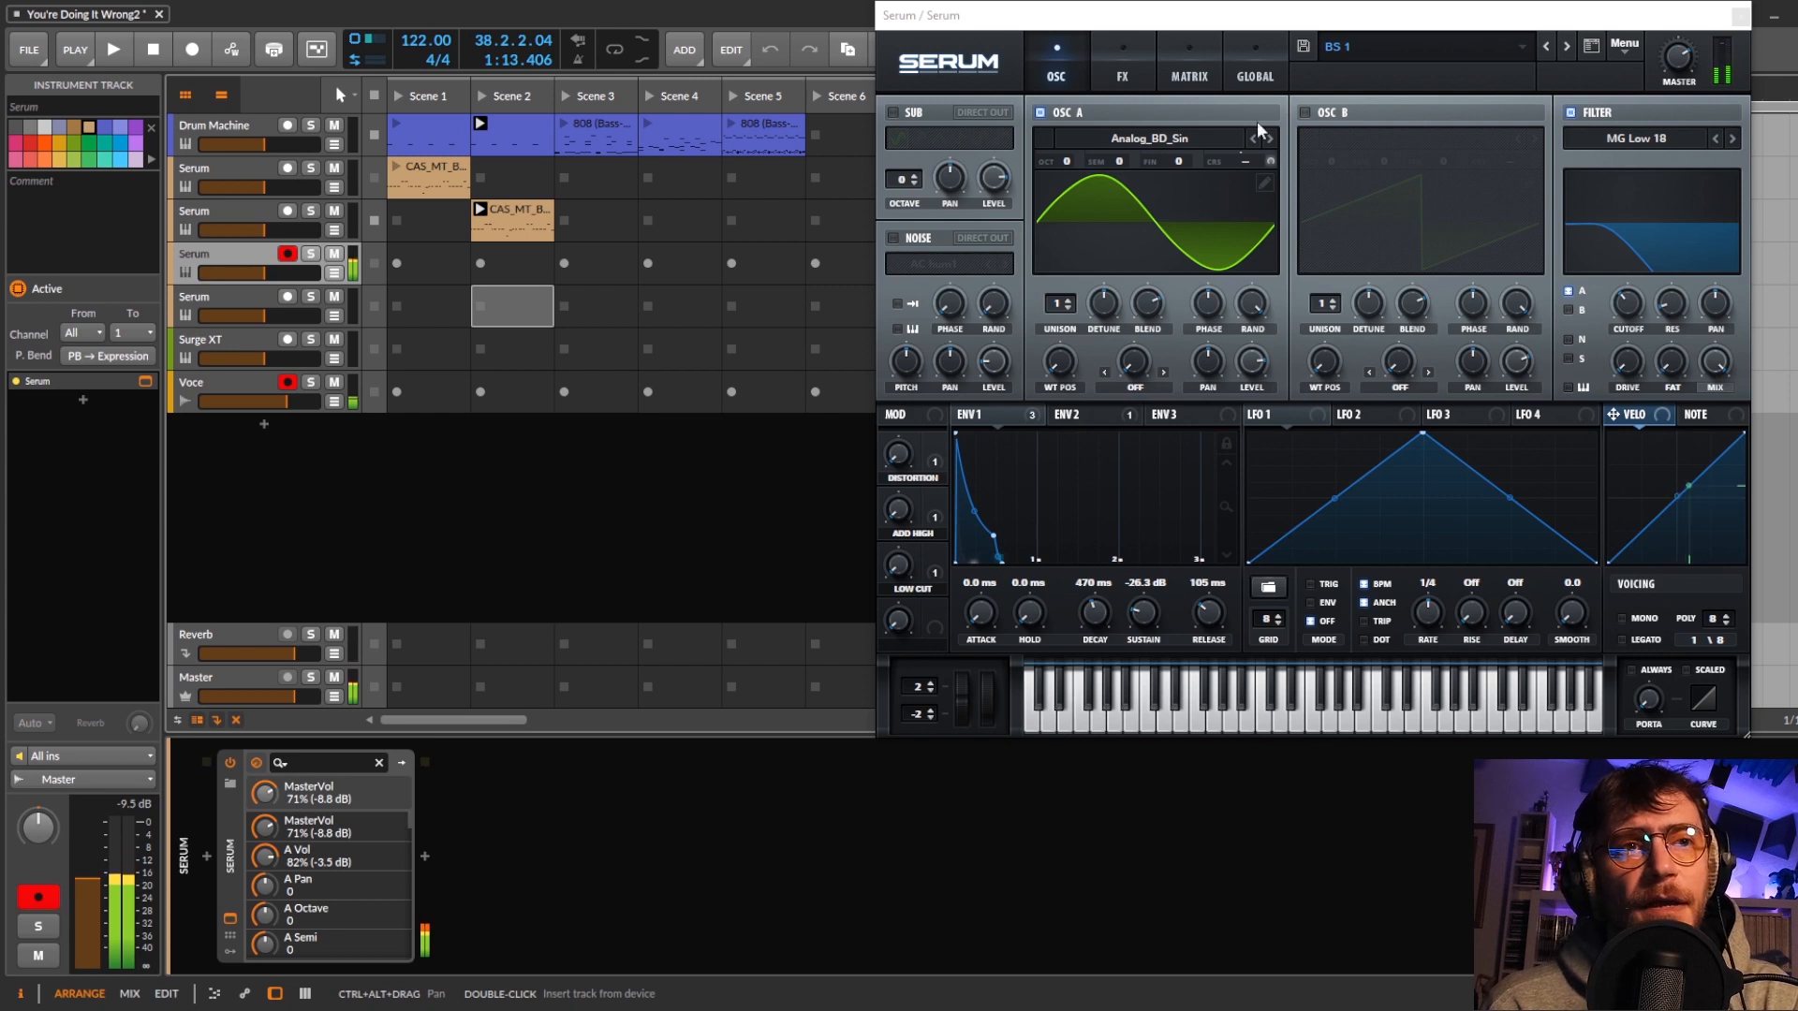
# Show the Env 2 settings of the BS 1 patch and open oscillator A's wavetable for inspection.
pyautogui.click(1077, 416)
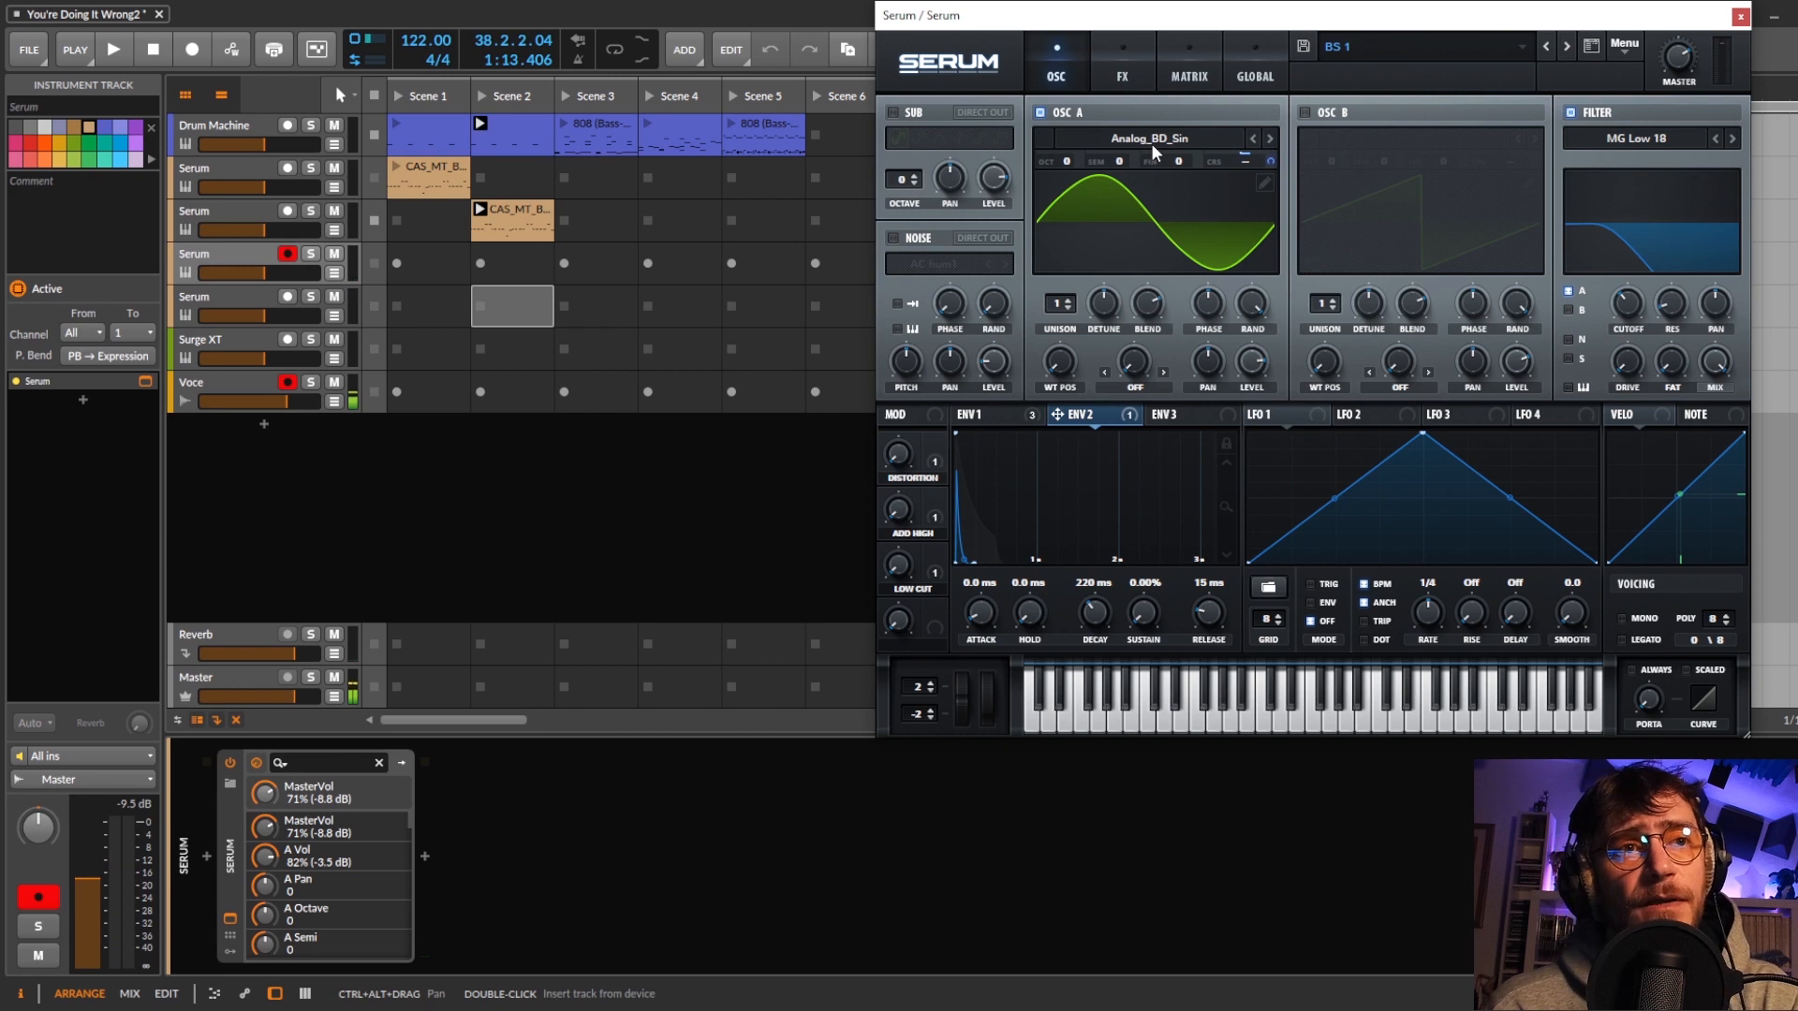
pyautogui.click(1260, 186)
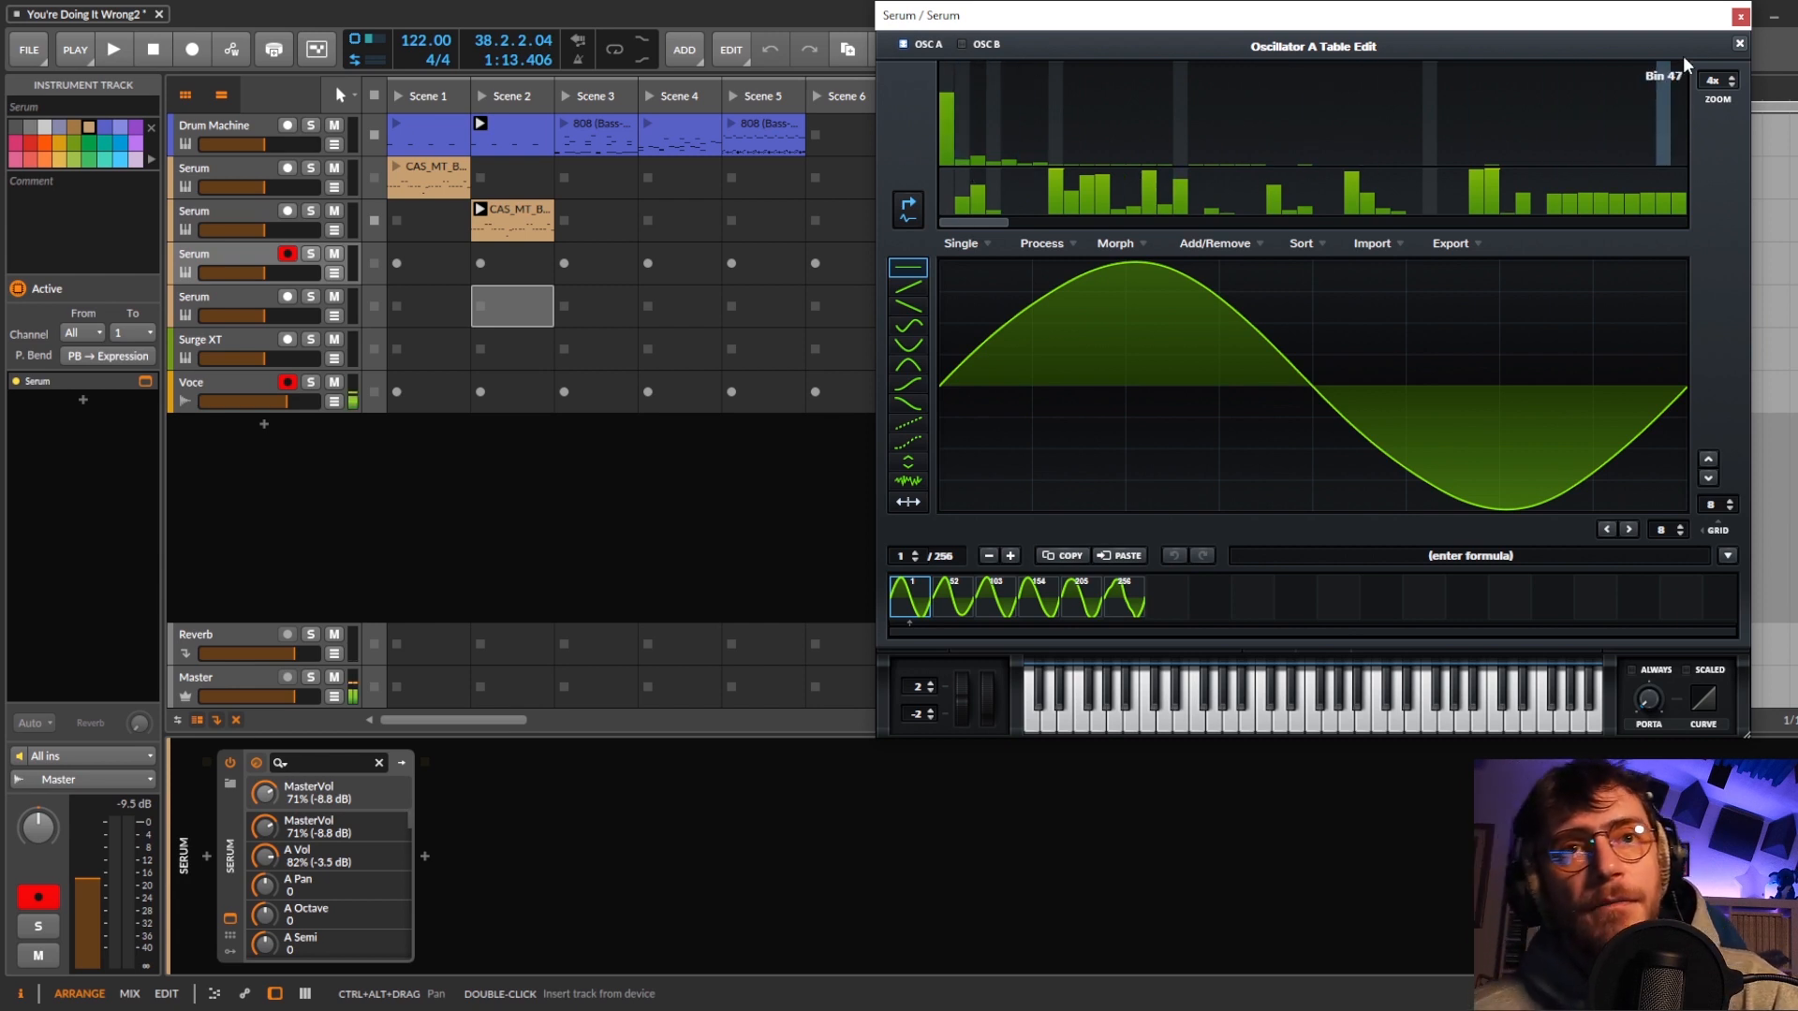
# Close oscillator A's wavetable editor and compare the BS 1 patch with its filter bypassed and re-enabled.
pyautogui.click(1739, 45)
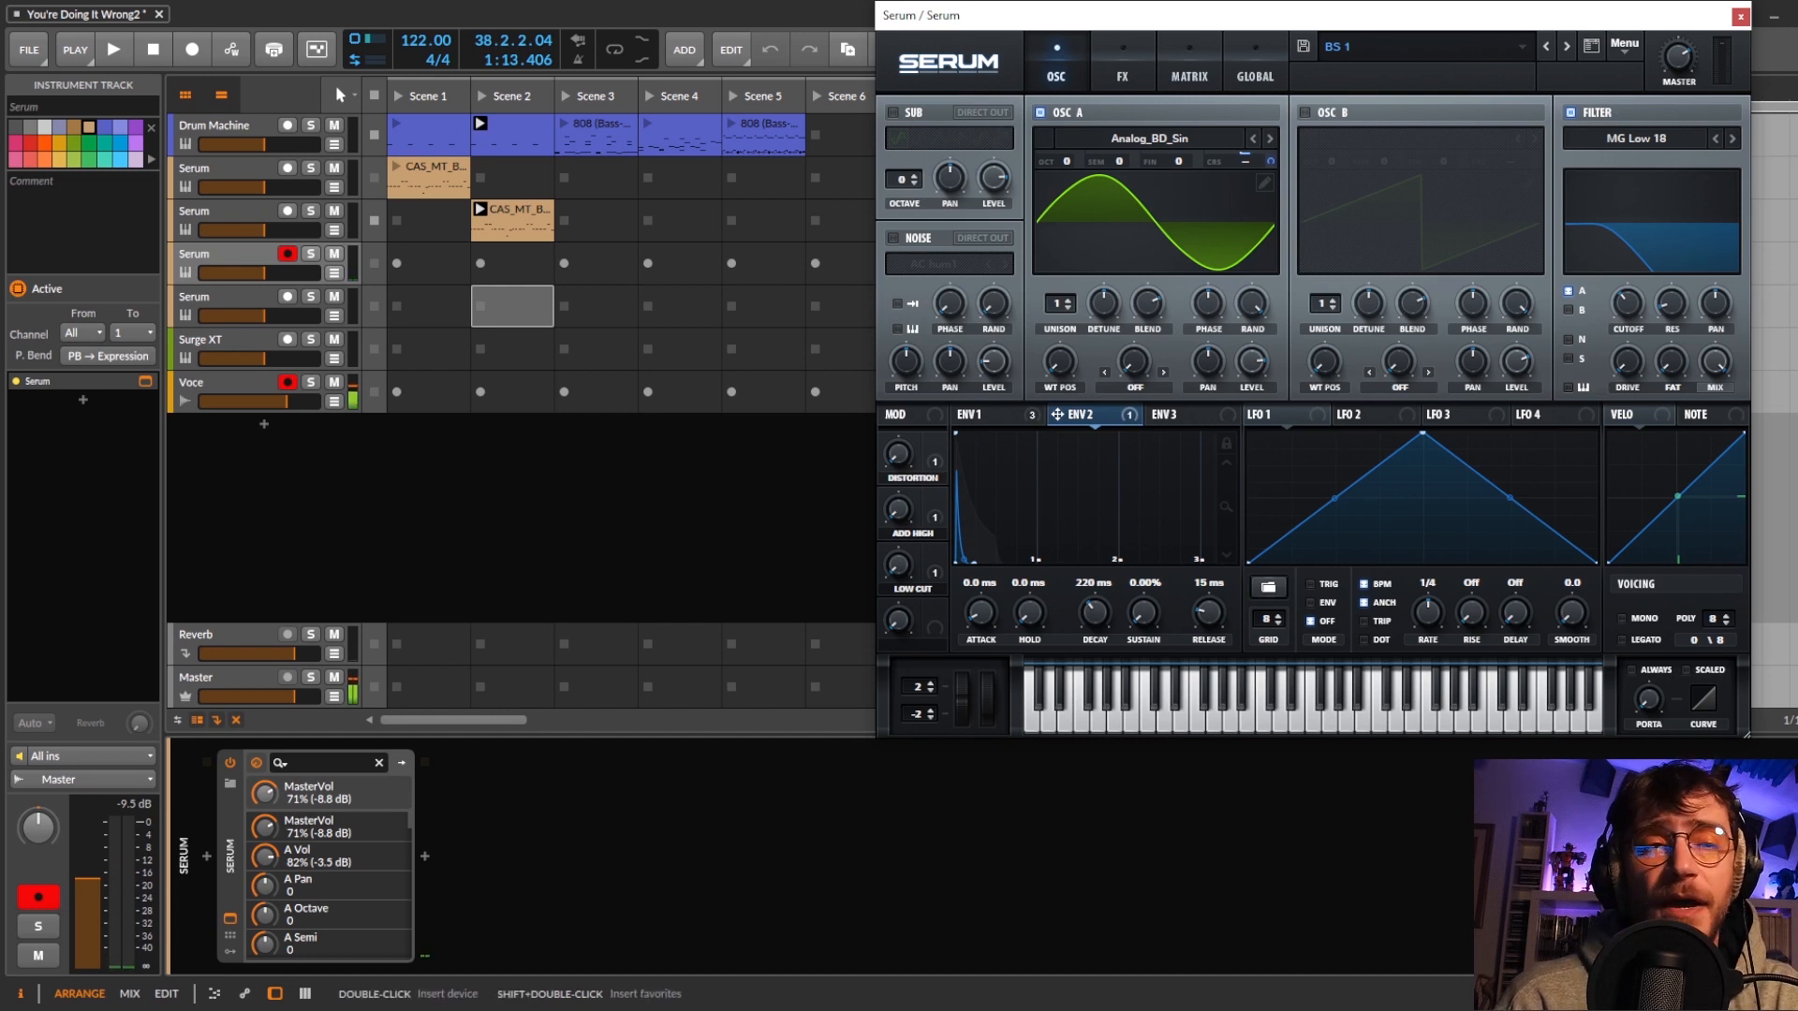
pyautogui.click(1571, 113)
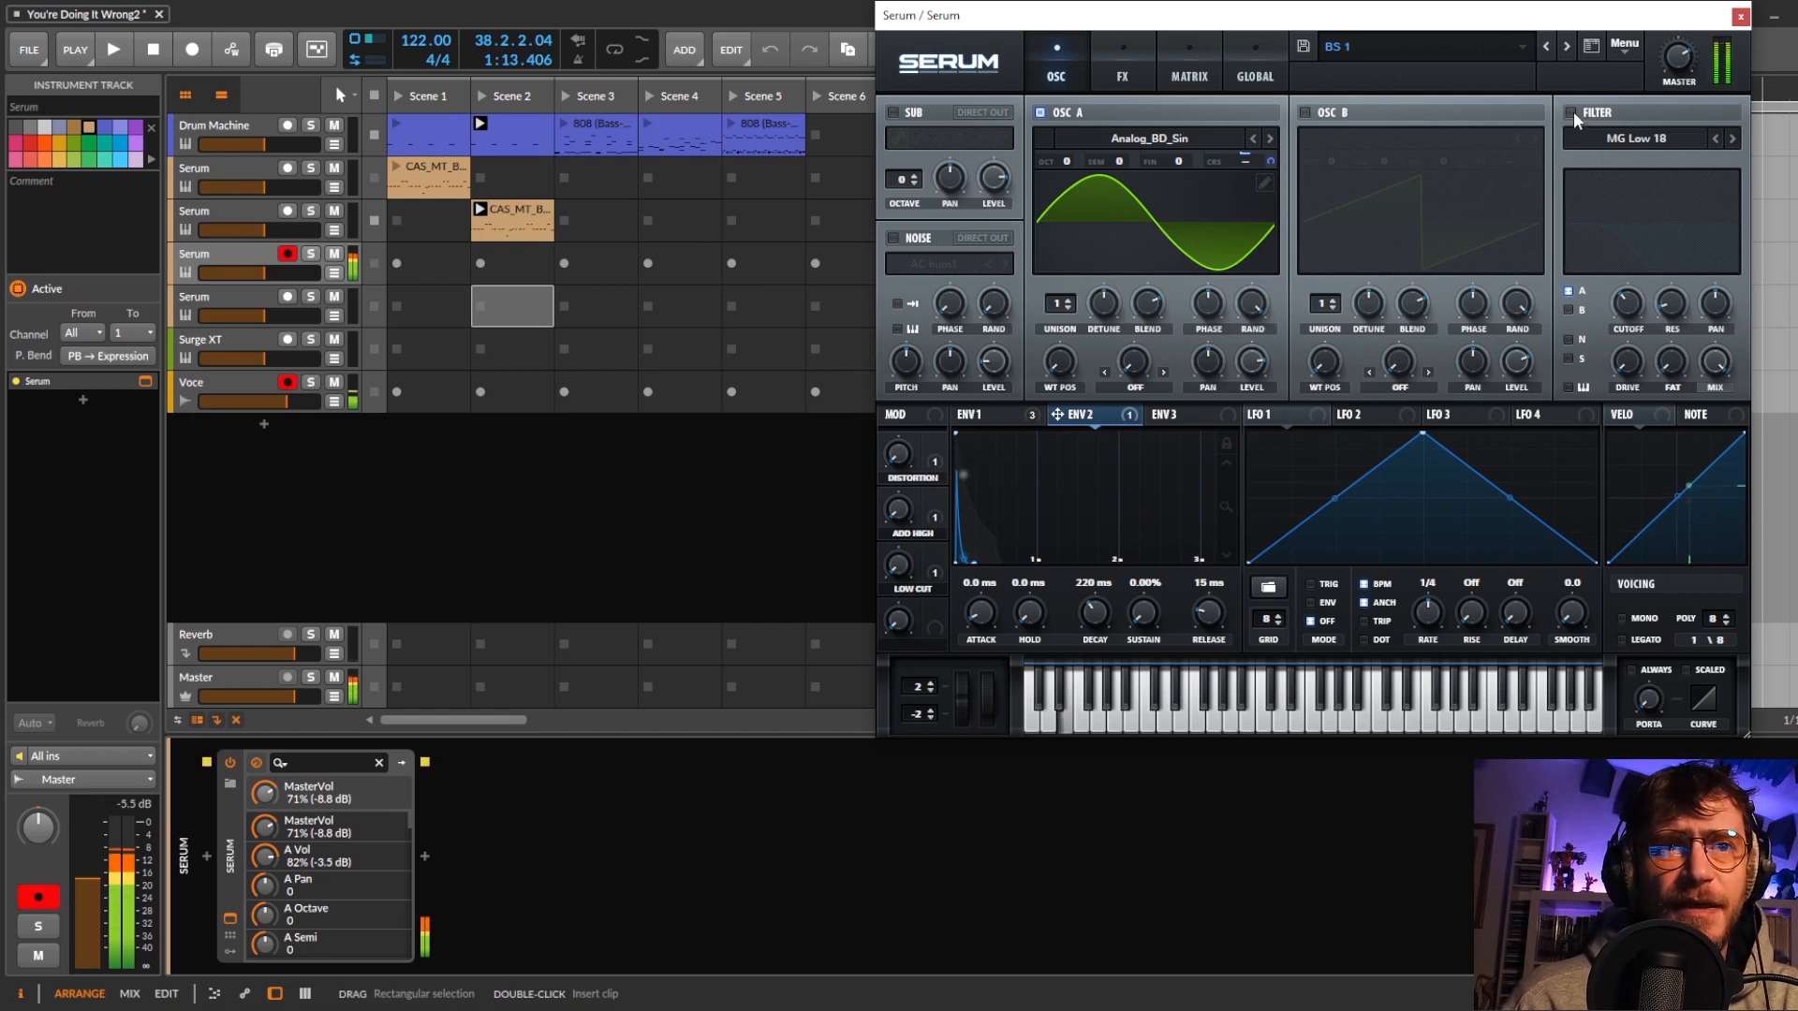
pyautogui.click(1571, 112)
pyautogui.click(1571, 113)
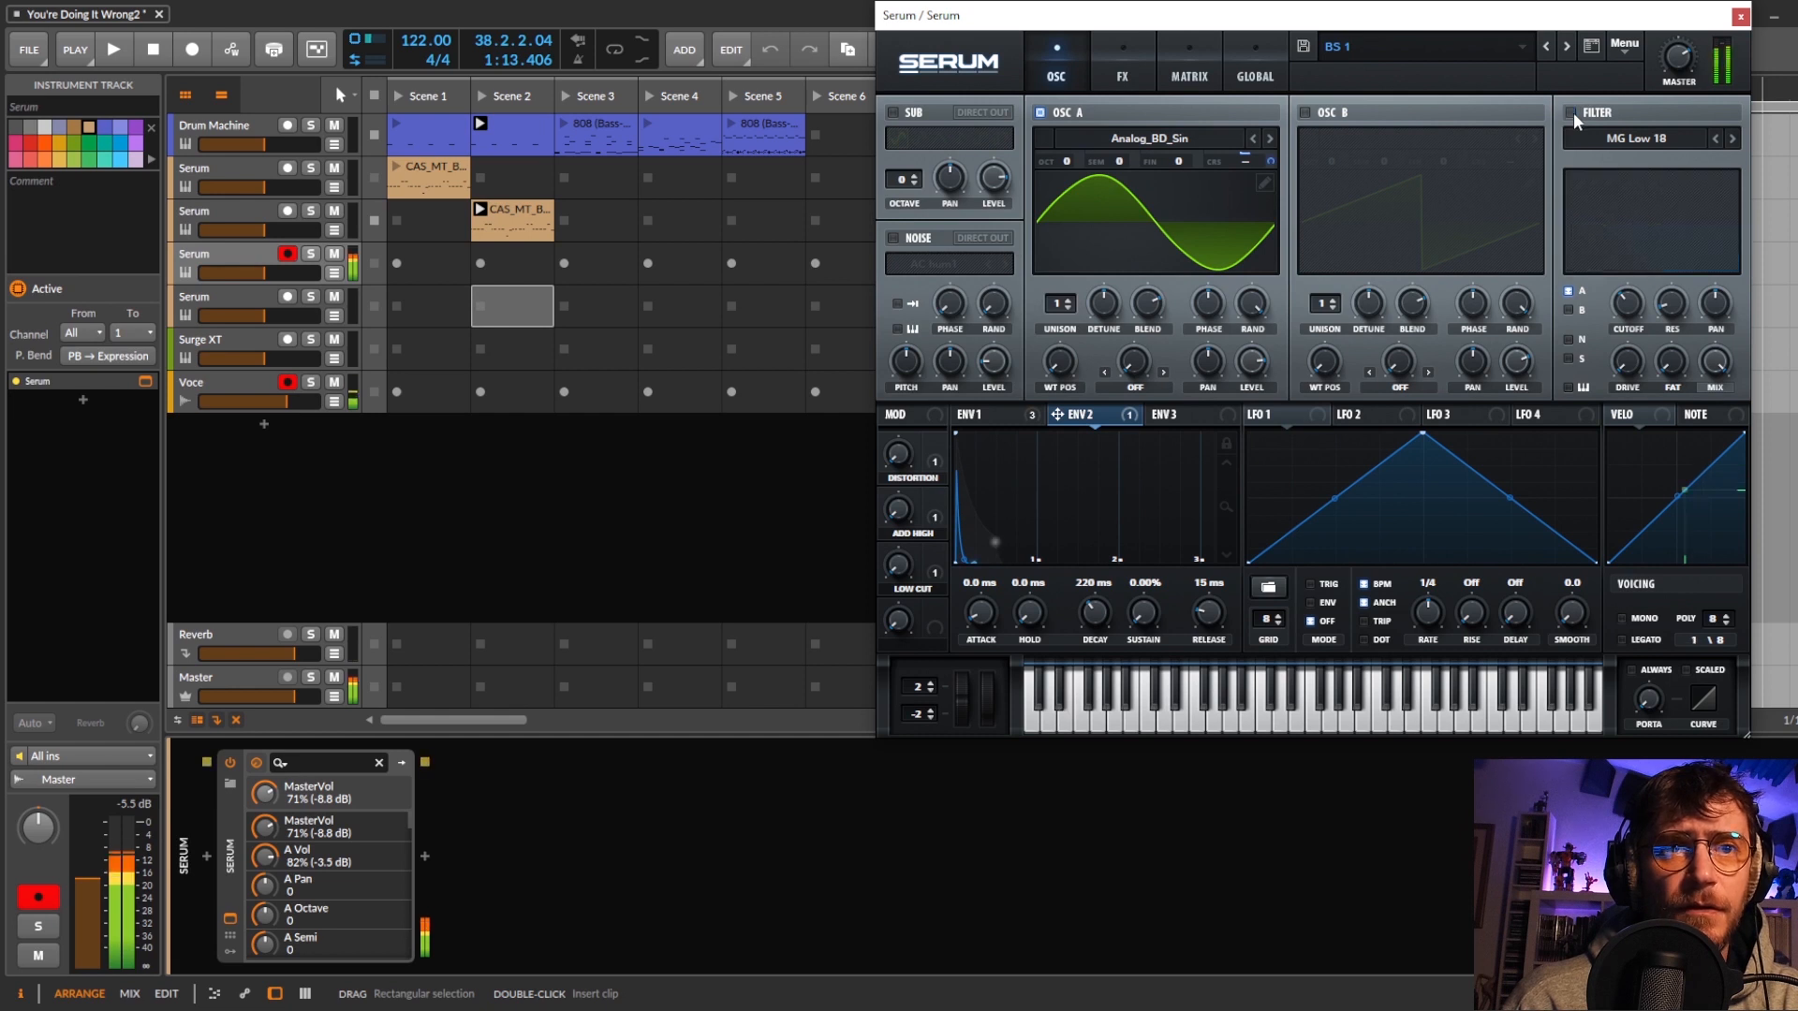
pyautogui.click(1571, 113)
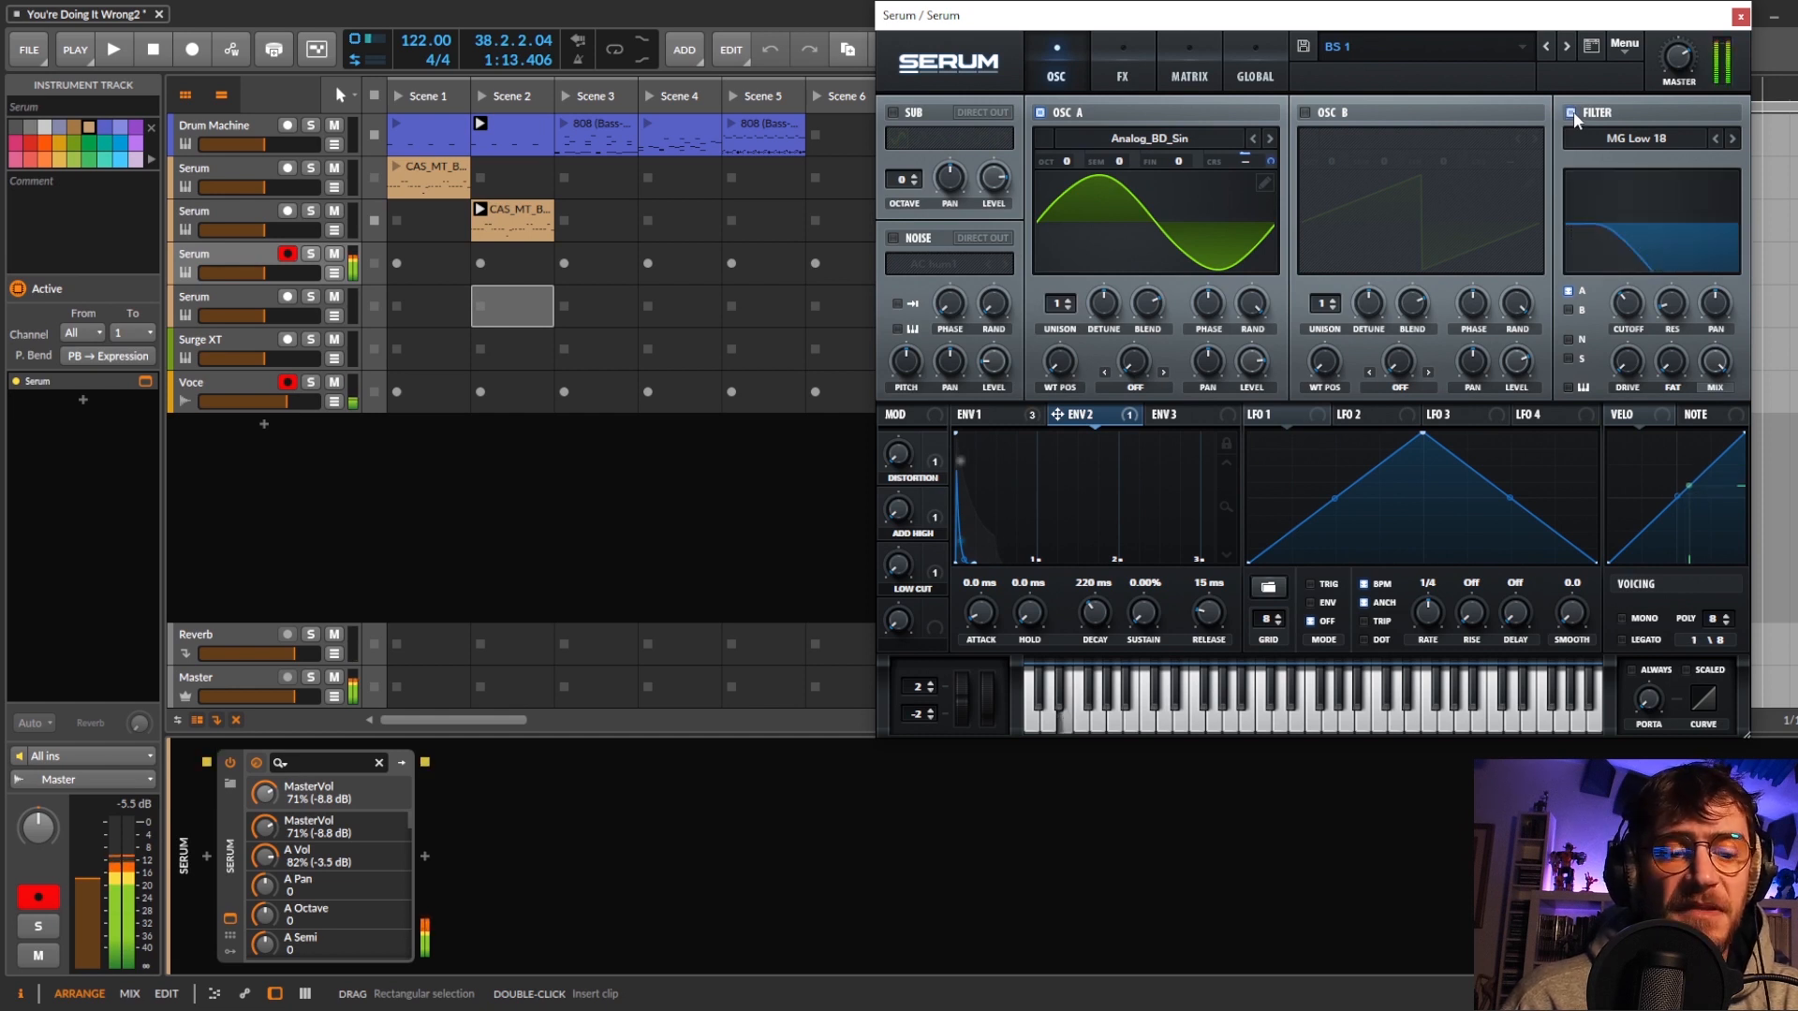
pyautogui.click(1571, 112)
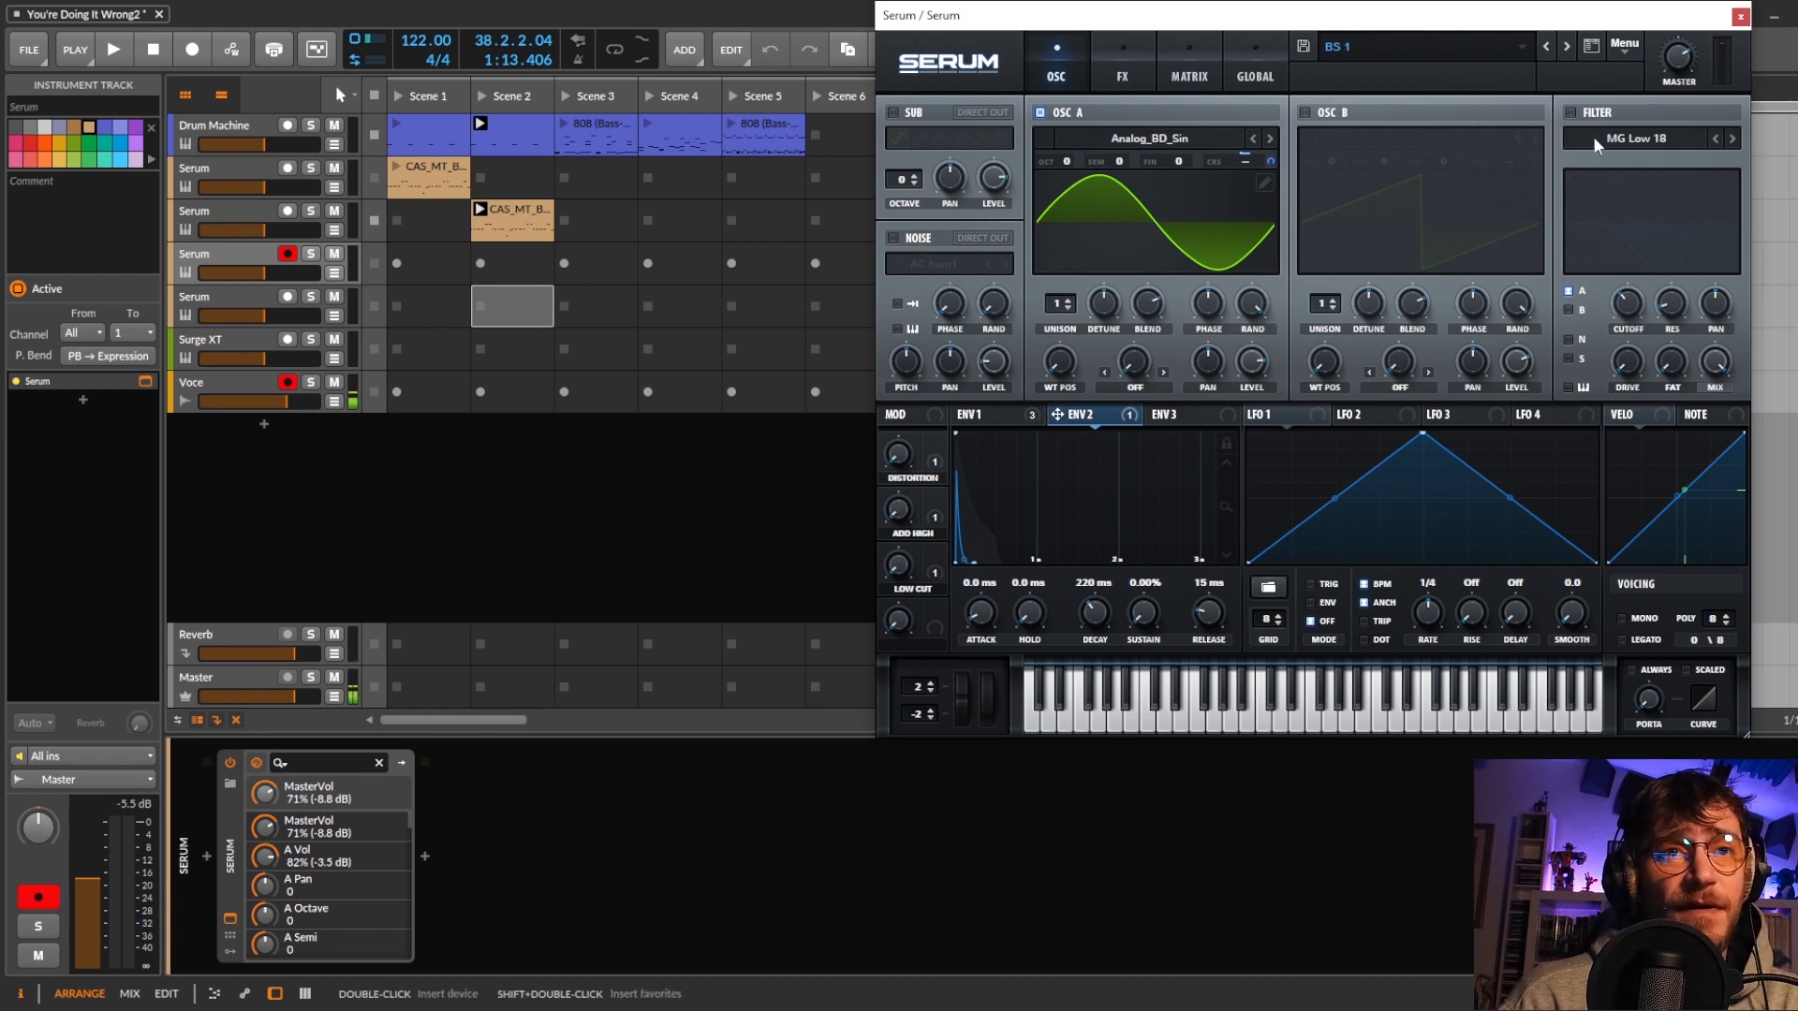
pyautogui.click(1571, 113)
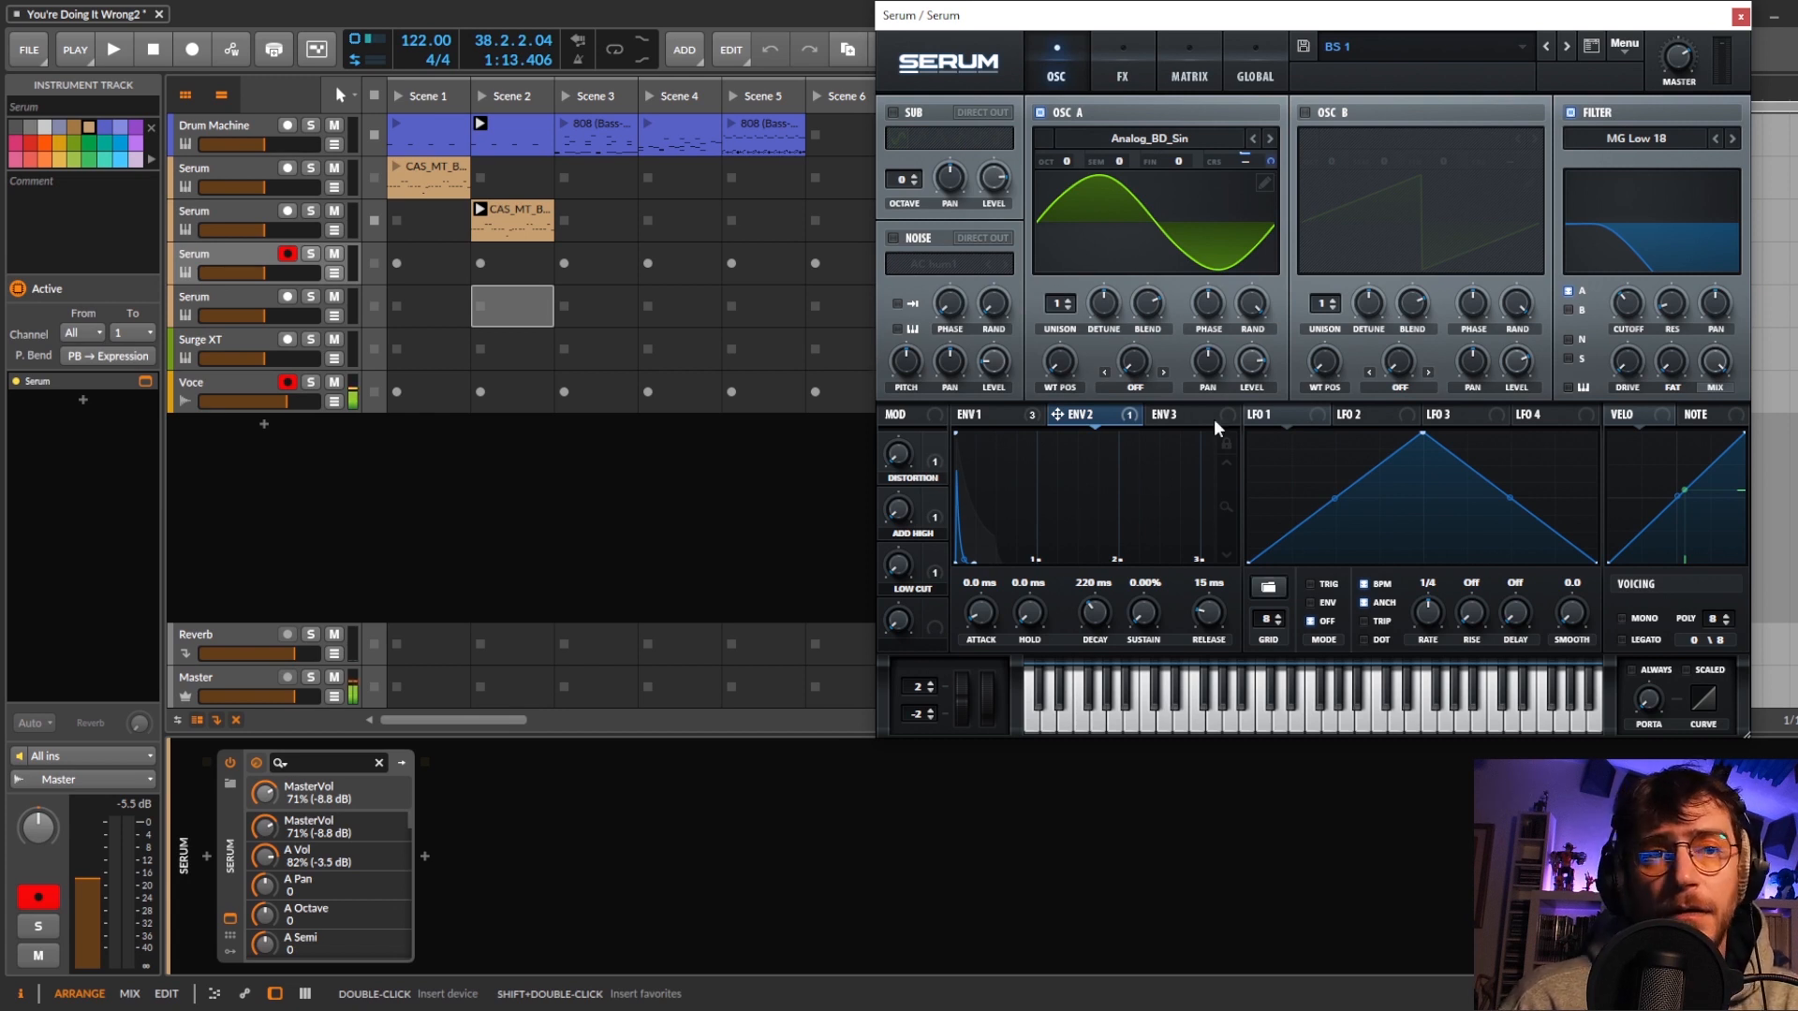
# Review the BS 1 patch's effects rack from Distortion to Chorus, checking its oscillator page in between.
pyautogui.click(1133, 78)
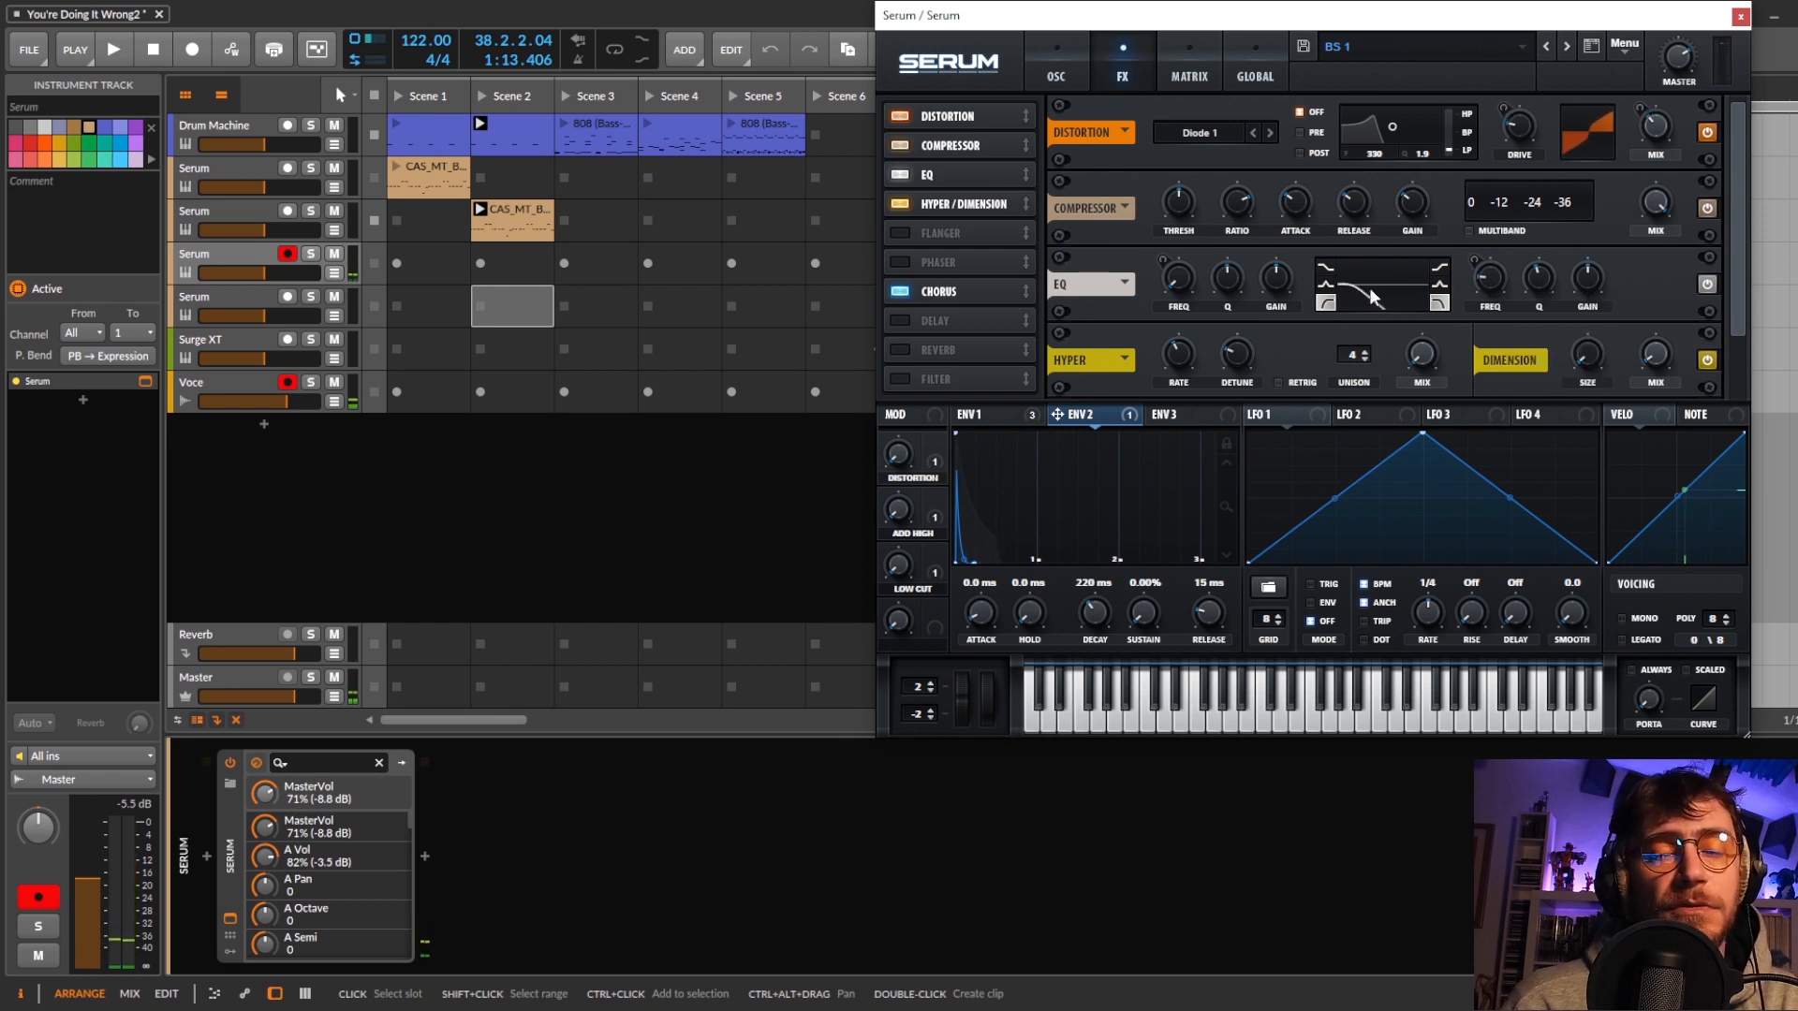
pyautogui.moveTo(1369, 289); pyautogui.dragTo(1381, 284)
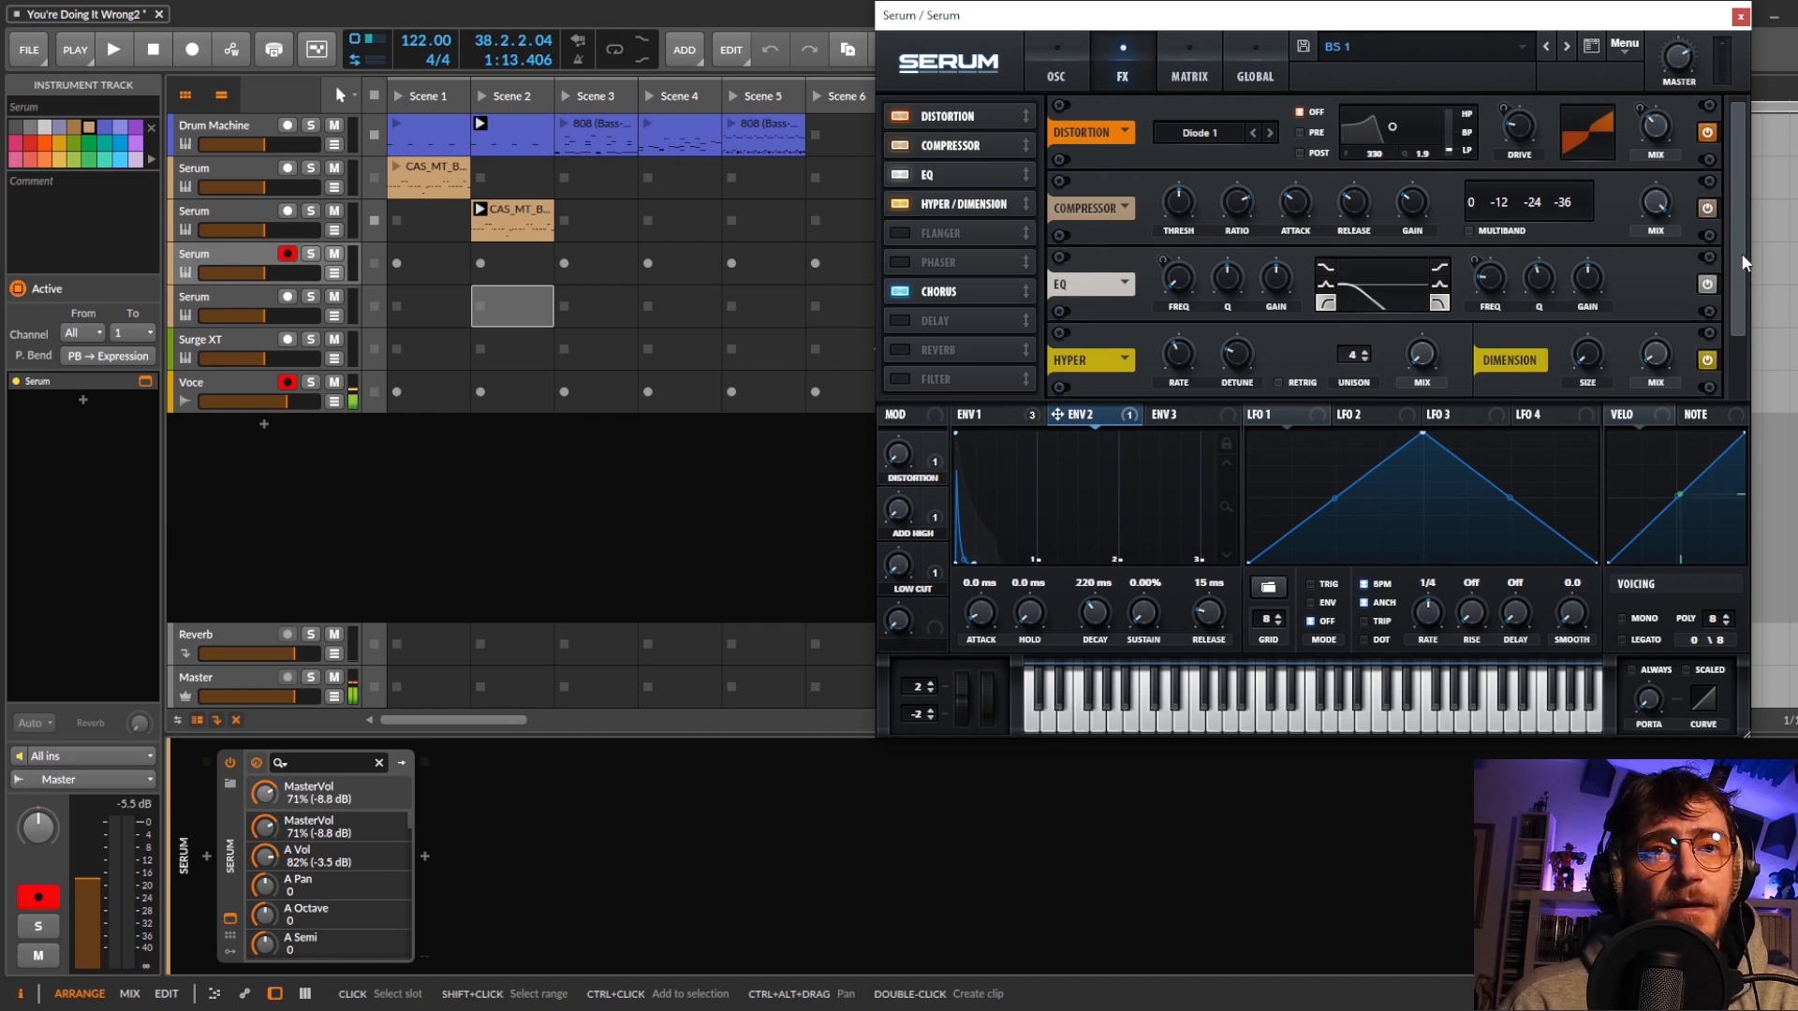
pyautogui.moveTo(1740, 253); pyautogui.dragTo(1732, 322)
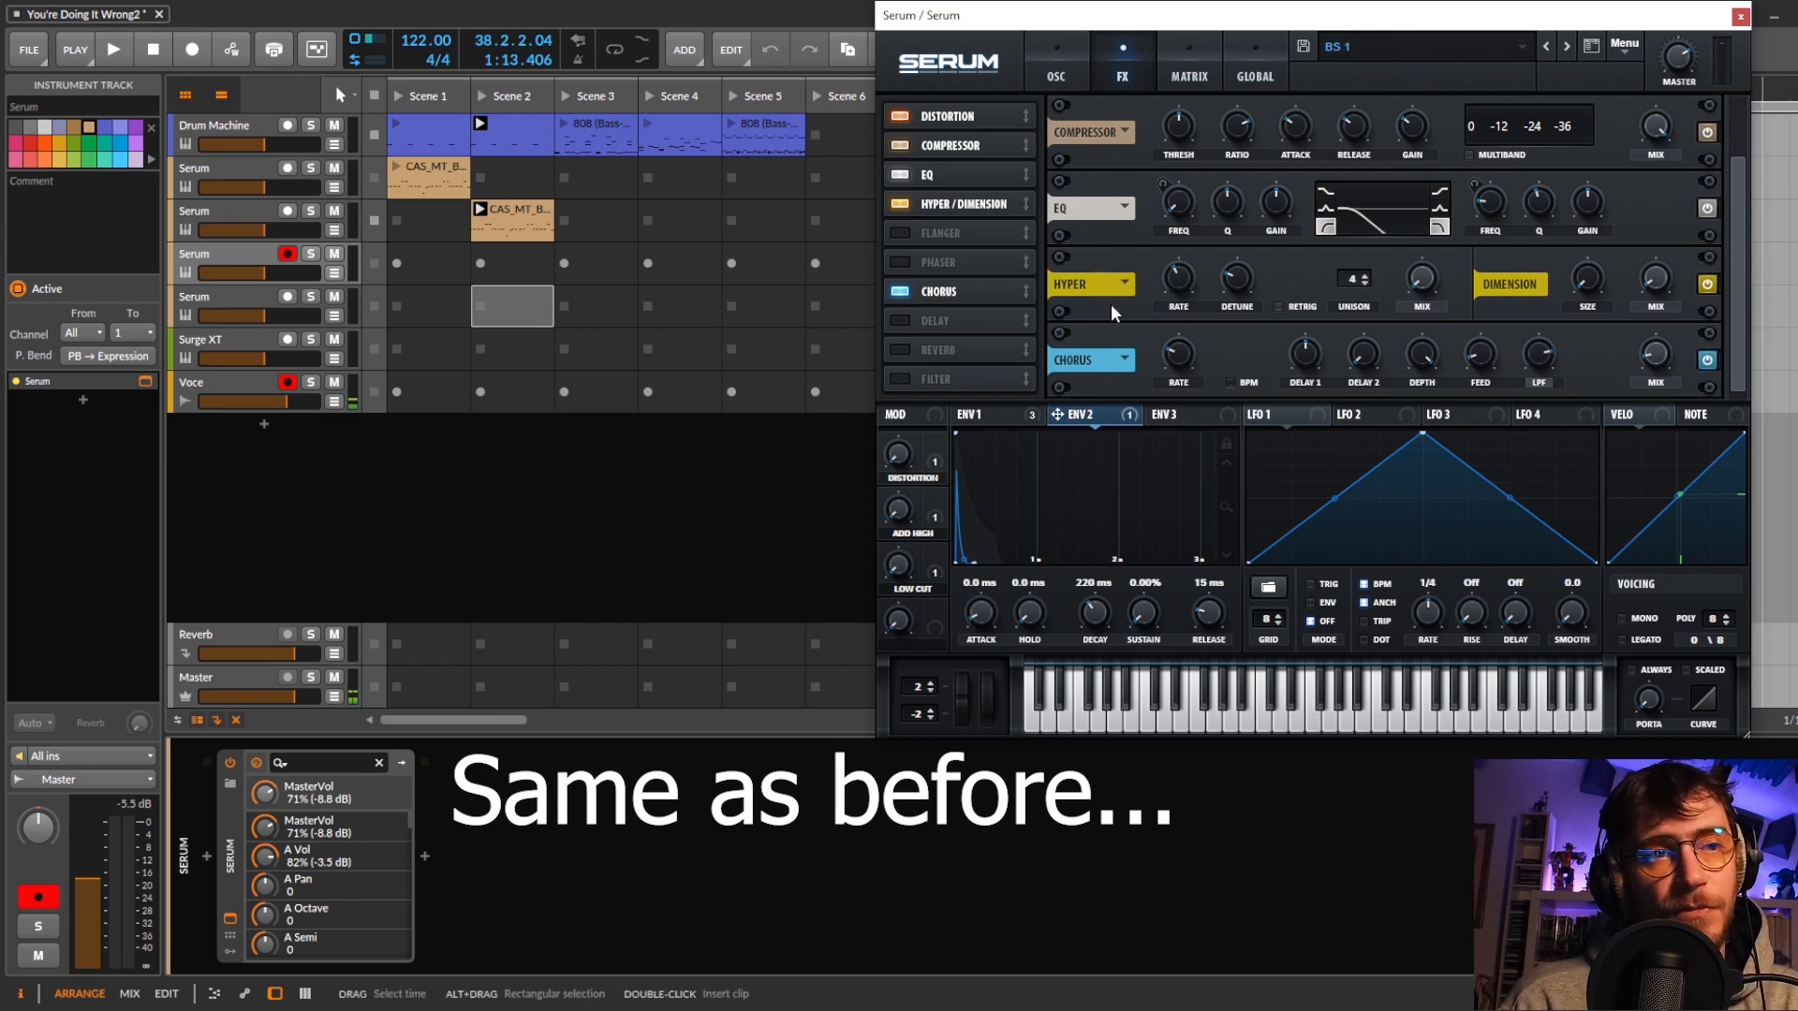
pyautogui.click(1071, 66)
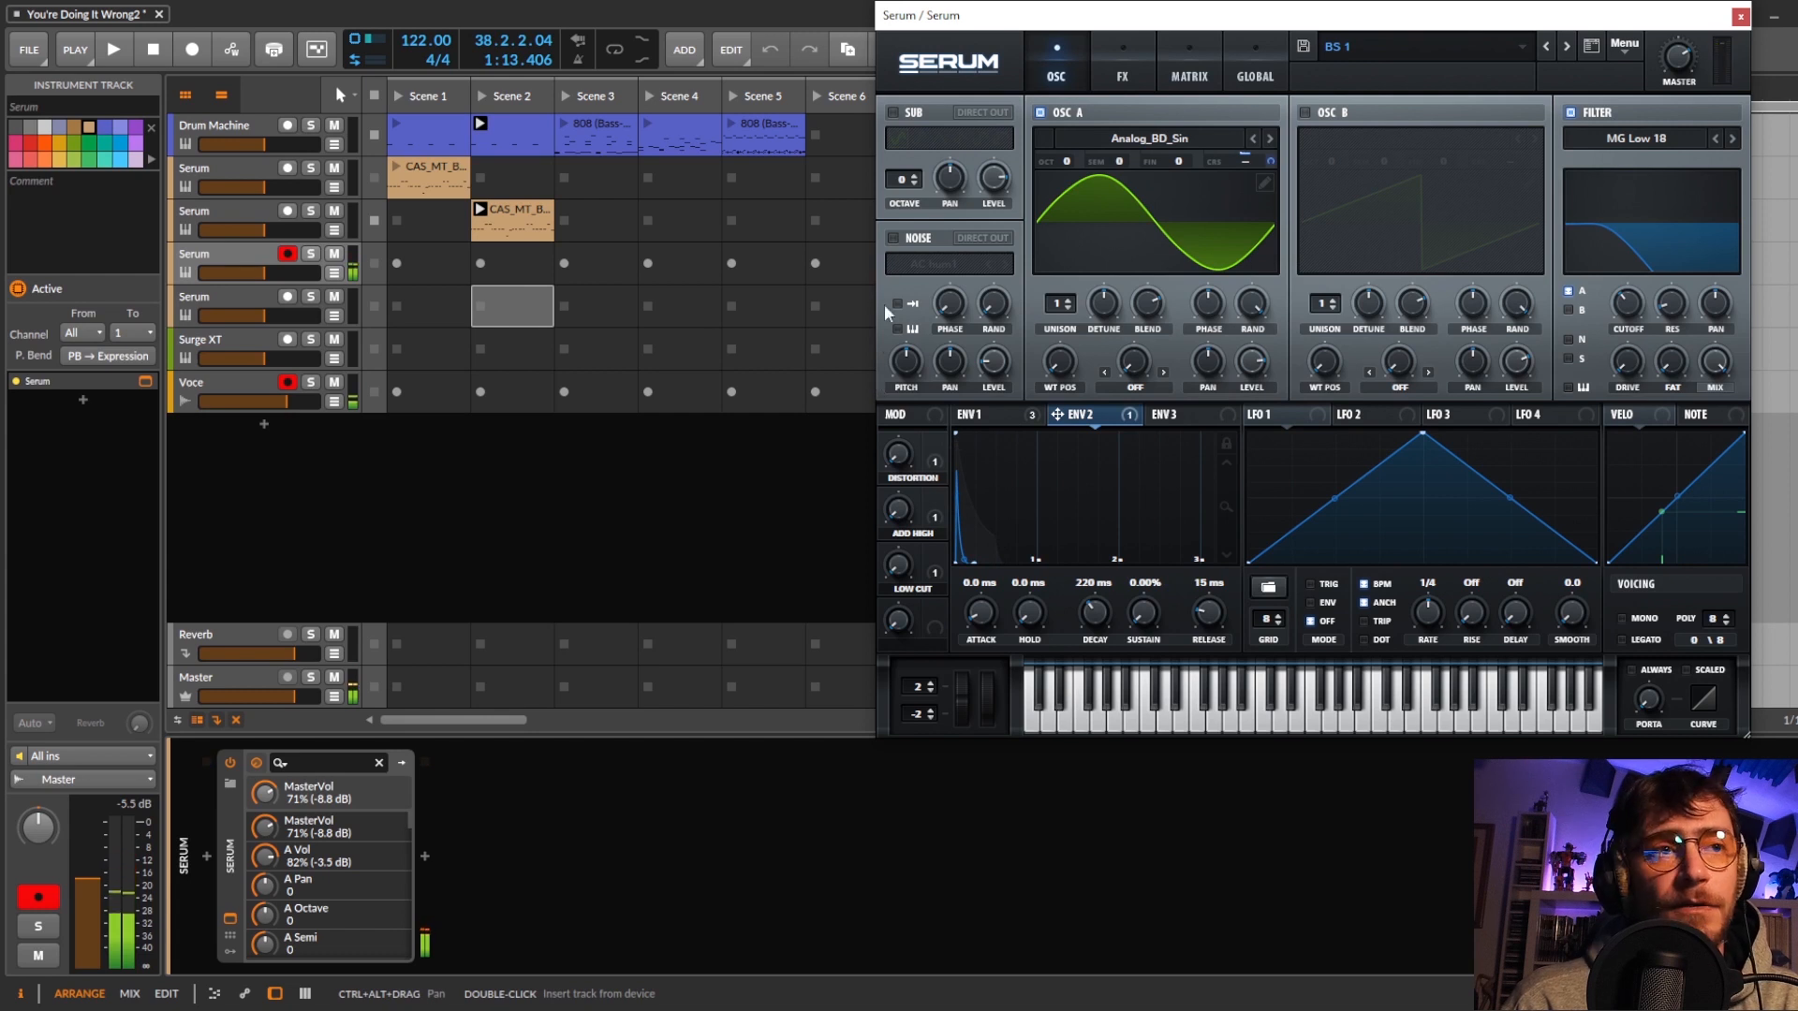
pyautogui.click(1138, 69)
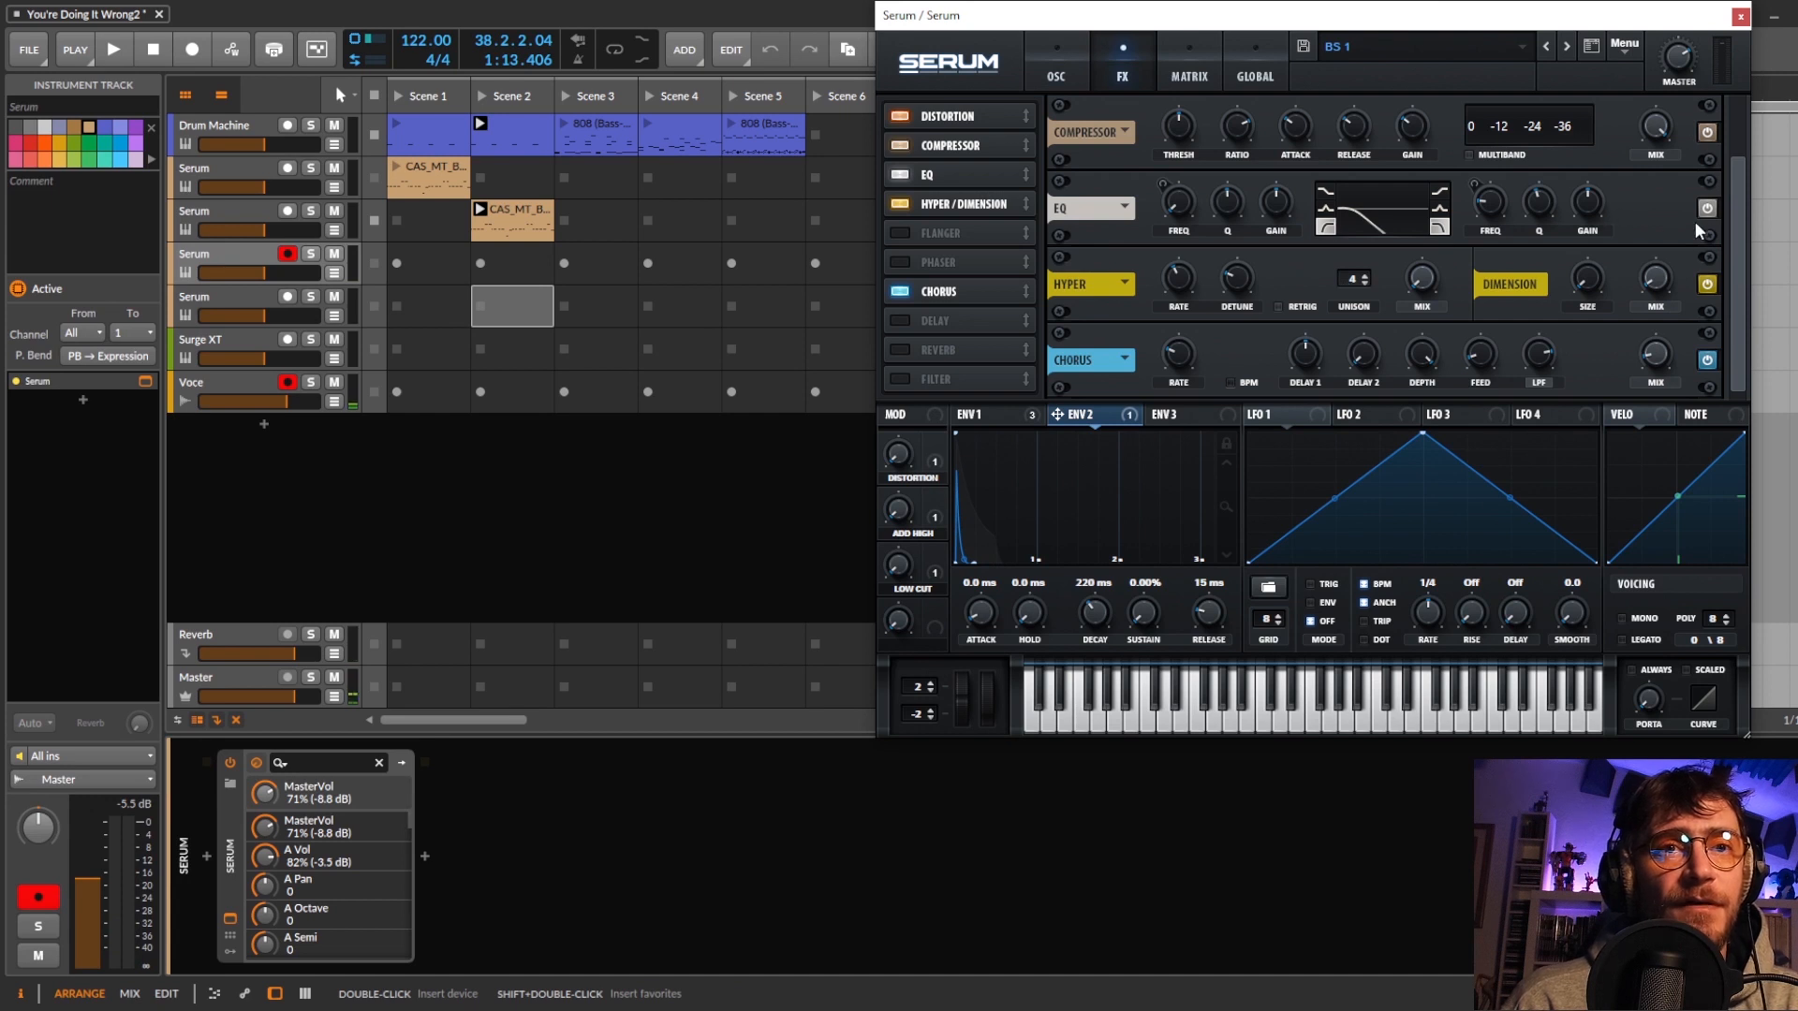
pyautogui.moveTo(1744, 246); pyautogui.dragTo(1761, 144)
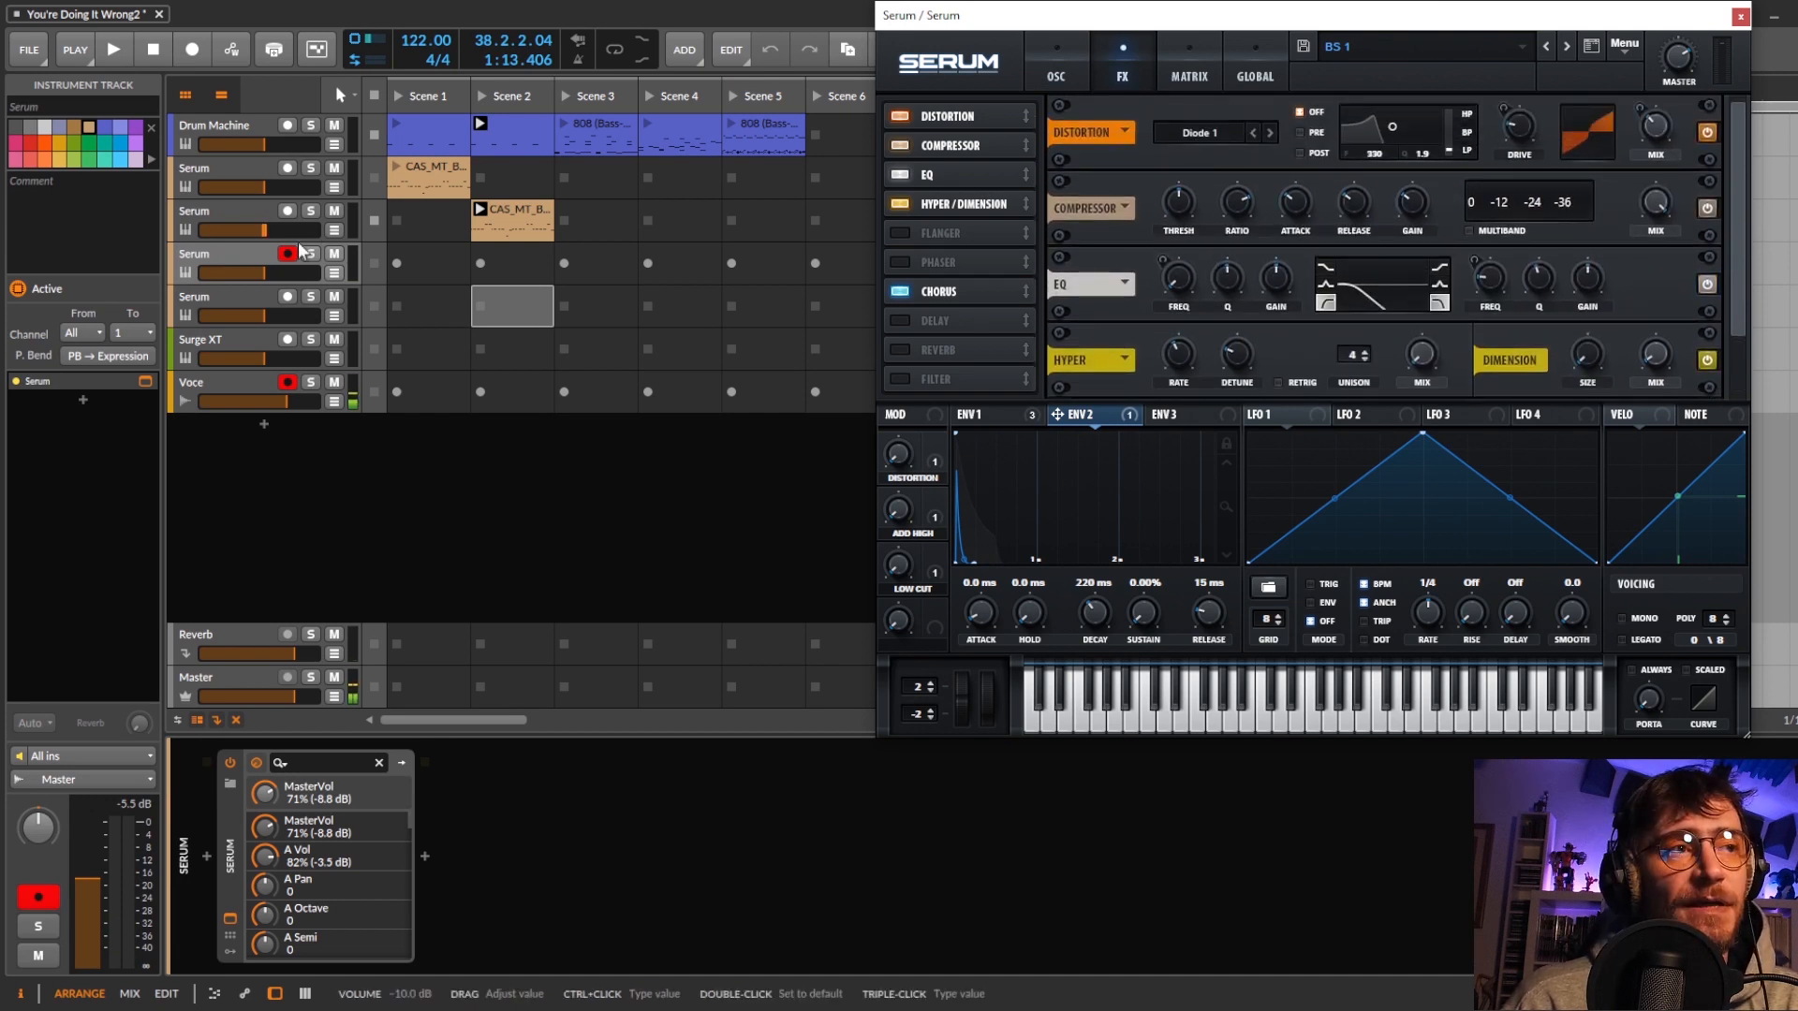
# Close the BS 1 patch, inspect Env 2 and the effects rack of the BS 1_Better patch, and close it.
pyautogui.click(1741, 18)
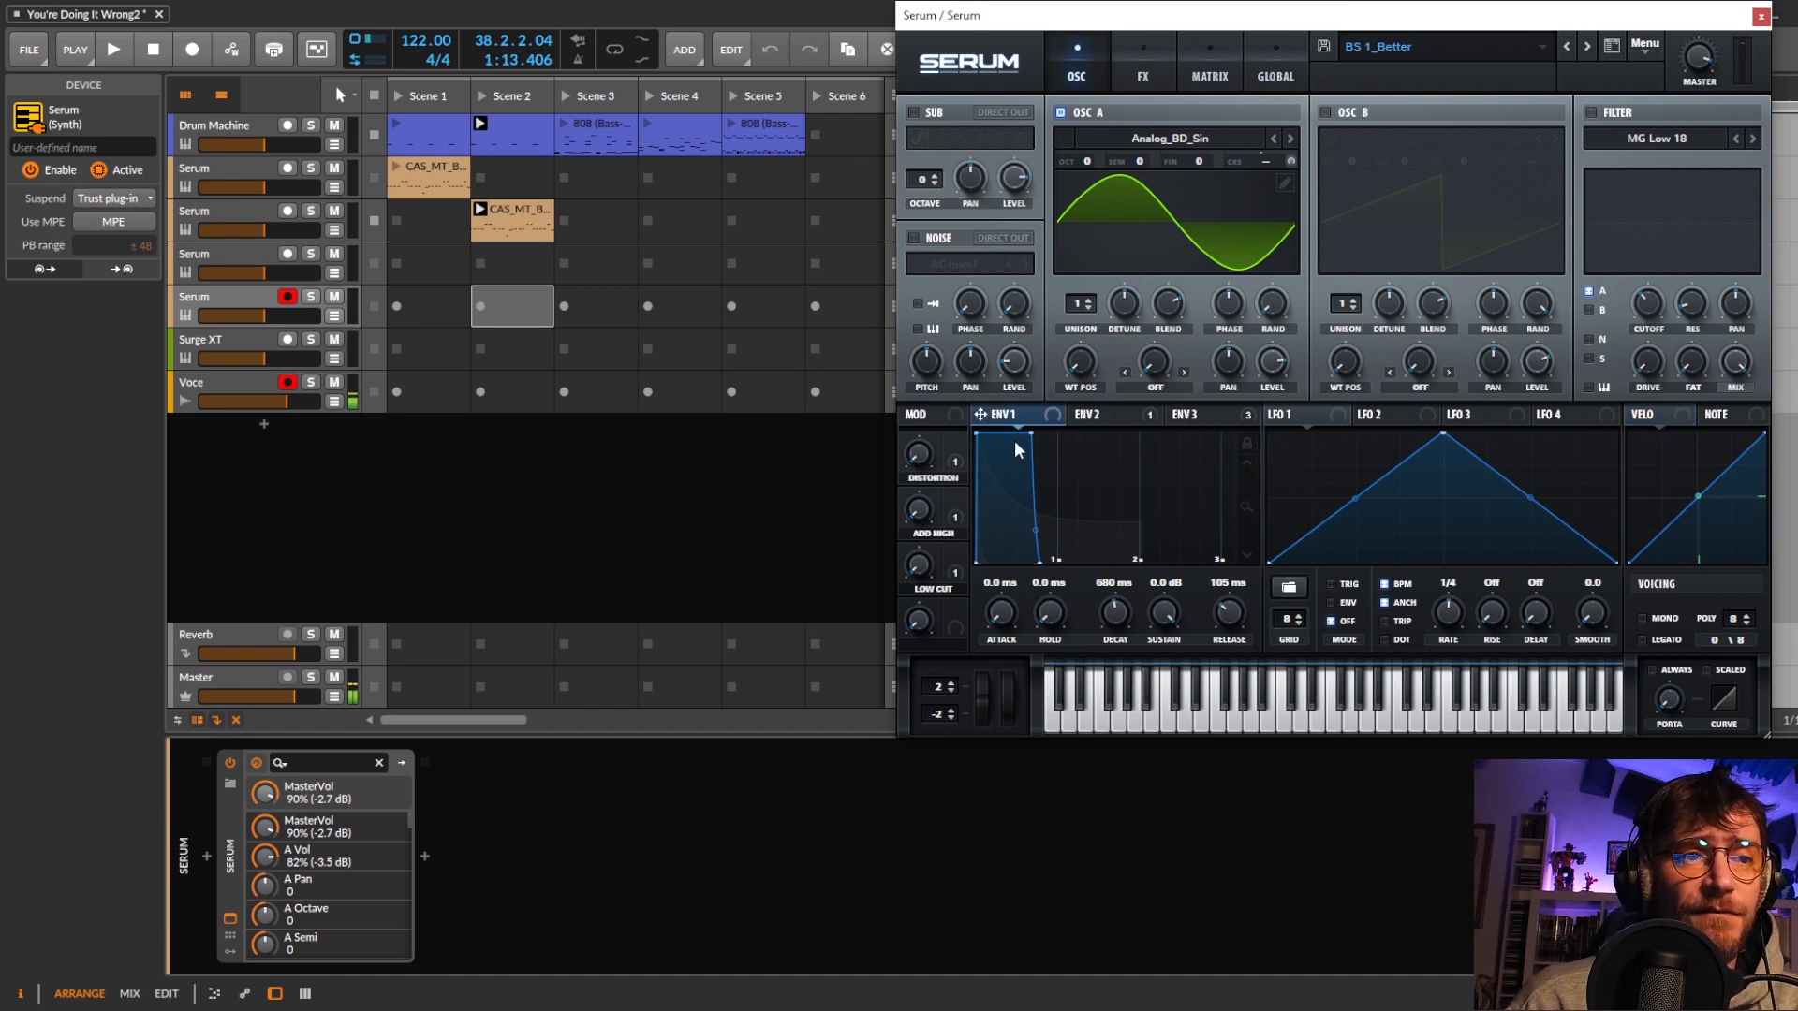
pyautogui.click(1092, 416)
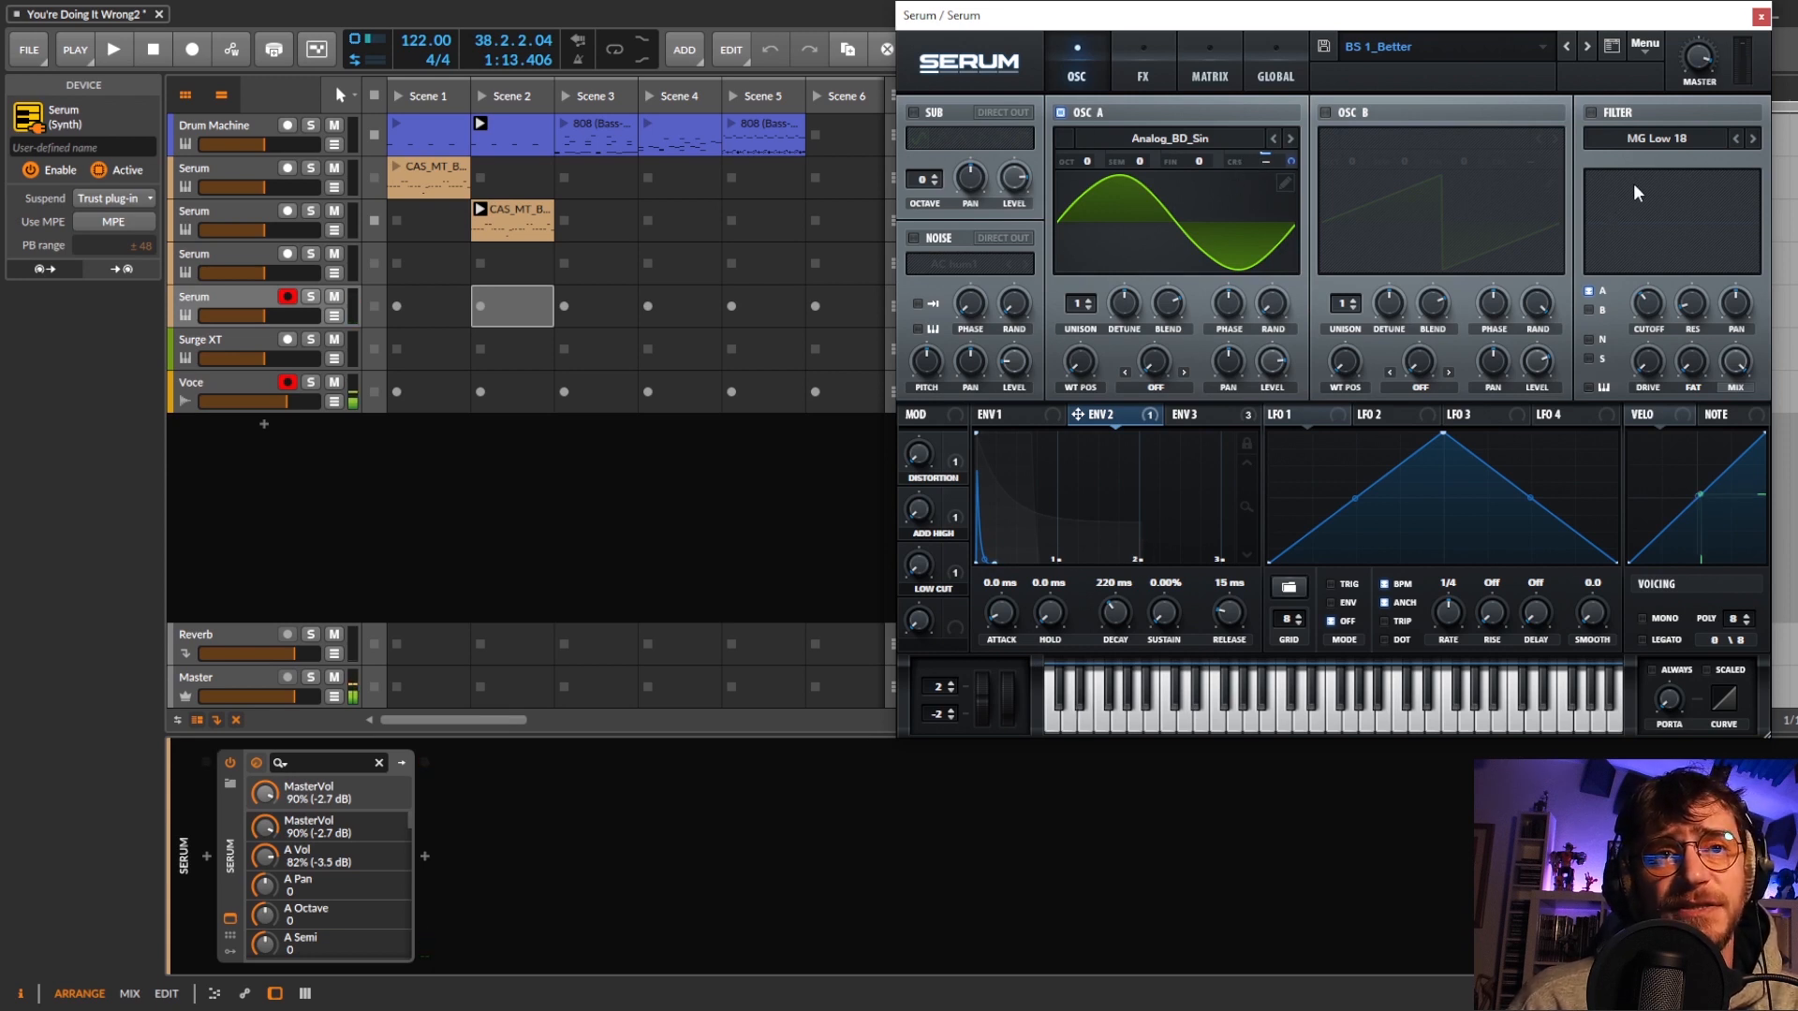
pyautogui.click(1143, 67)
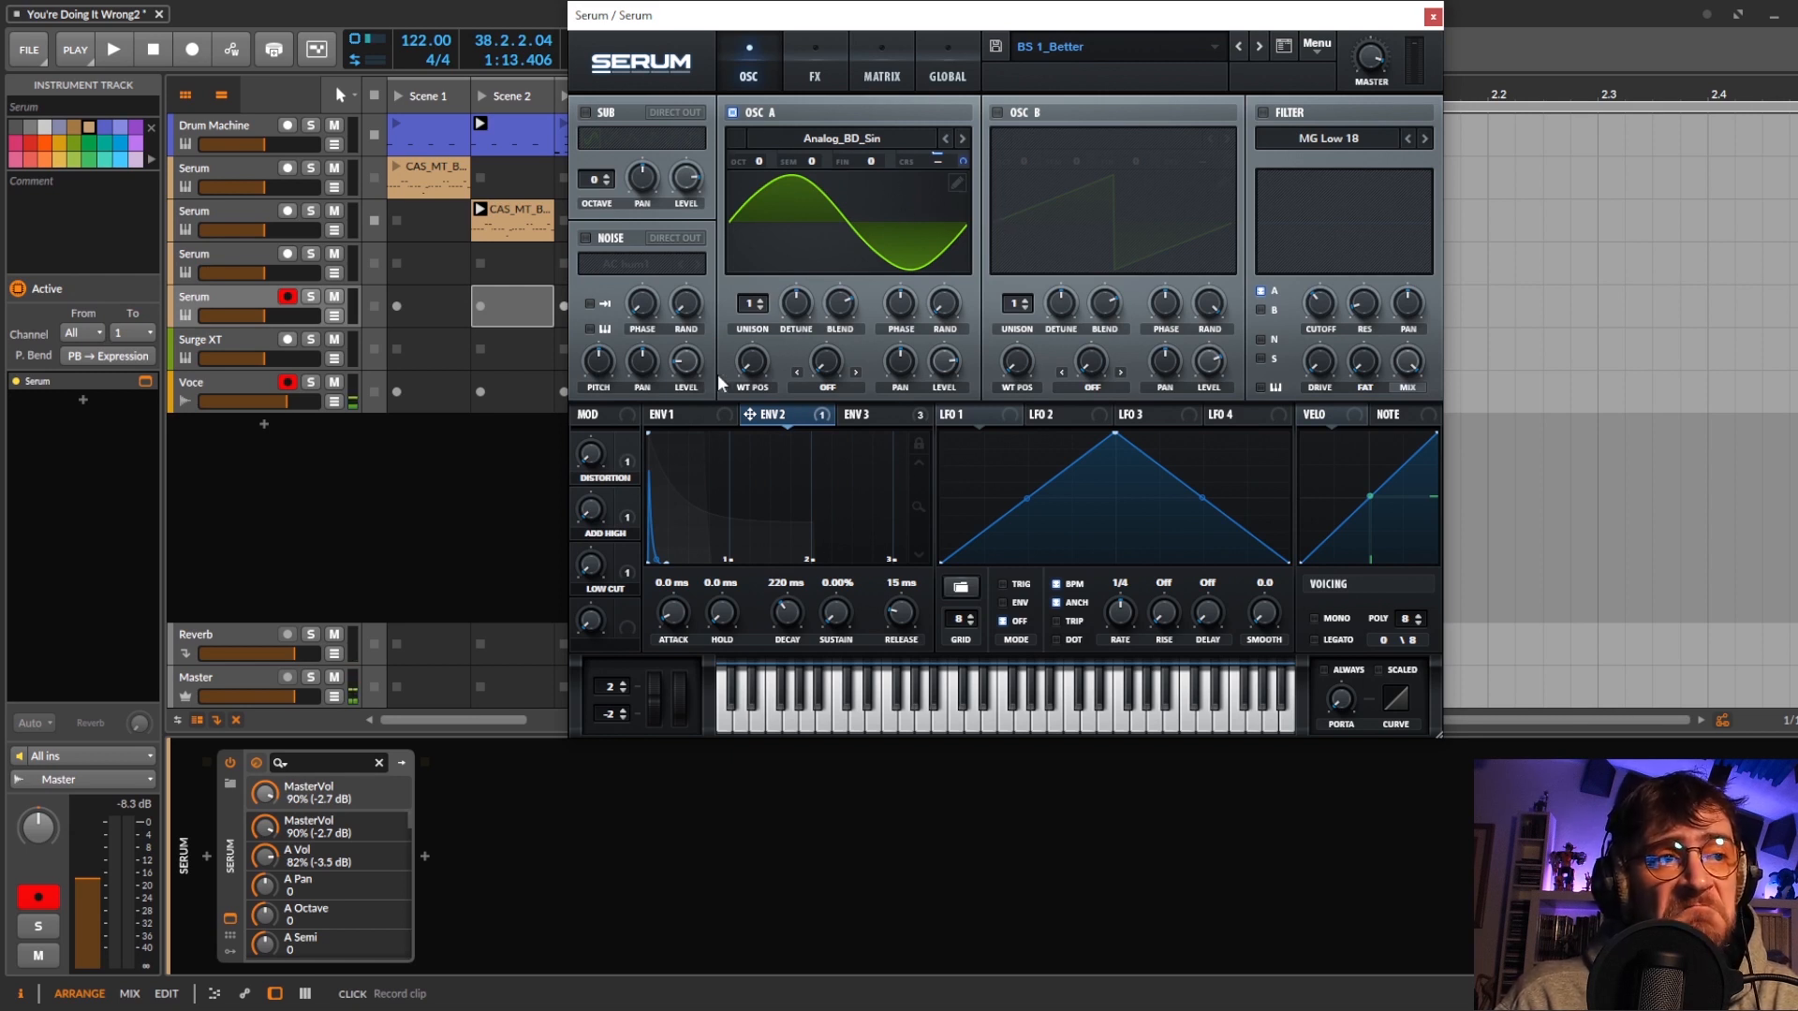
pyautogui.click(839, 72)
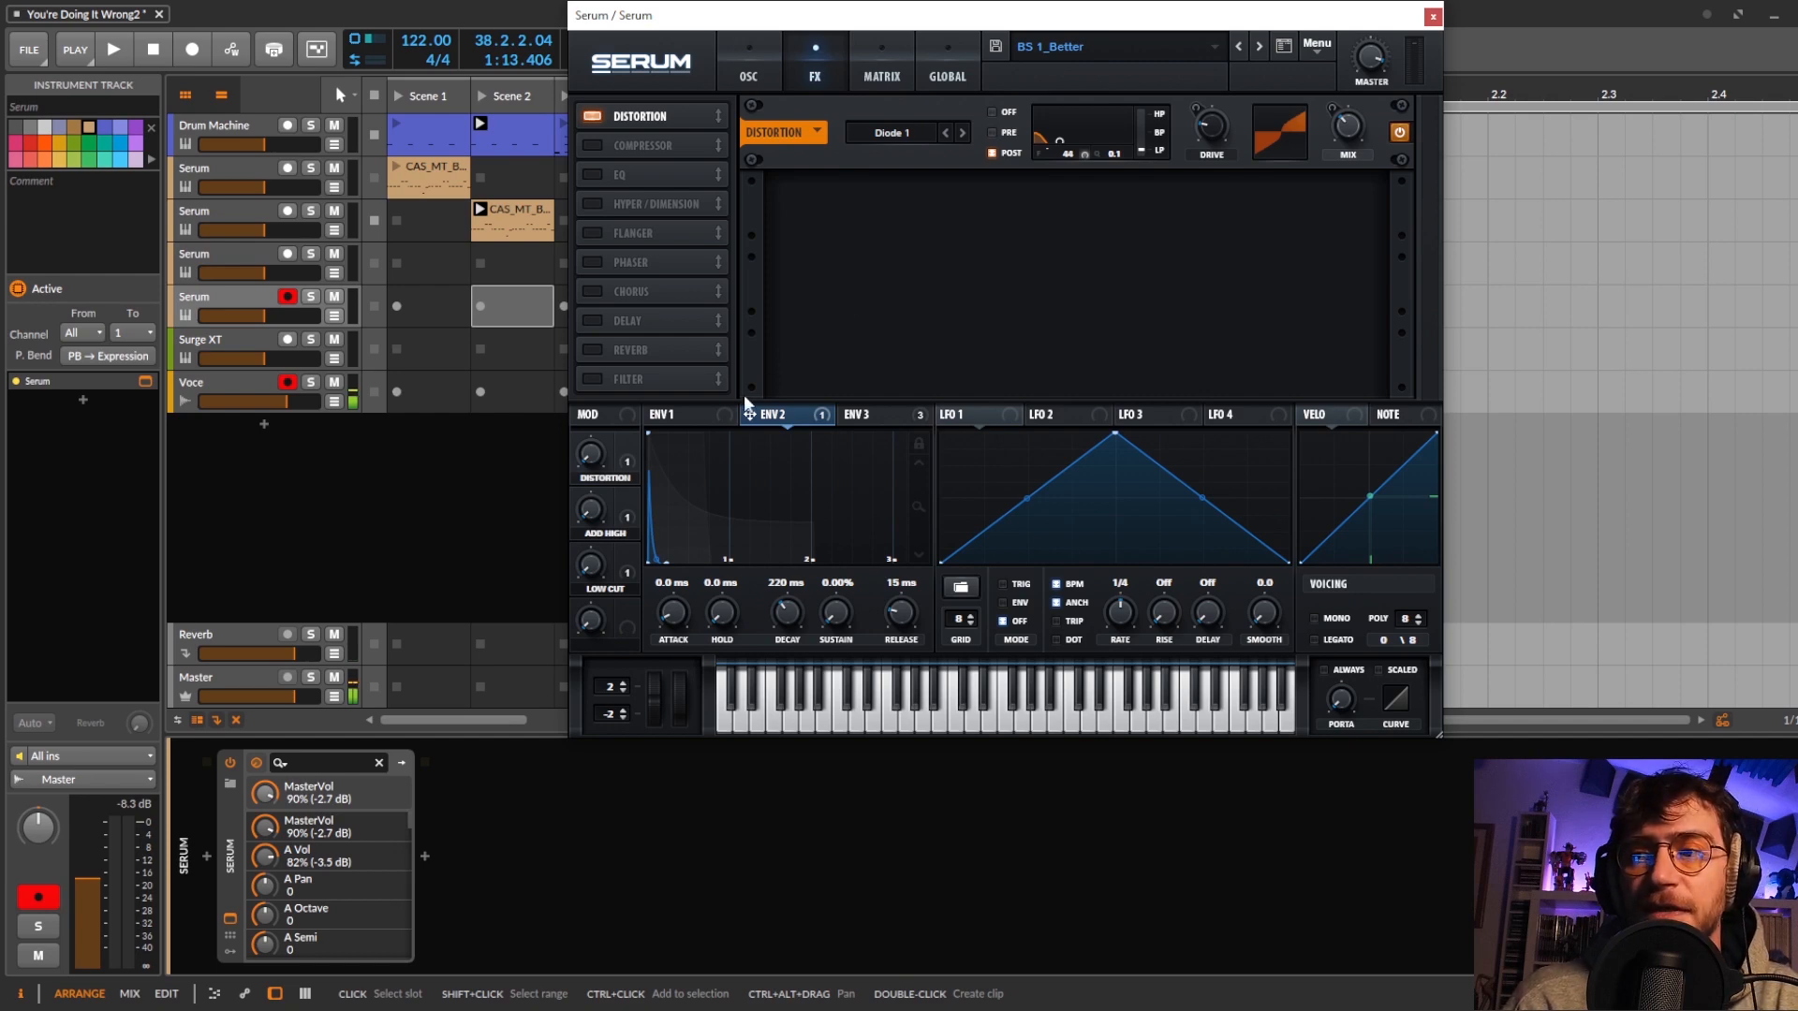
pyautogui.click(1432, 16)
# Switch to the Surge XT instrument and show the modulation targets of ENV 1 and the Filter EG.
pyautogui.moveTo(864, 41); pyautogui.dragTo(857, 24)
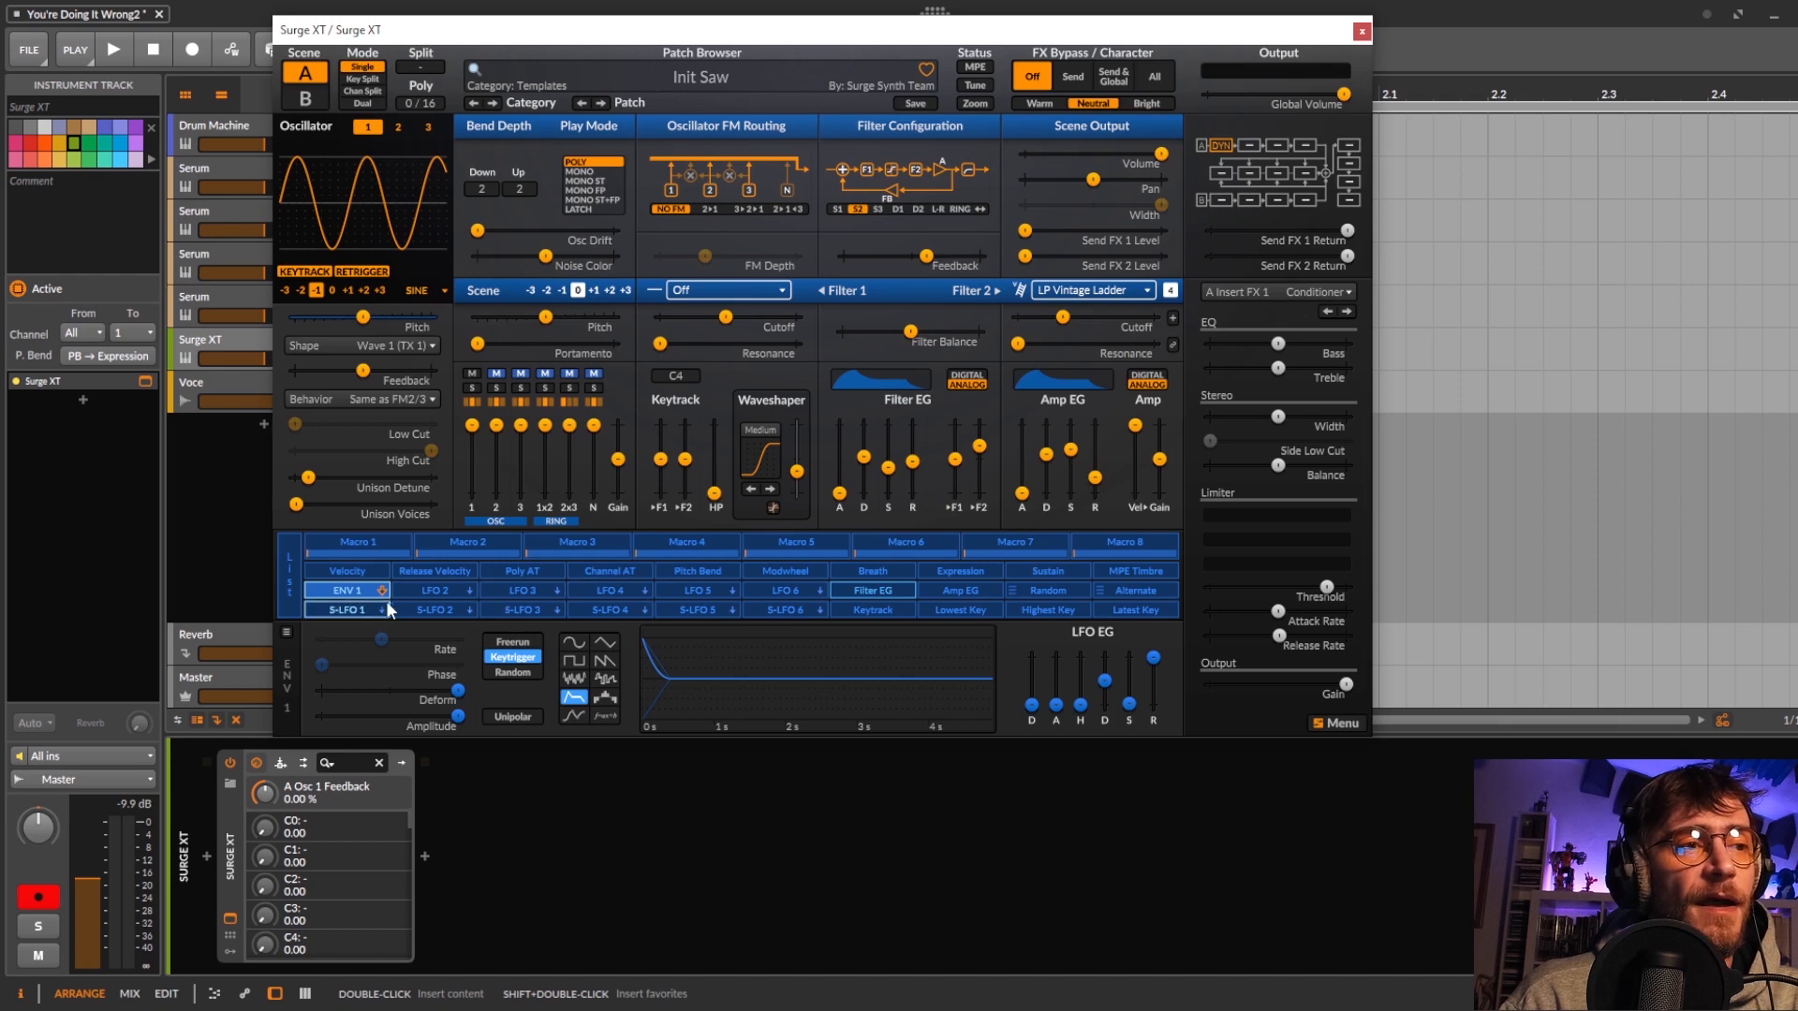
pyautogui.click(361, 593)
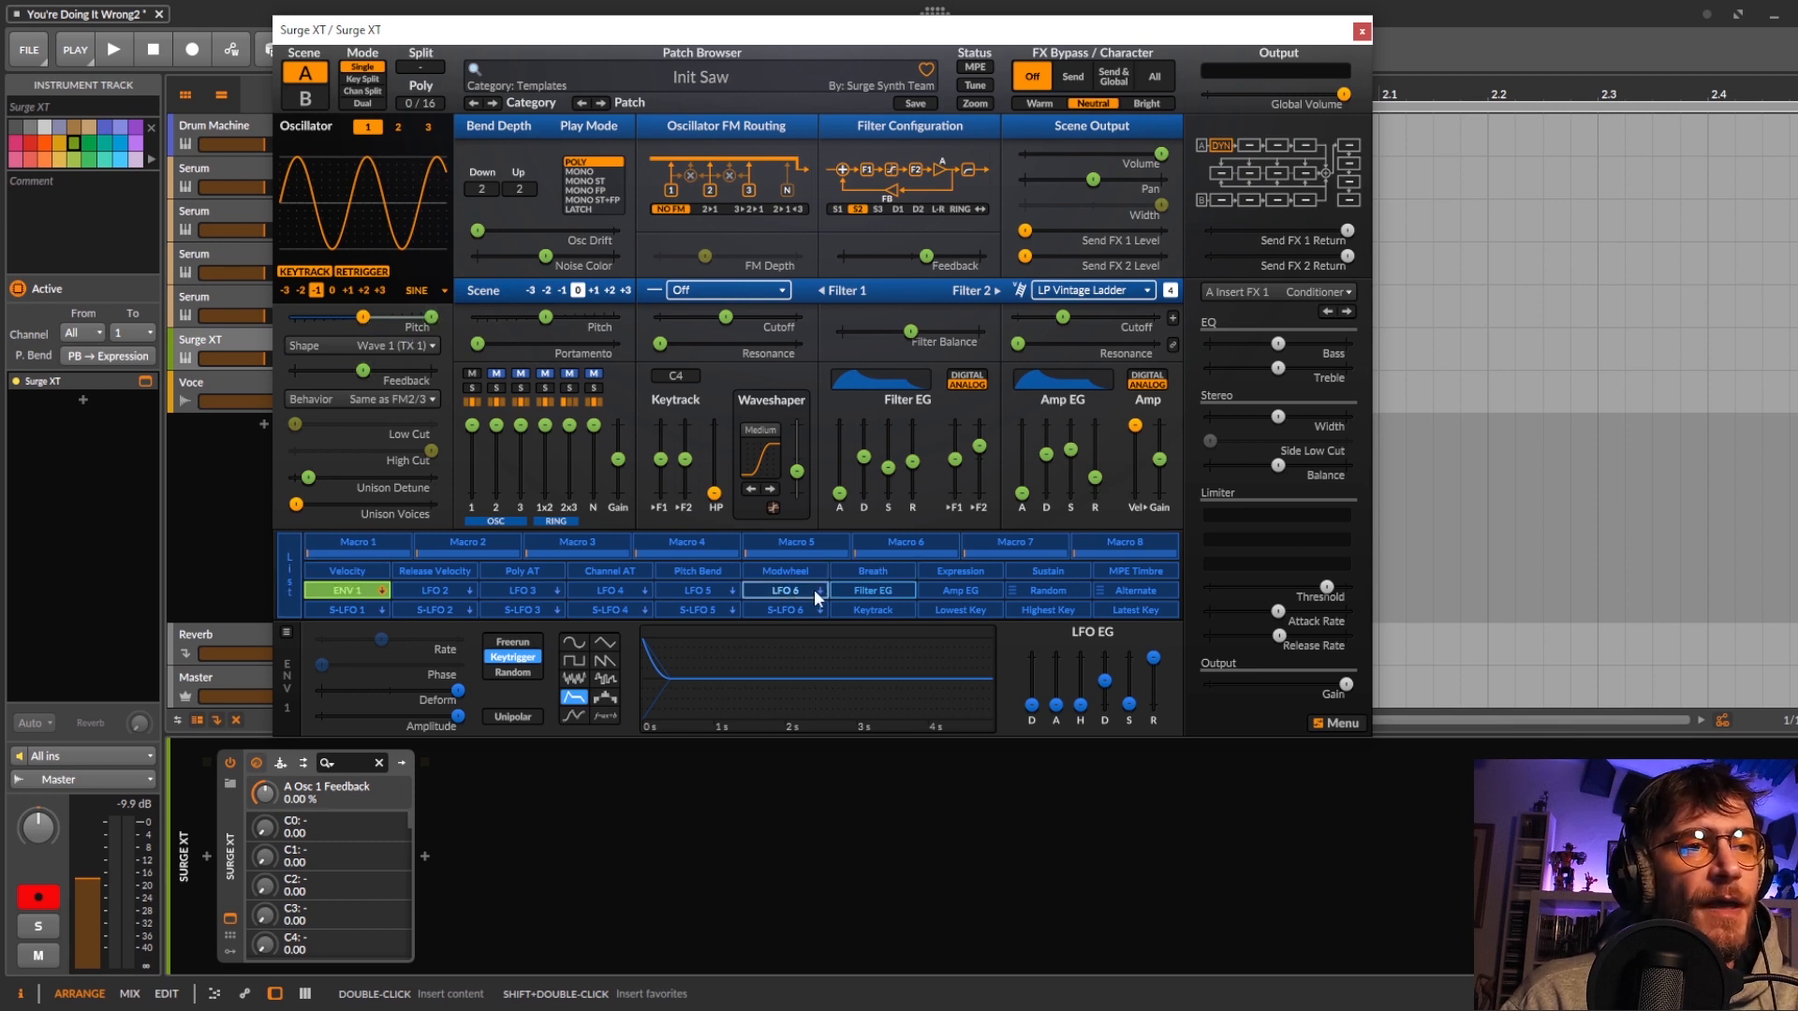
pyautogui.click(854, 592)
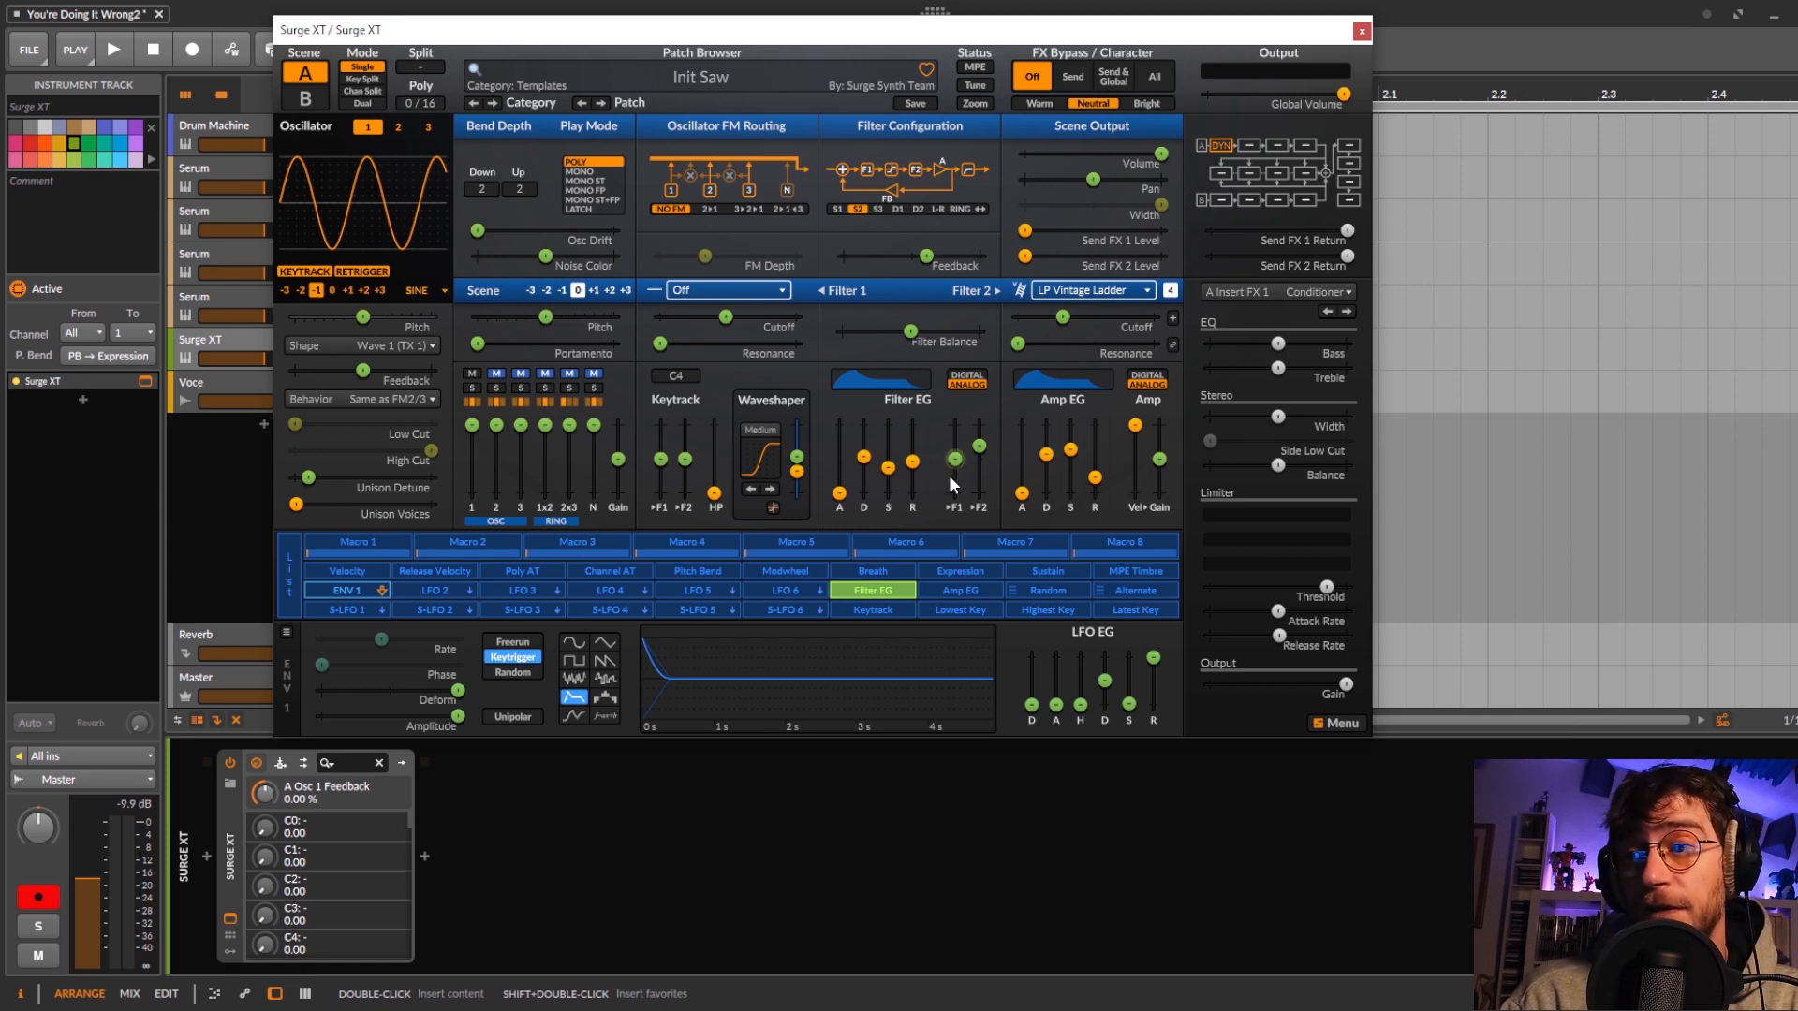
pyautogui.click(868, 590)
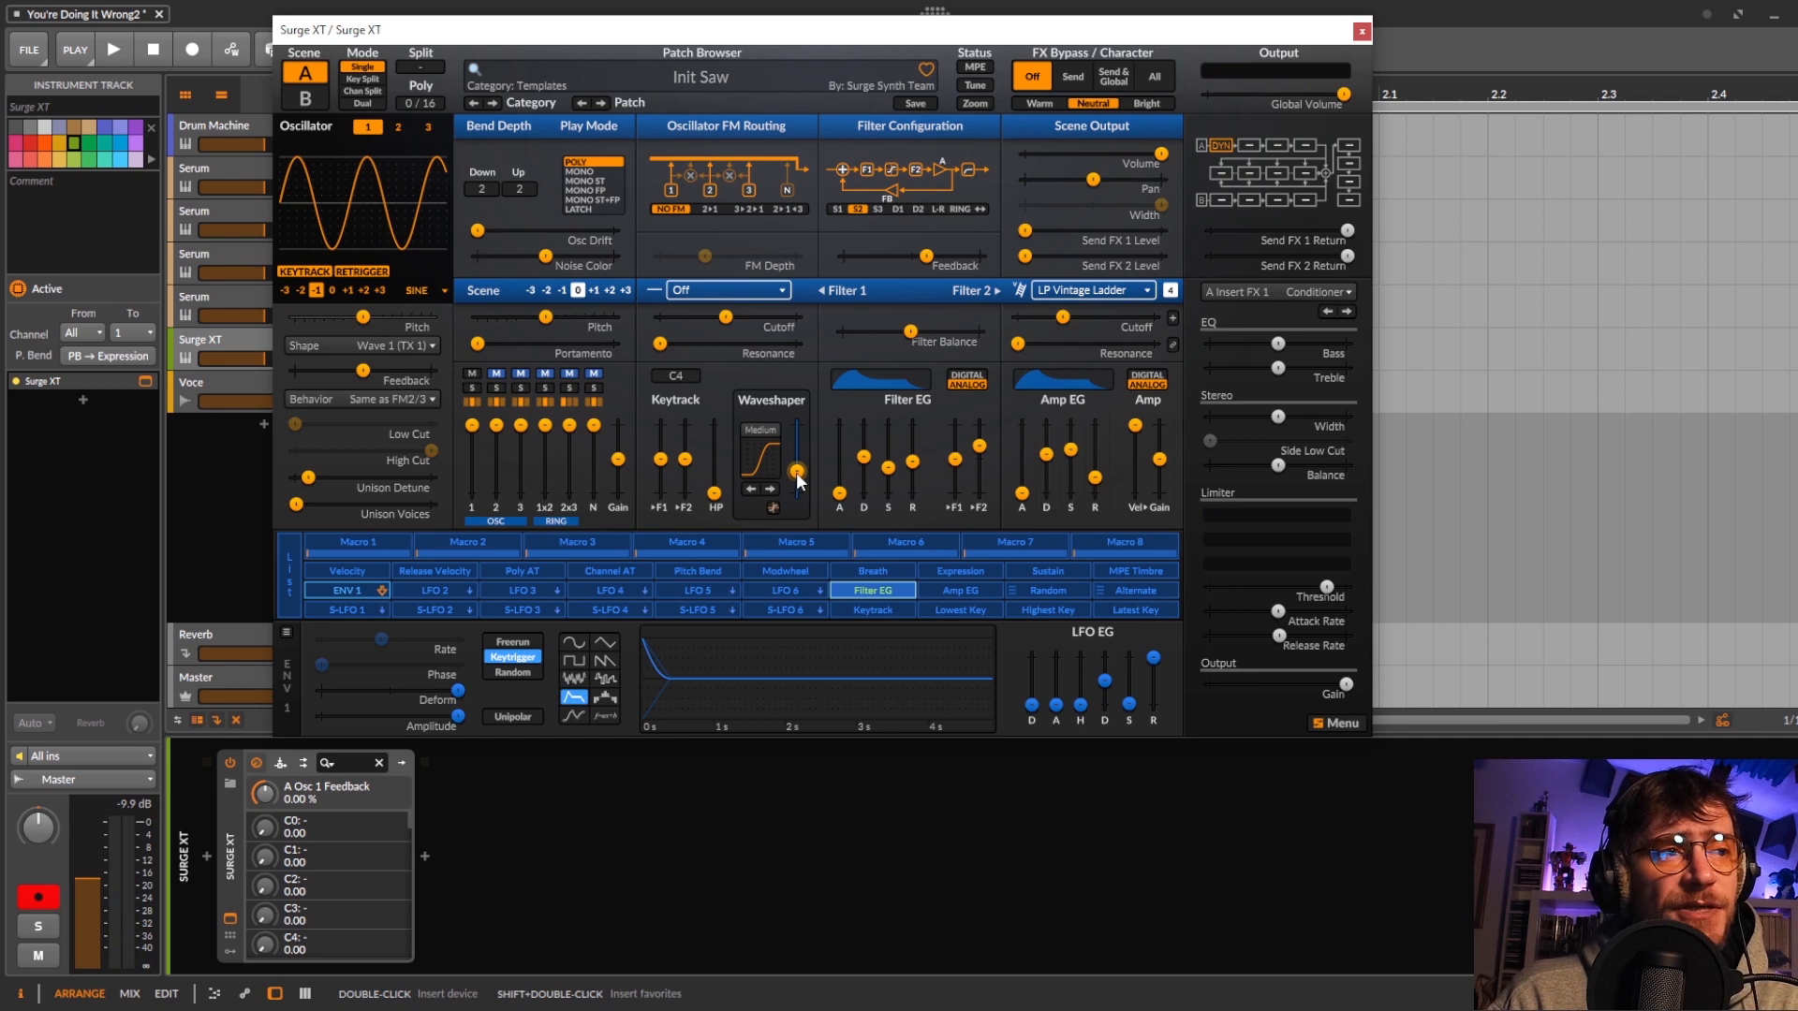
# Set scene A's waveshaper drive to about 4.11 dB and its filter feedback to about 78.57 %.
pyautogui.moveTo(798, 473); pyautogui.dragTo(799, 443)
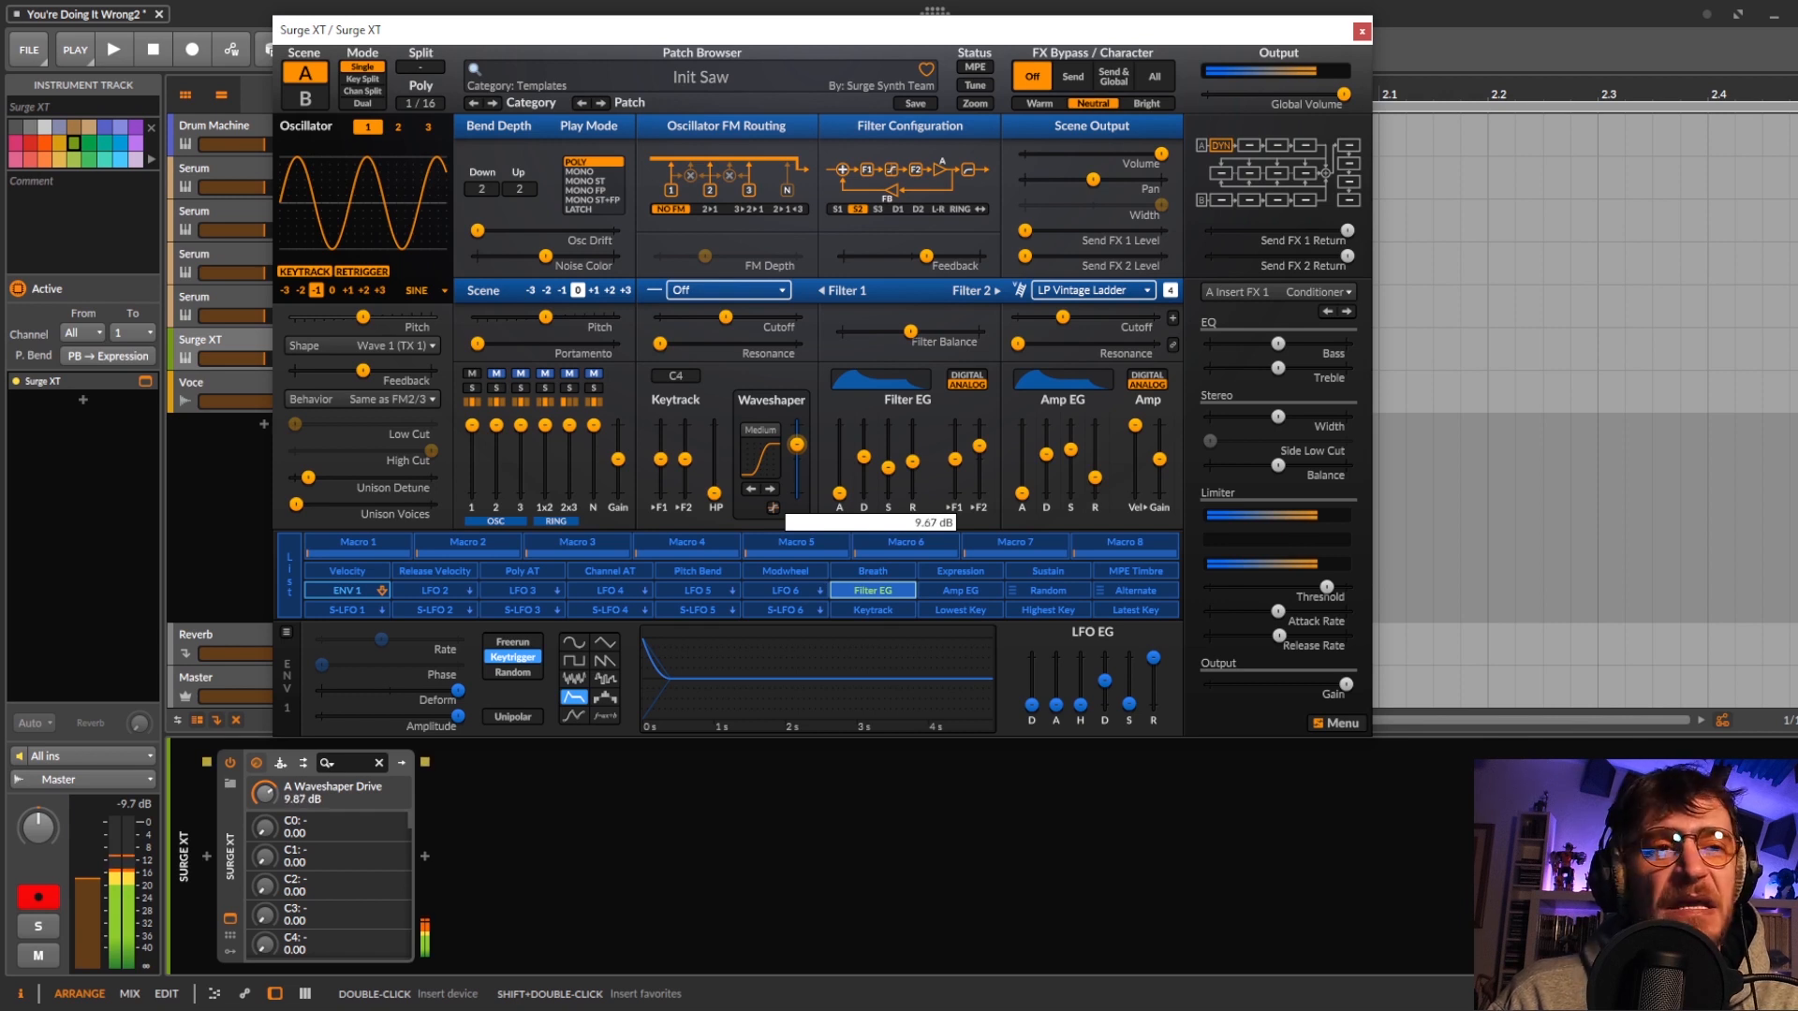
pyautogui.moveTo(797, 446); pyautogui.dragTo(797, 464)
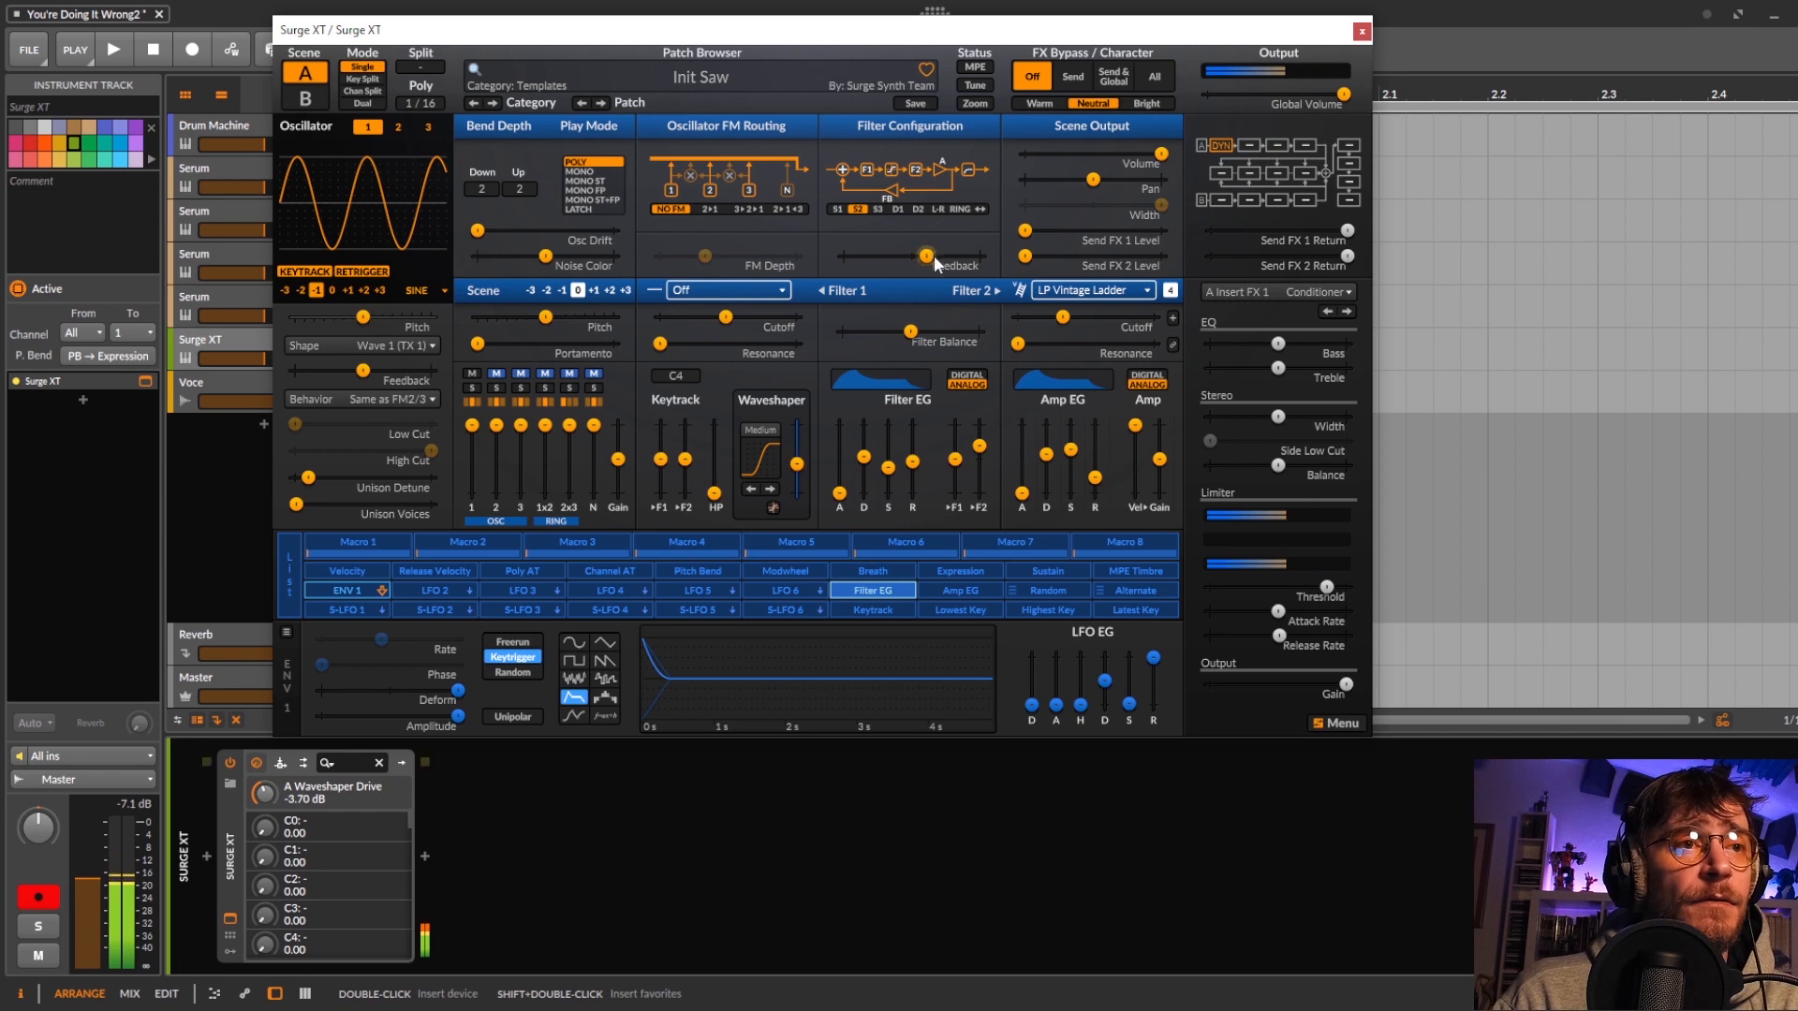
pyautogui.moveTo(936, 261)
pyautogui.mouseDown()
pyautogui.moveTo(988, 261)
pyautogui.moveTo(916, 262)
pyautogui.moveTo(959, 261)
pyautogui.mouseUp()
pyautogui.moveTo(791, 507); pyautogui.dragTo(797, 454)
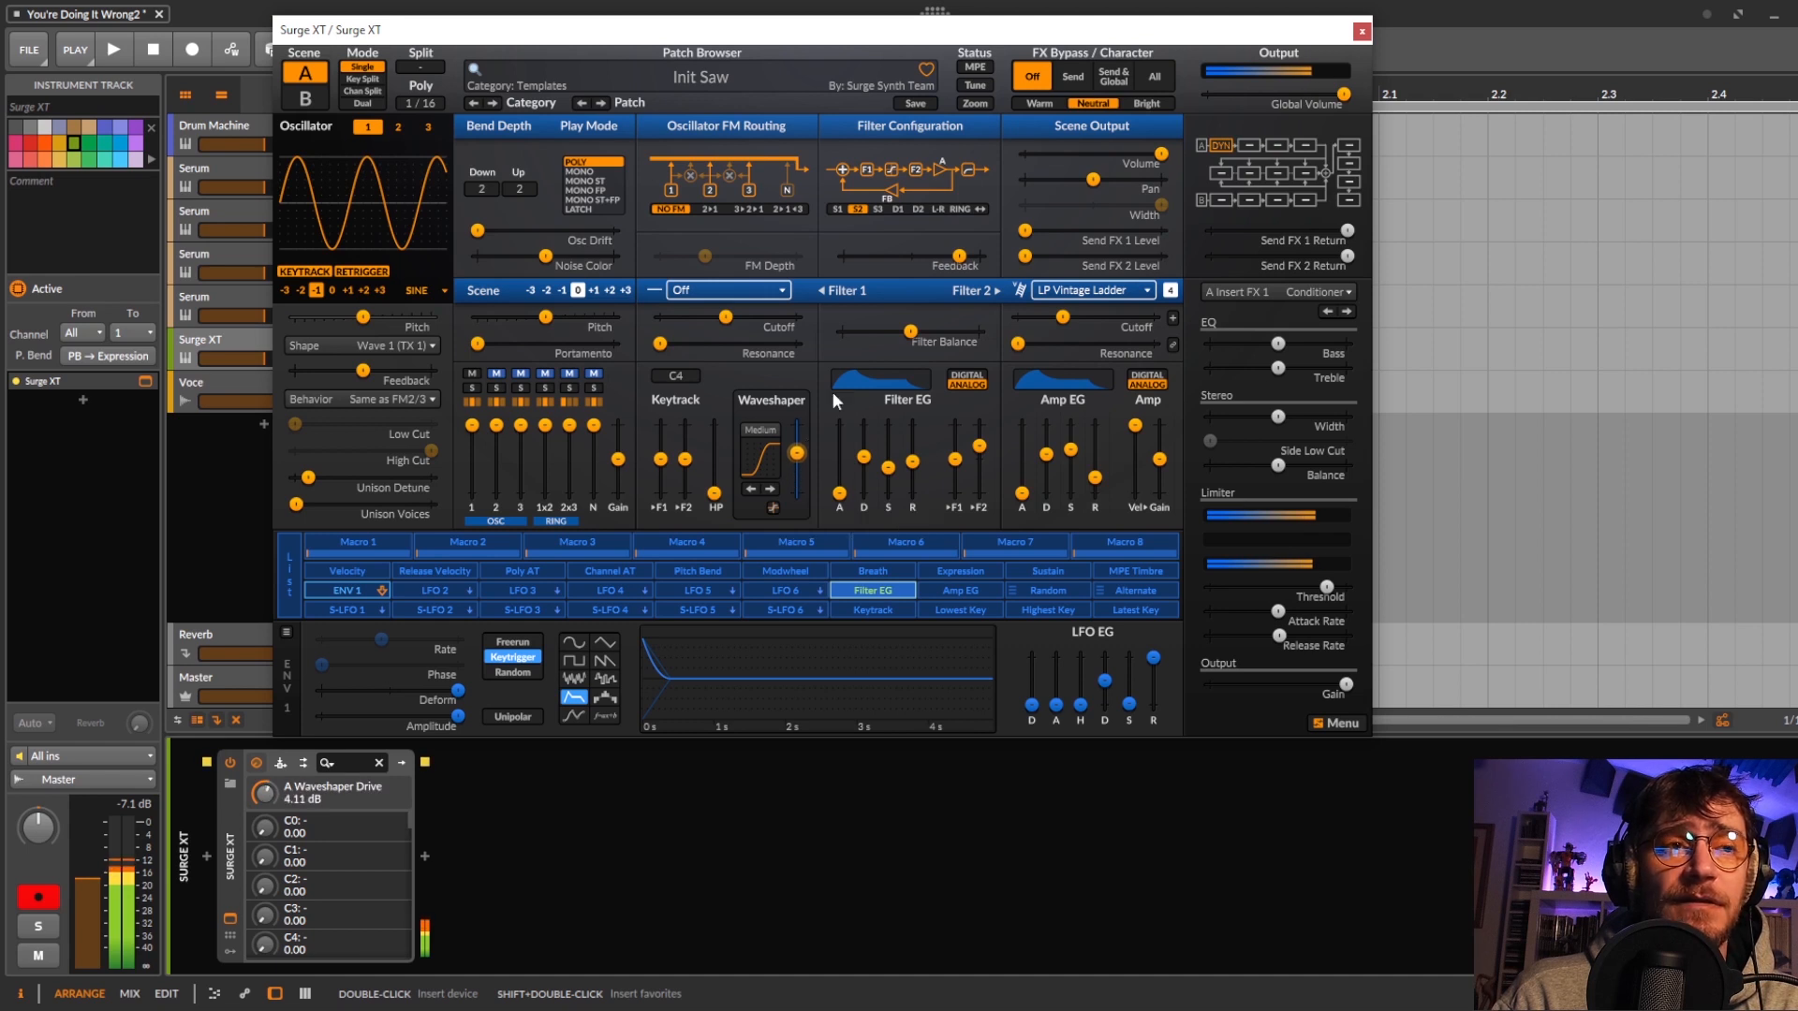
pyautogui.moveTo(961, 265); pyautogui.dragTo(966, 266)
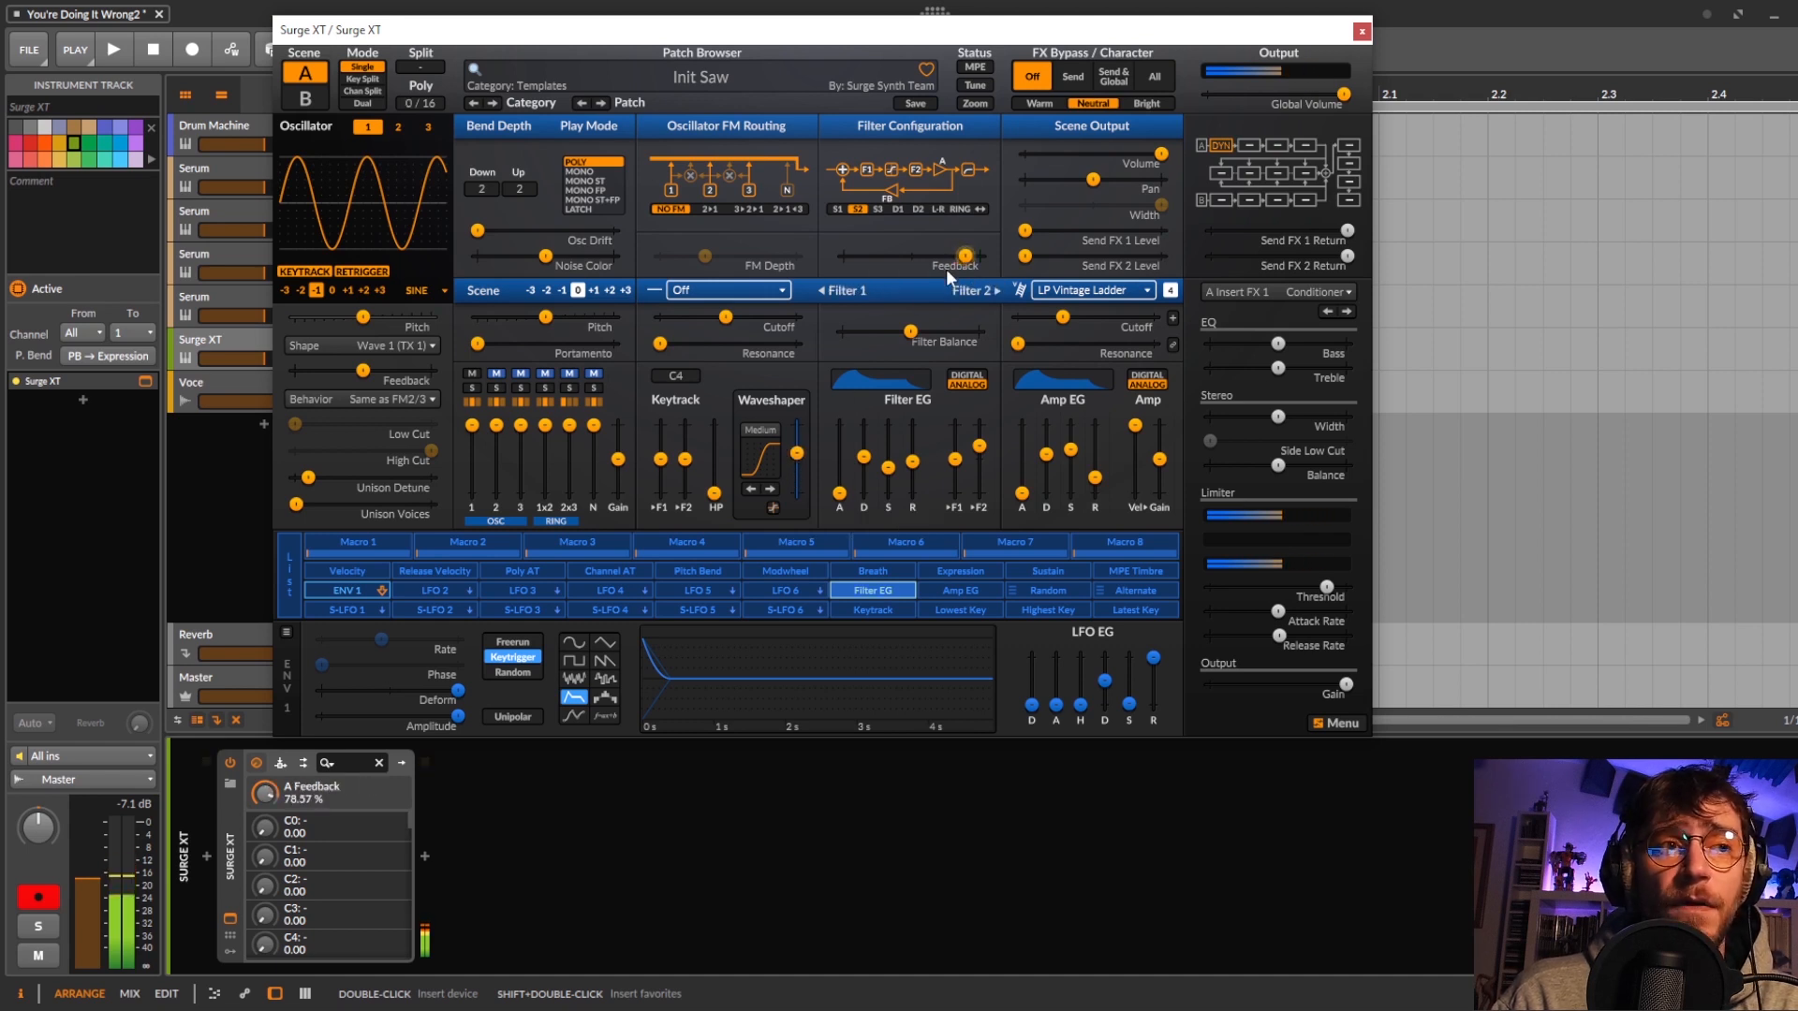
# Set Filter 1 to the K35 lowpass type with the Extreme Saturation subtype.
pyautogui.click(783, 293)
pyautogui.moveTo(840, 359)
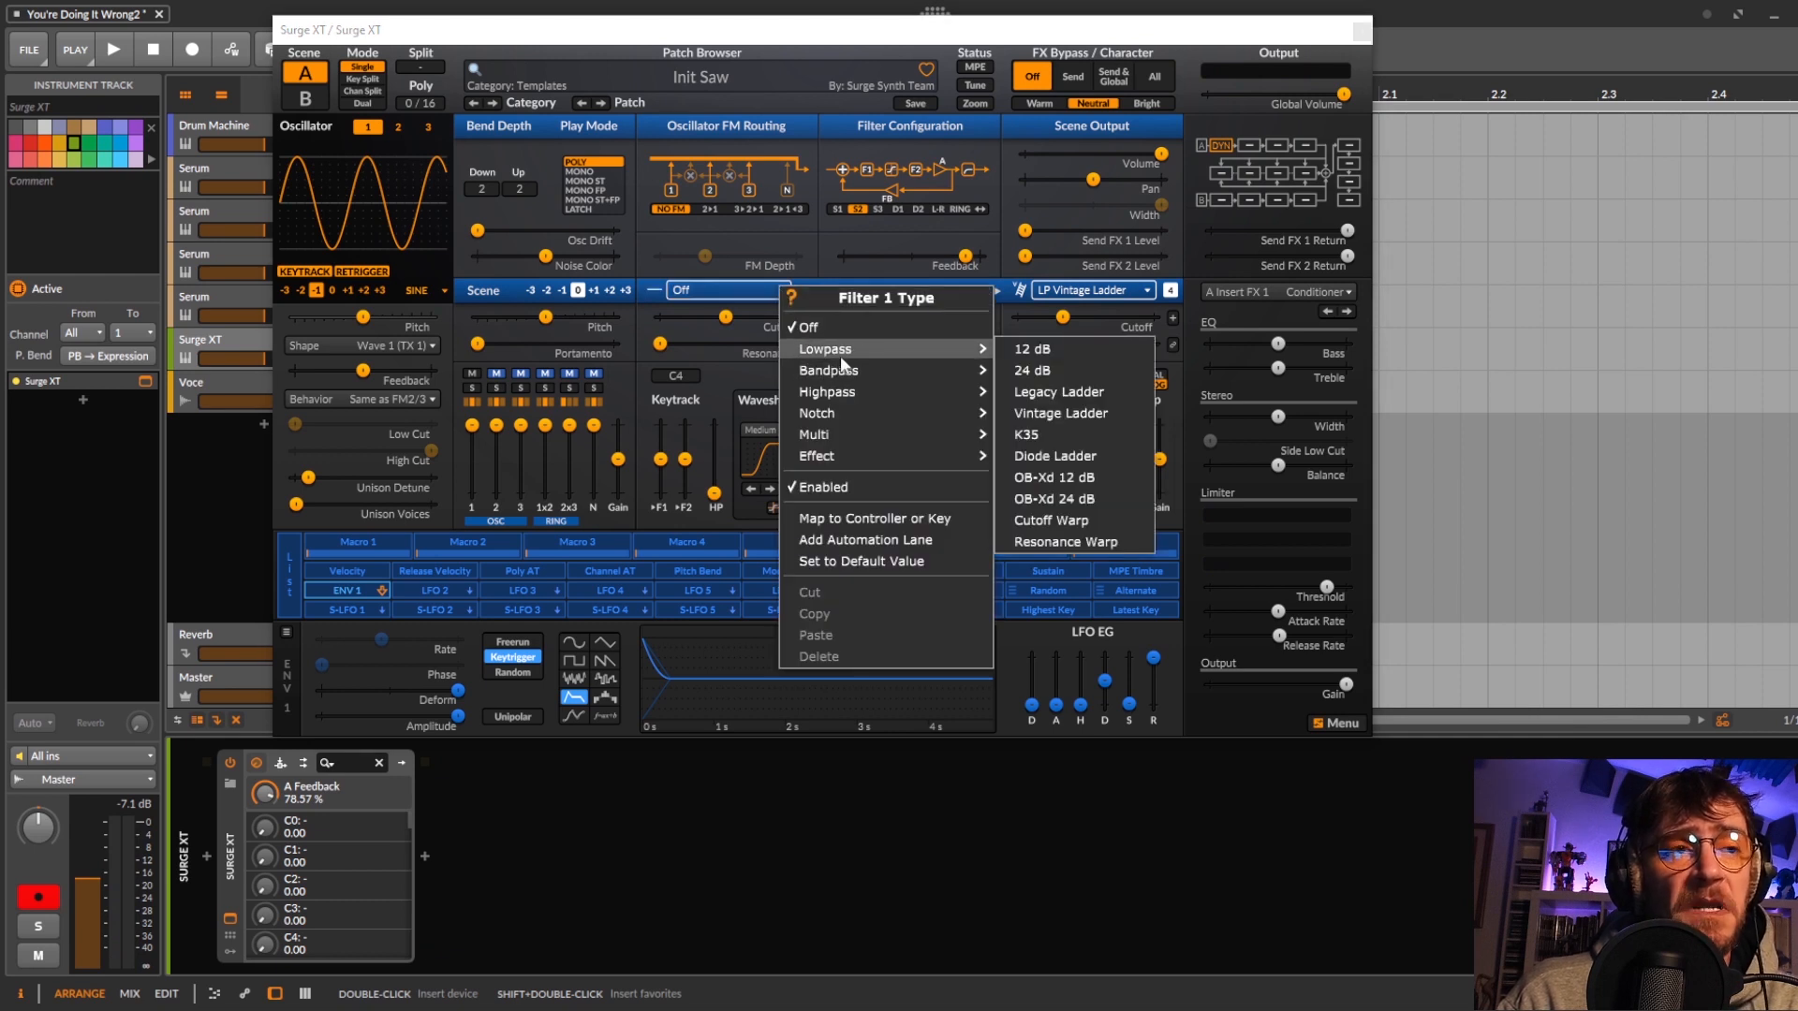
pyautogui.click(1069, 436)
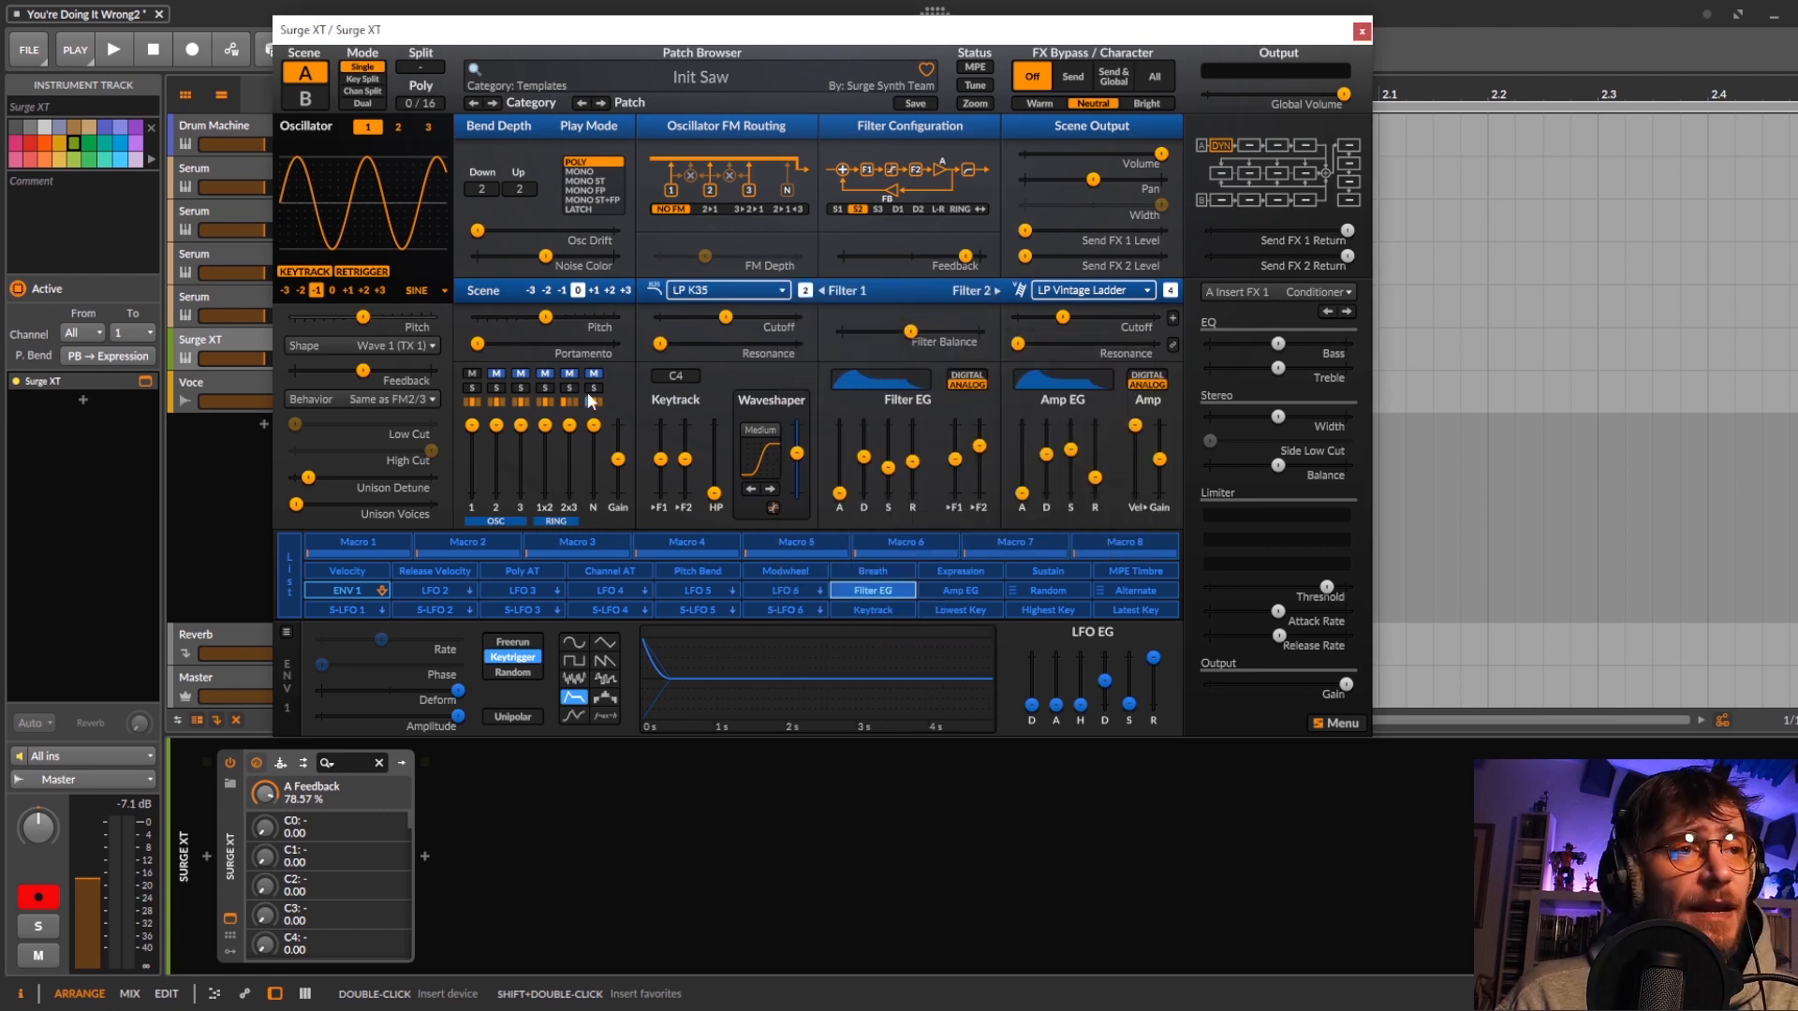
pyautogui.rightClick(803, 291)
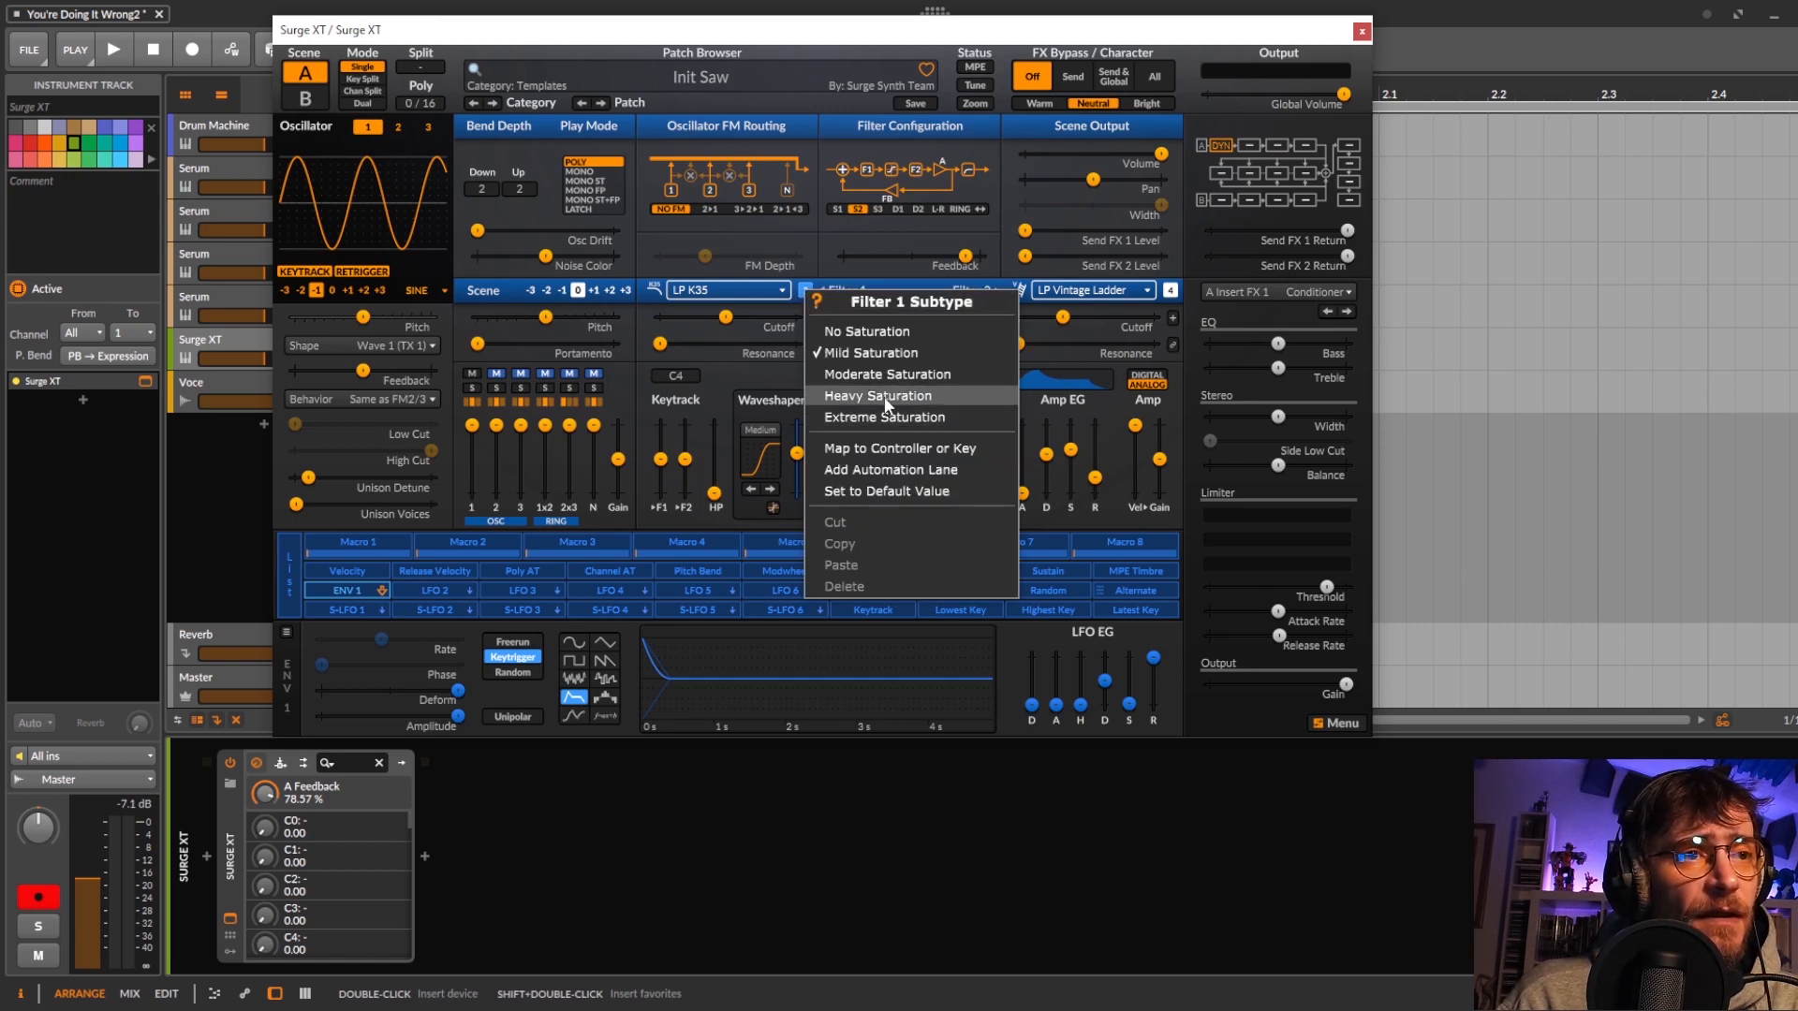
pyautogui.click(885, 420)
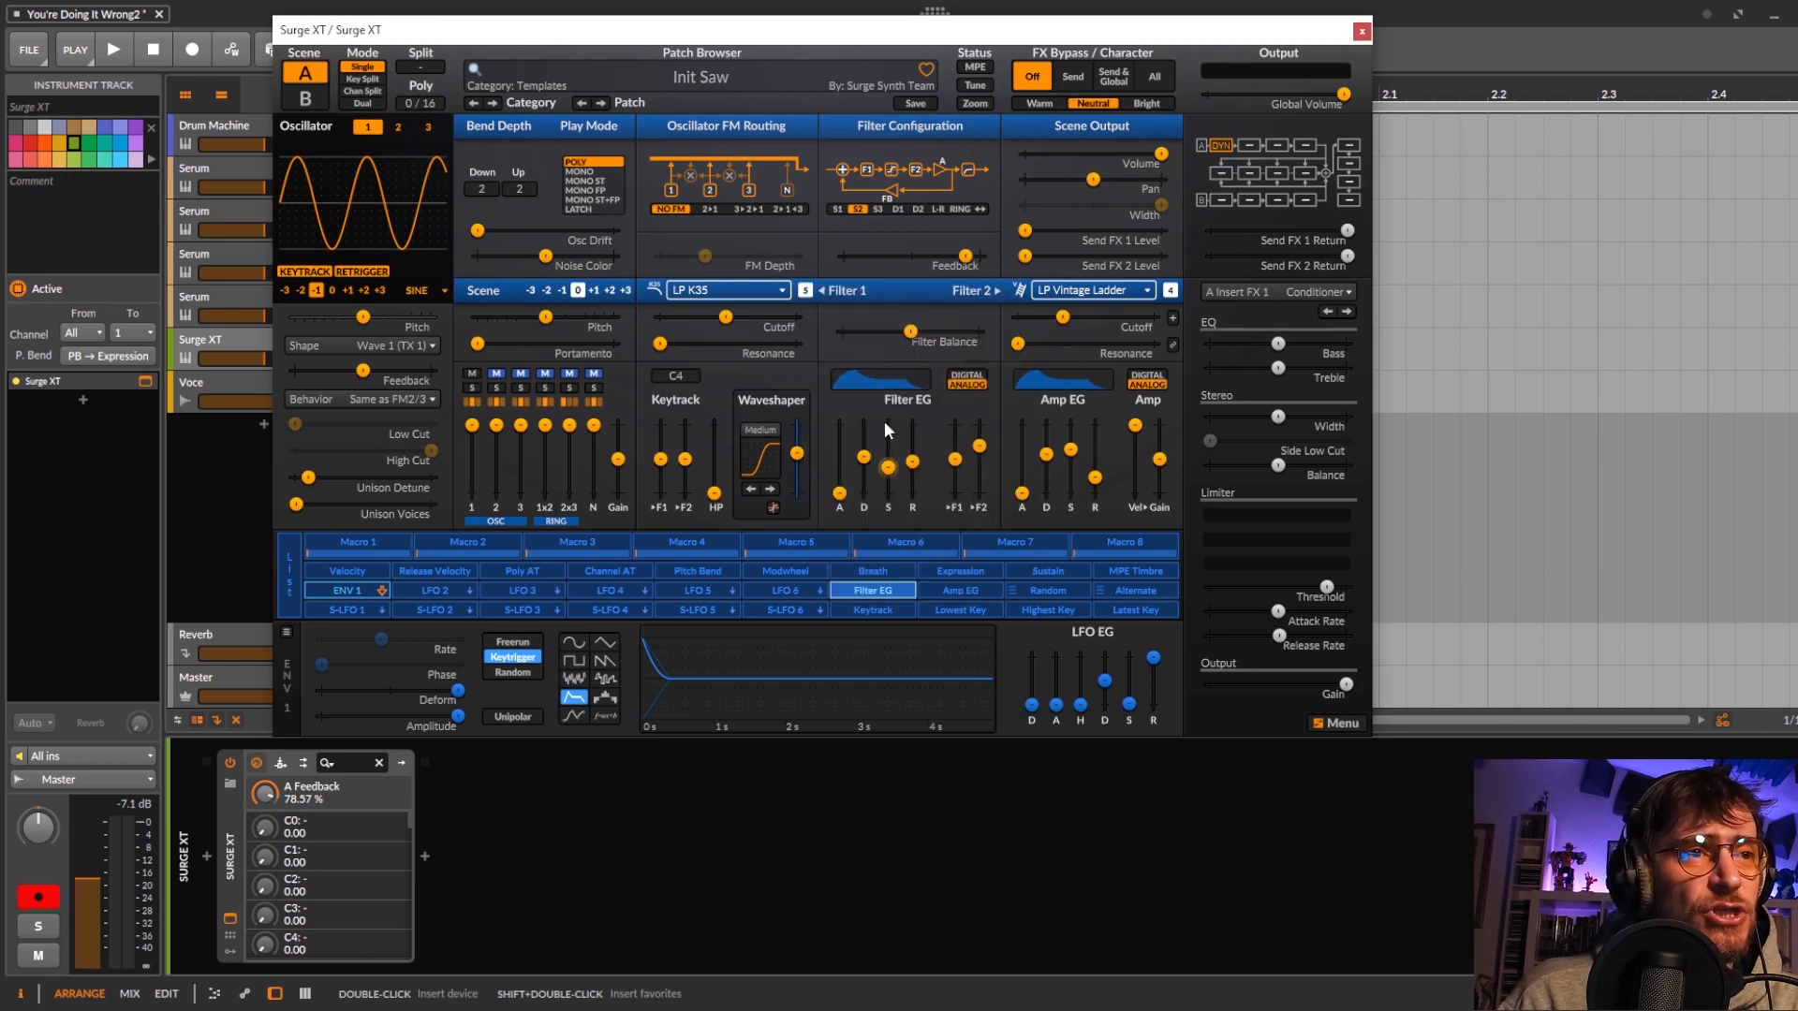
# Lower the Filter 1 cutoff to about 189.87 Hz and the Filter 2 cutoff to about 114.40 Hz.
pyautogui.moveTo(670, 345); pyautogui.dragTo(707, 316)
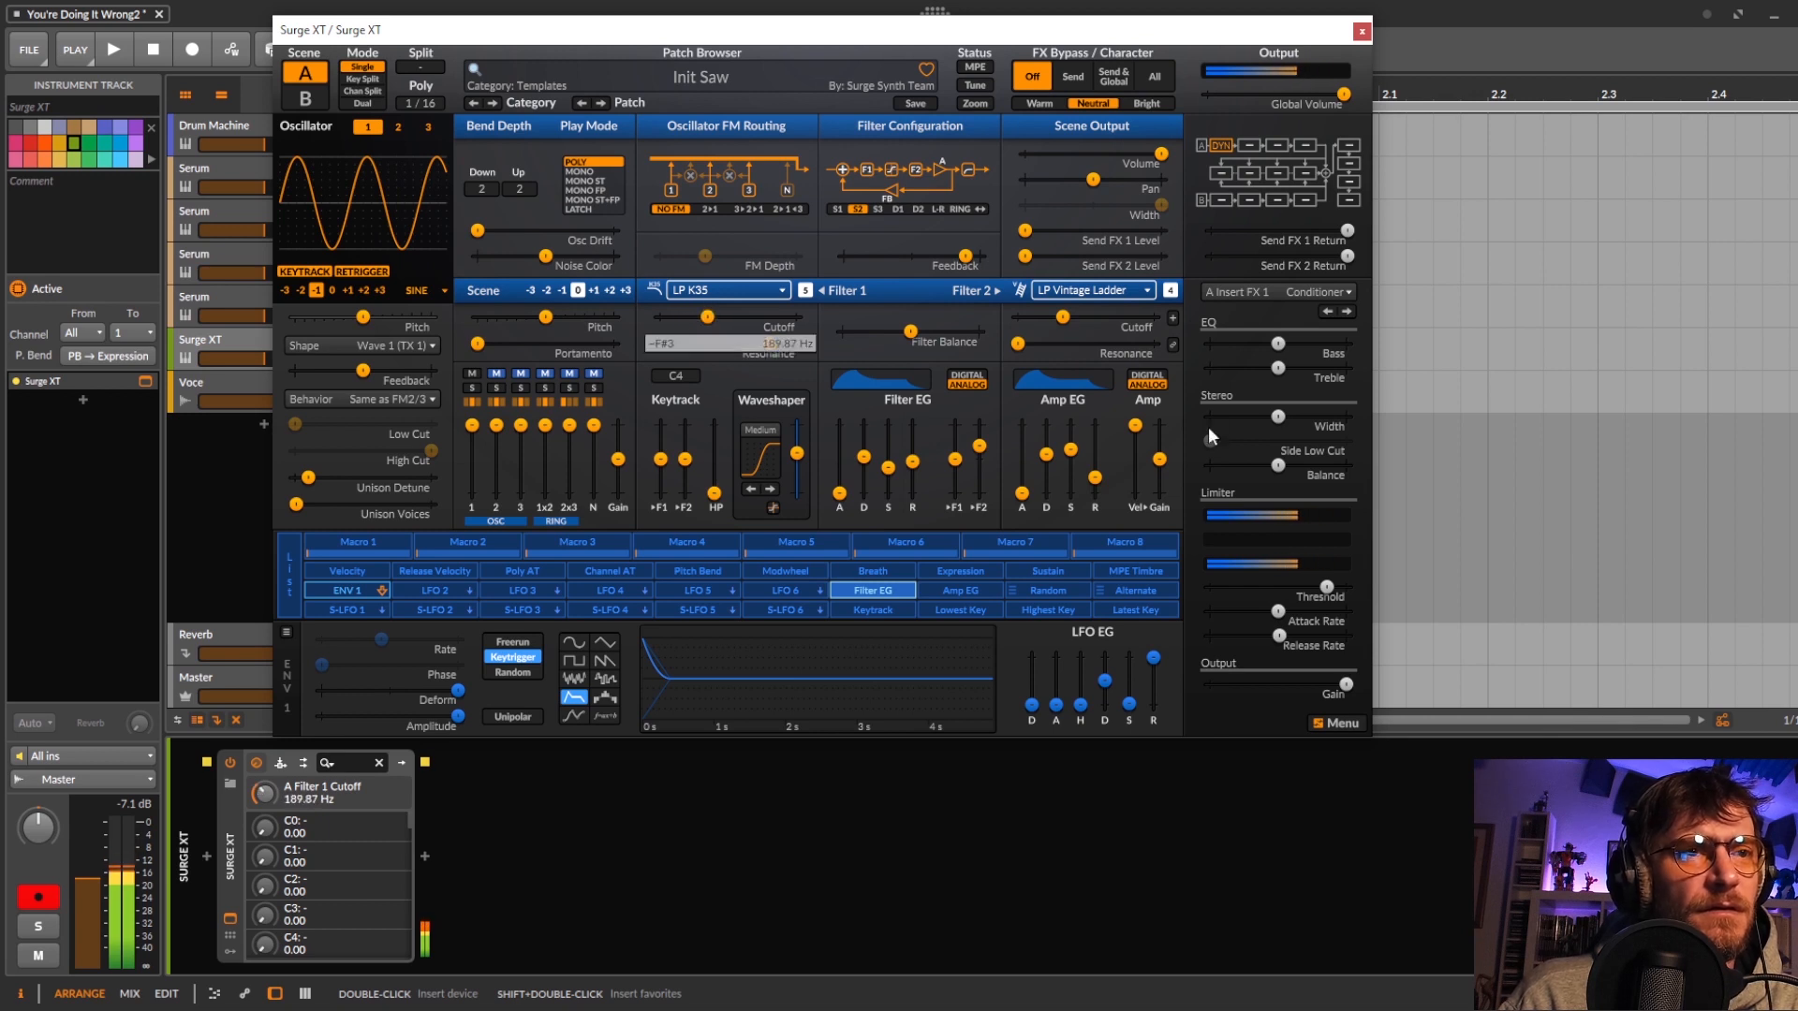
pyautogui.click(1062, 316)
pyautogui.moveTo(1061, 316); pyautogui.dragTo(1056, 316)
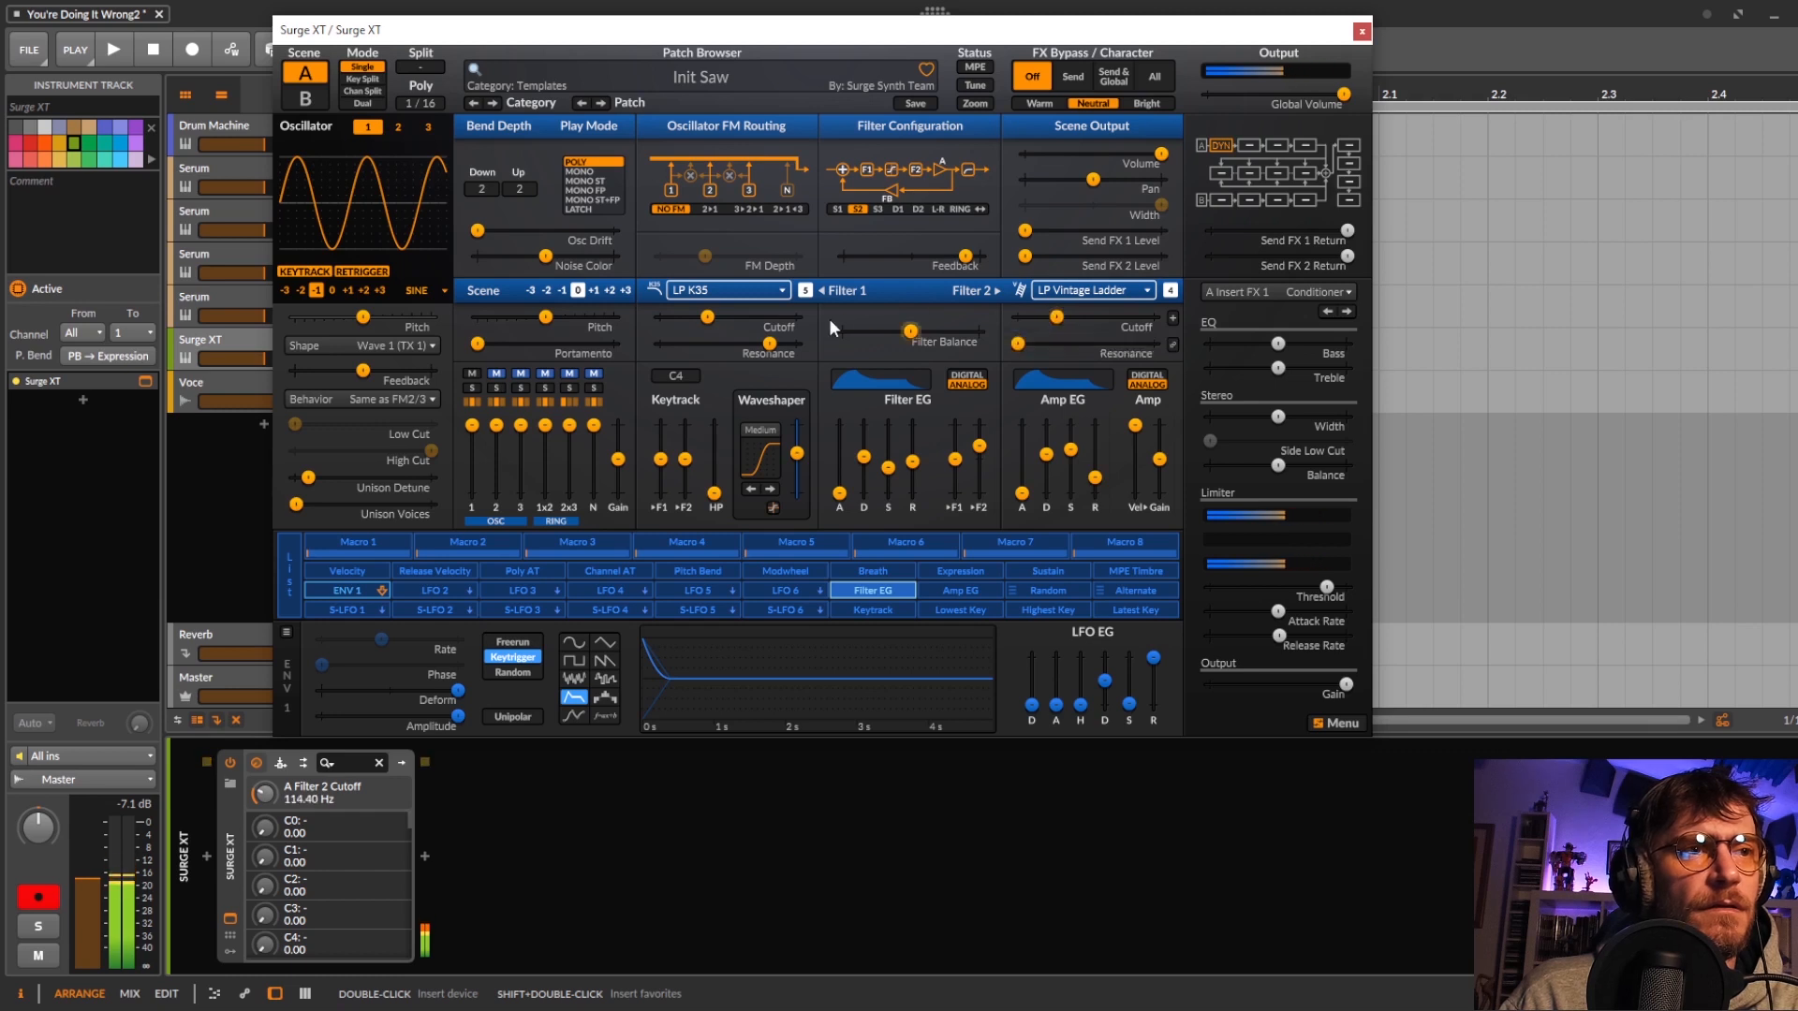
# Try full Filter 1 resonance, settle it at about 63.57 %, and reduce the filter feedback to about 42.43 %.
pyautogui.moveTo(760, 352); pyautogui.dragTo(798, 351)
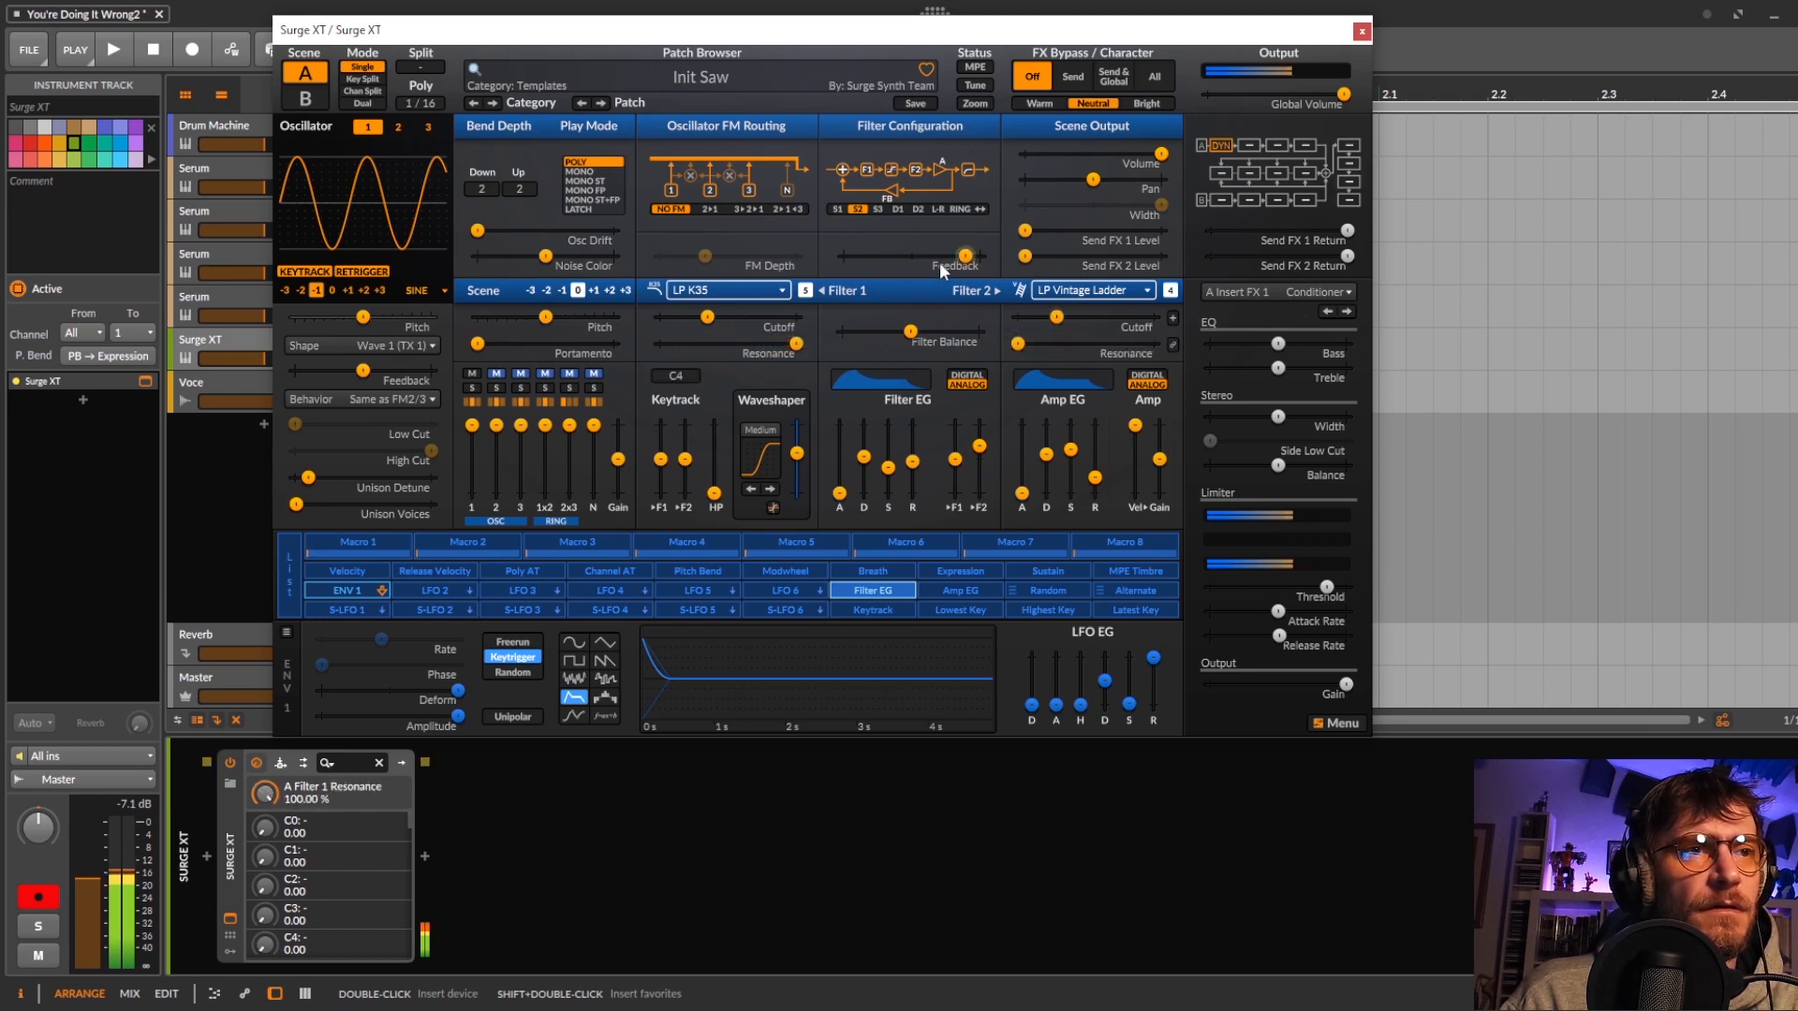
pyautogui.moveTo(965, 255)
pyautogui.mouseDown()
pyautogui.moveTo(899, 256)
pyautogui.moveTo(948, 256)
pyautogui.mouseUp()
pyautogui.moveTo(796, 343); pyautogui.dragTo(746, 342)
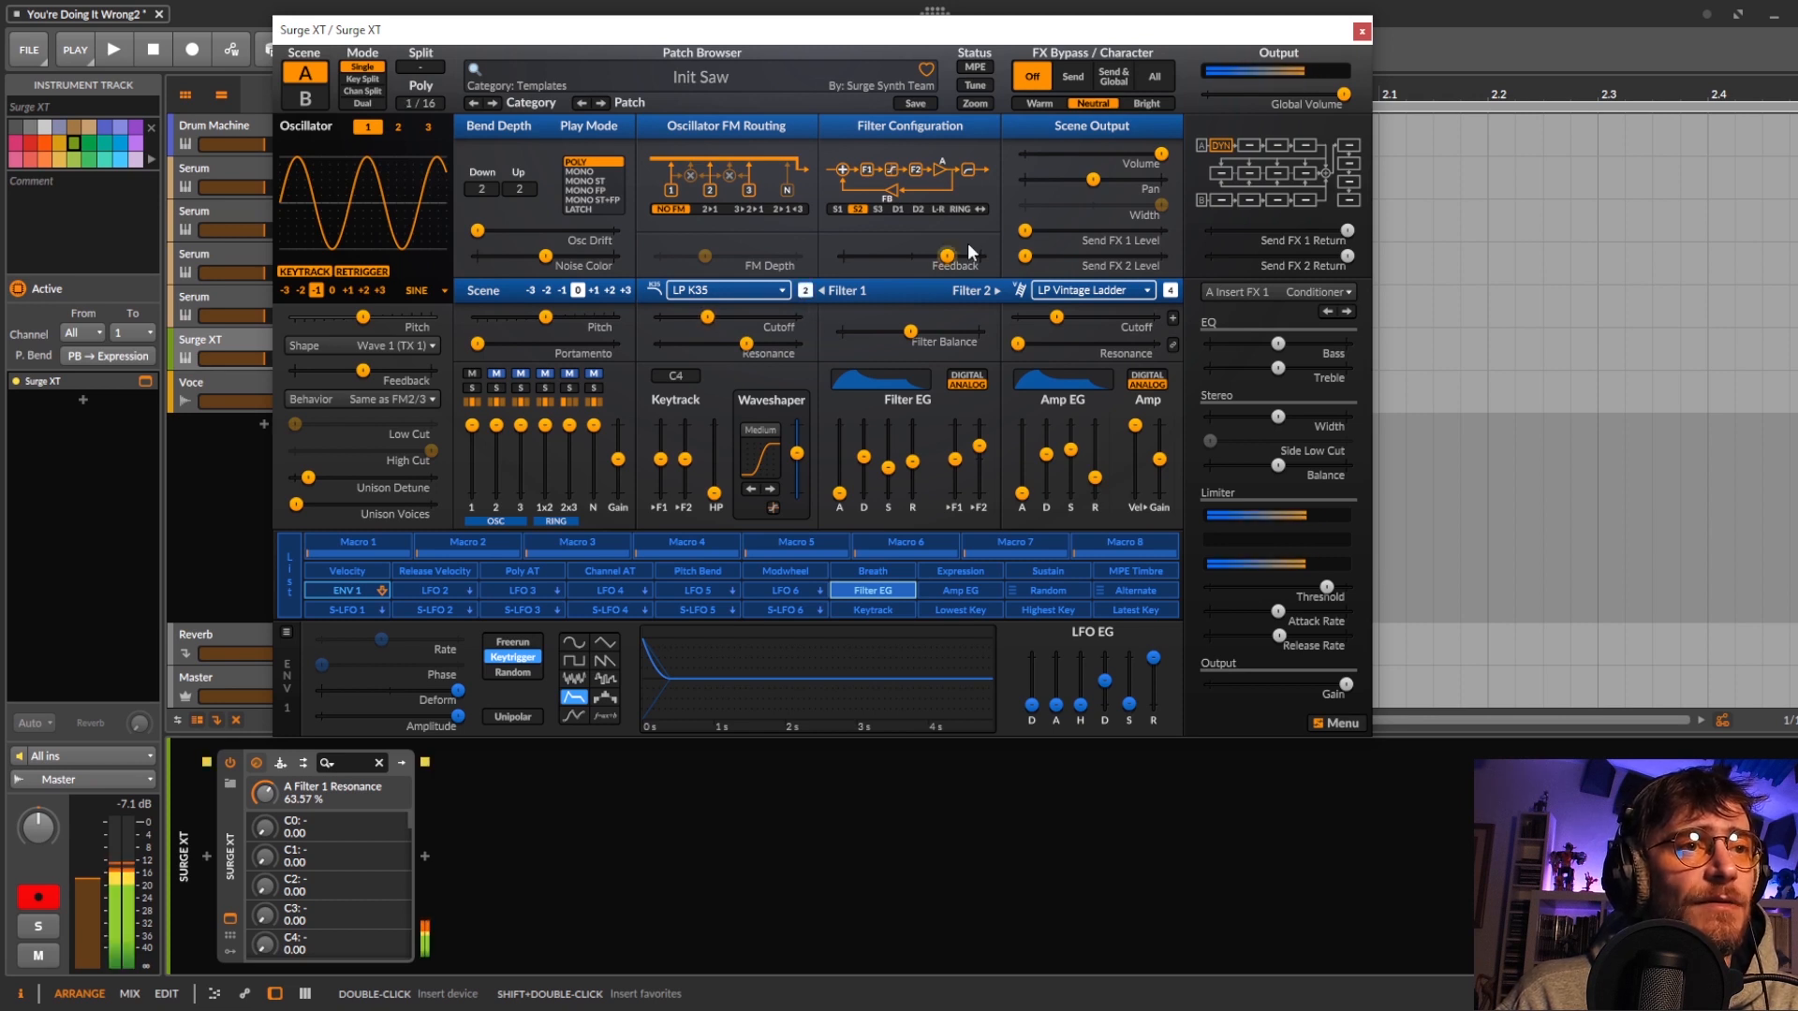
pyautogui.moveTo(948, 256)
pyautogui.mouseDown()
pyautogui.moveTo(978, 256)
pyautogui.moveTo(908, 255)
pyautogui.moveTo(974, 256)
pyautogui.moveTo(915, 260)
pyautogui.moveTo(941, 256)
pyautogui.mouseUp()
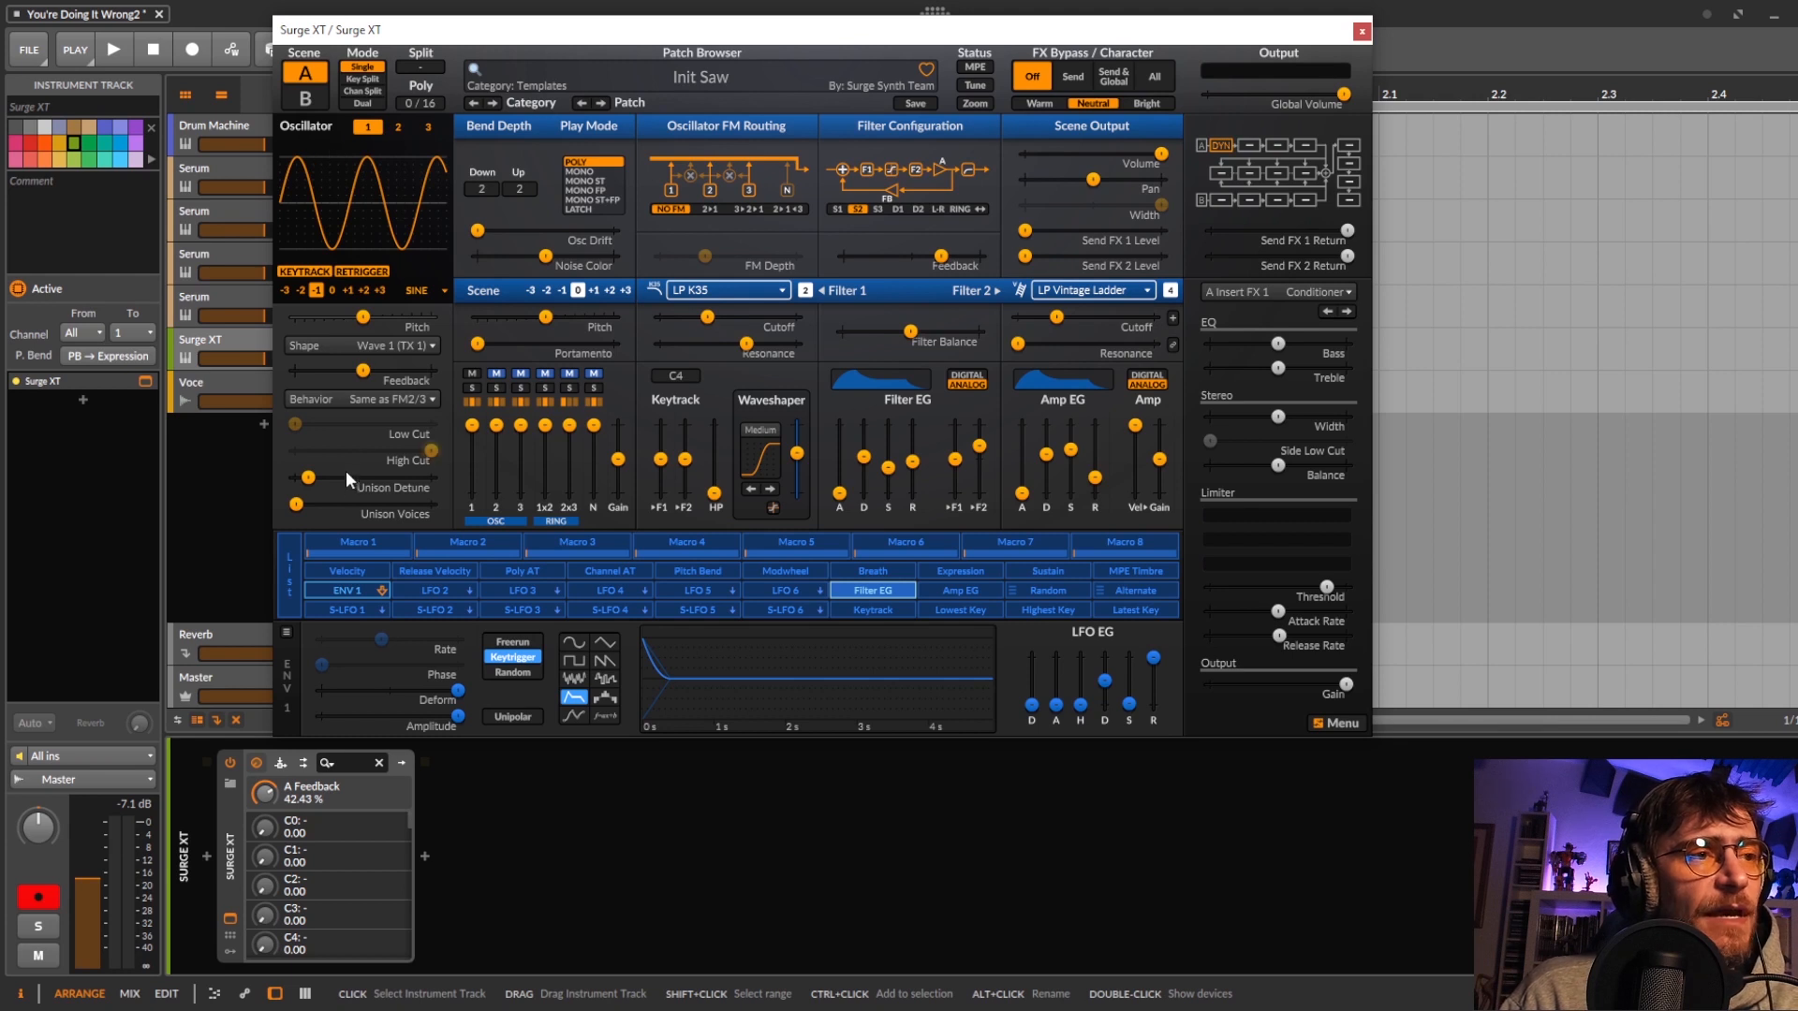
# Raise the Oscillator 1 feedback to about 394.86 %, raise the Filter 1 cutoff, and lower its resonance to the minimum.
pyautogui.moveTo(371, 368); pyautogui.dragTo(430, 370)
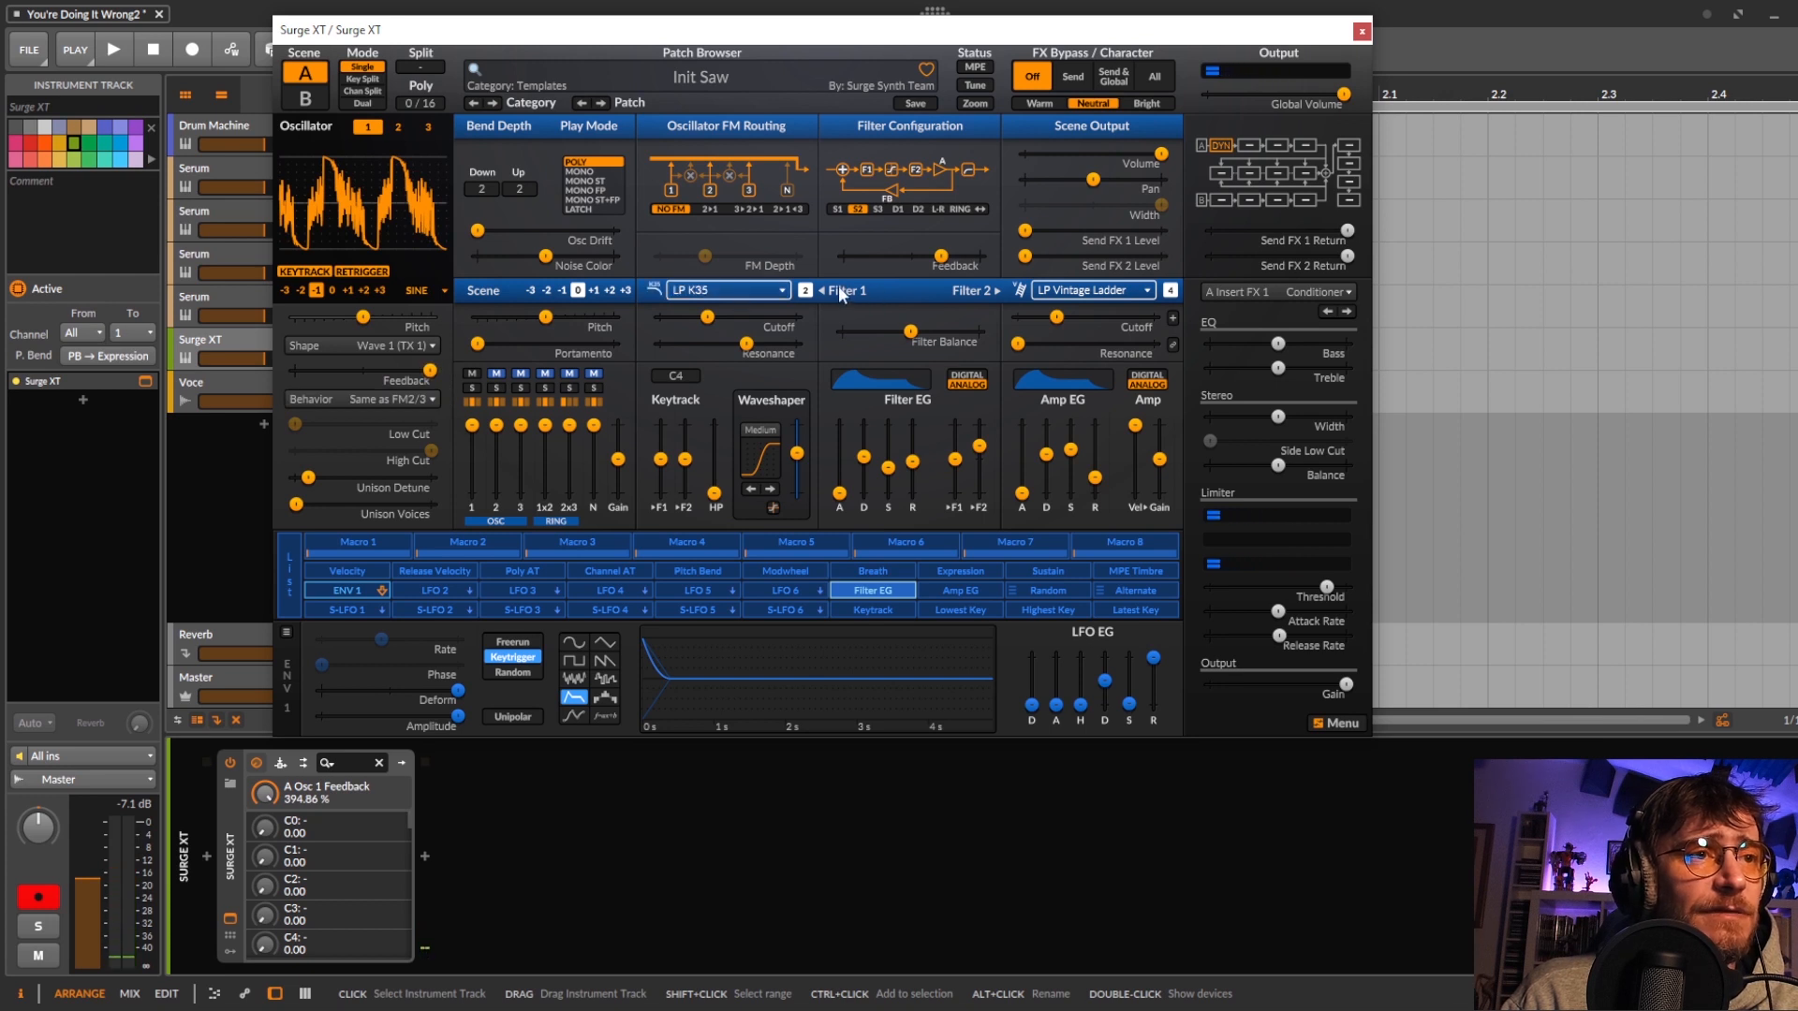
pyautogui.click(788, 291)
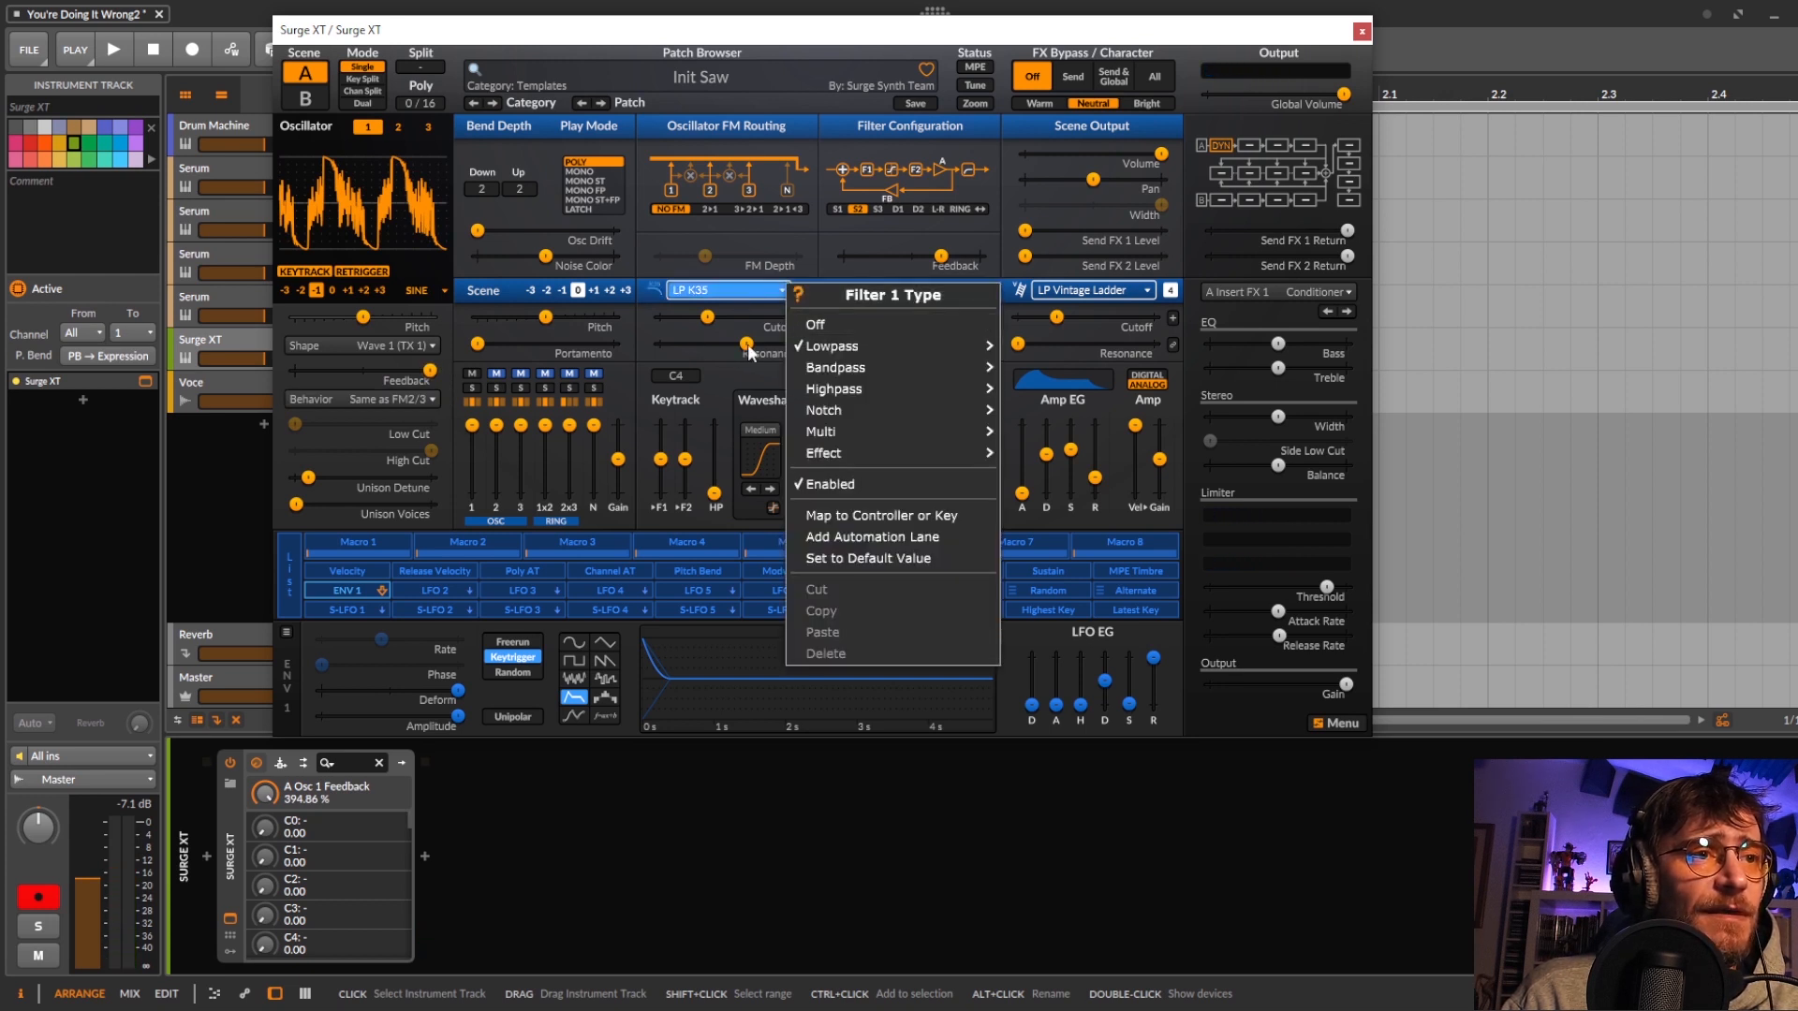
pyautogui.moveTo(749, 352); pyautogui.dragTo(740, 317)
# Reset the Oscillator 1 feedback to 0 % and change the oscillator's shape to Wave 2 (TX 2).
pyautogui.moveTo(430, 370); pyautogui.dragTo(370, 373)
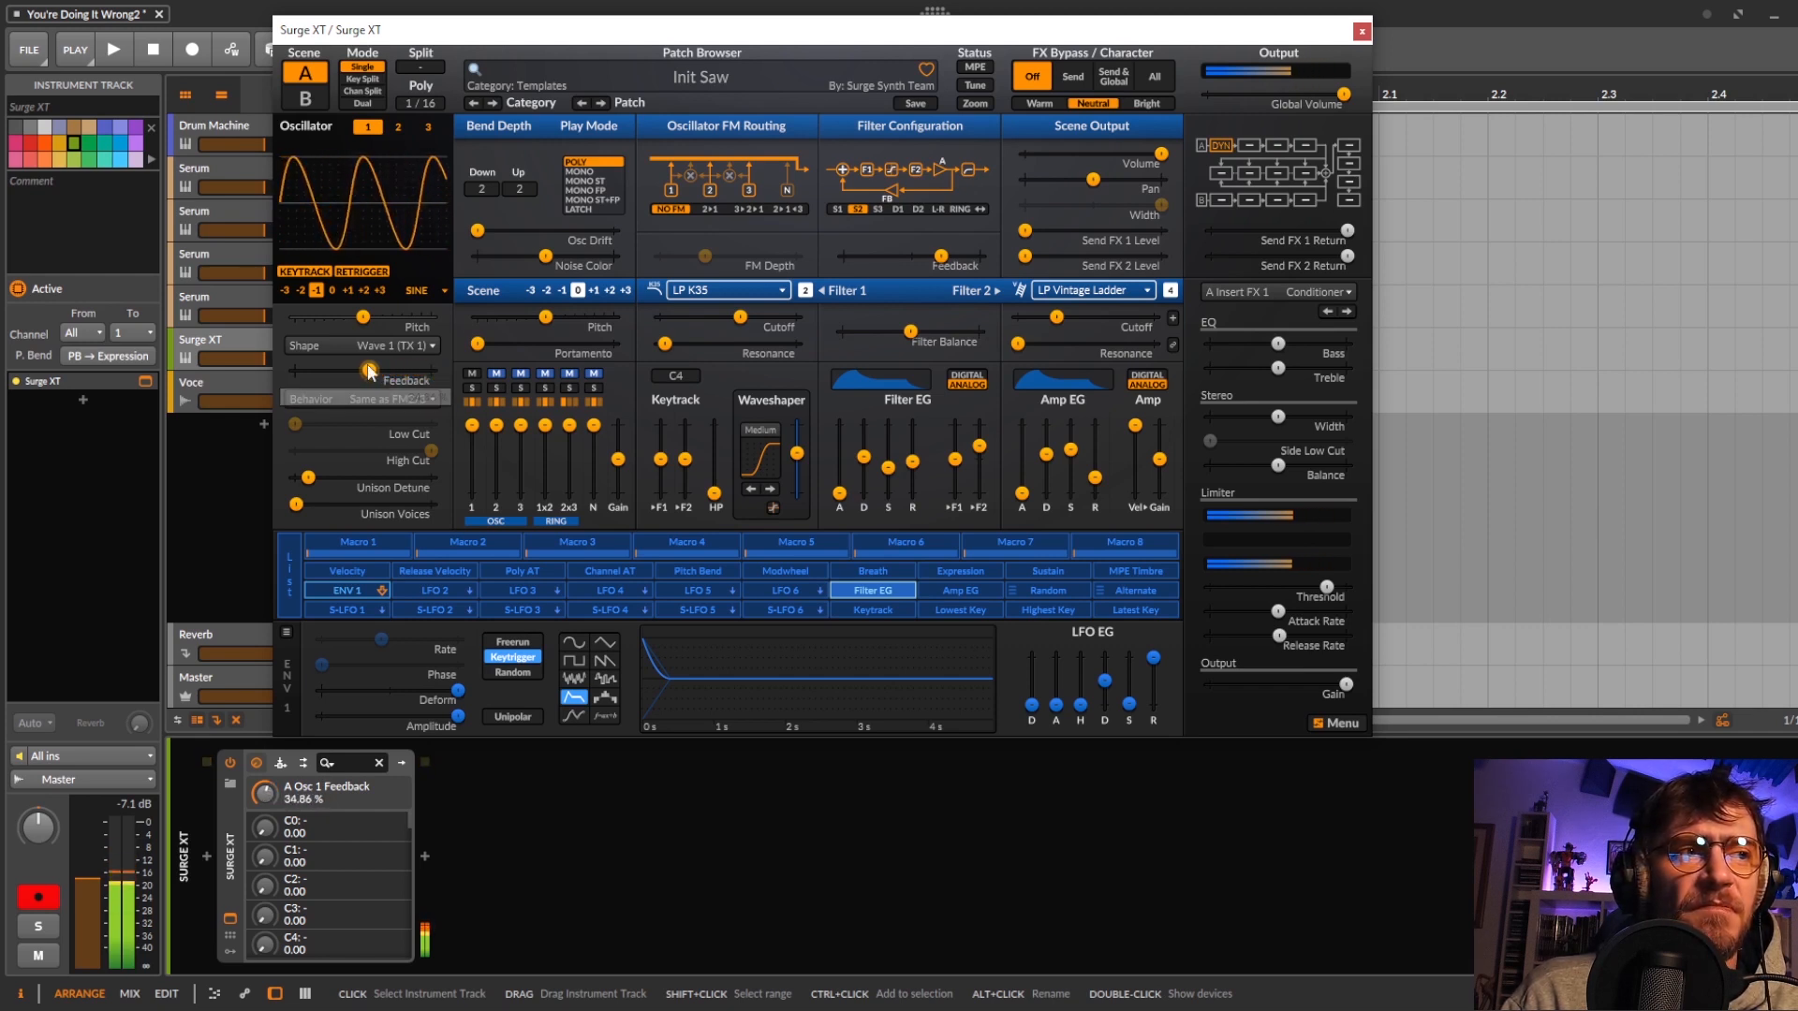
pyautogui.rightClick(405, 345)
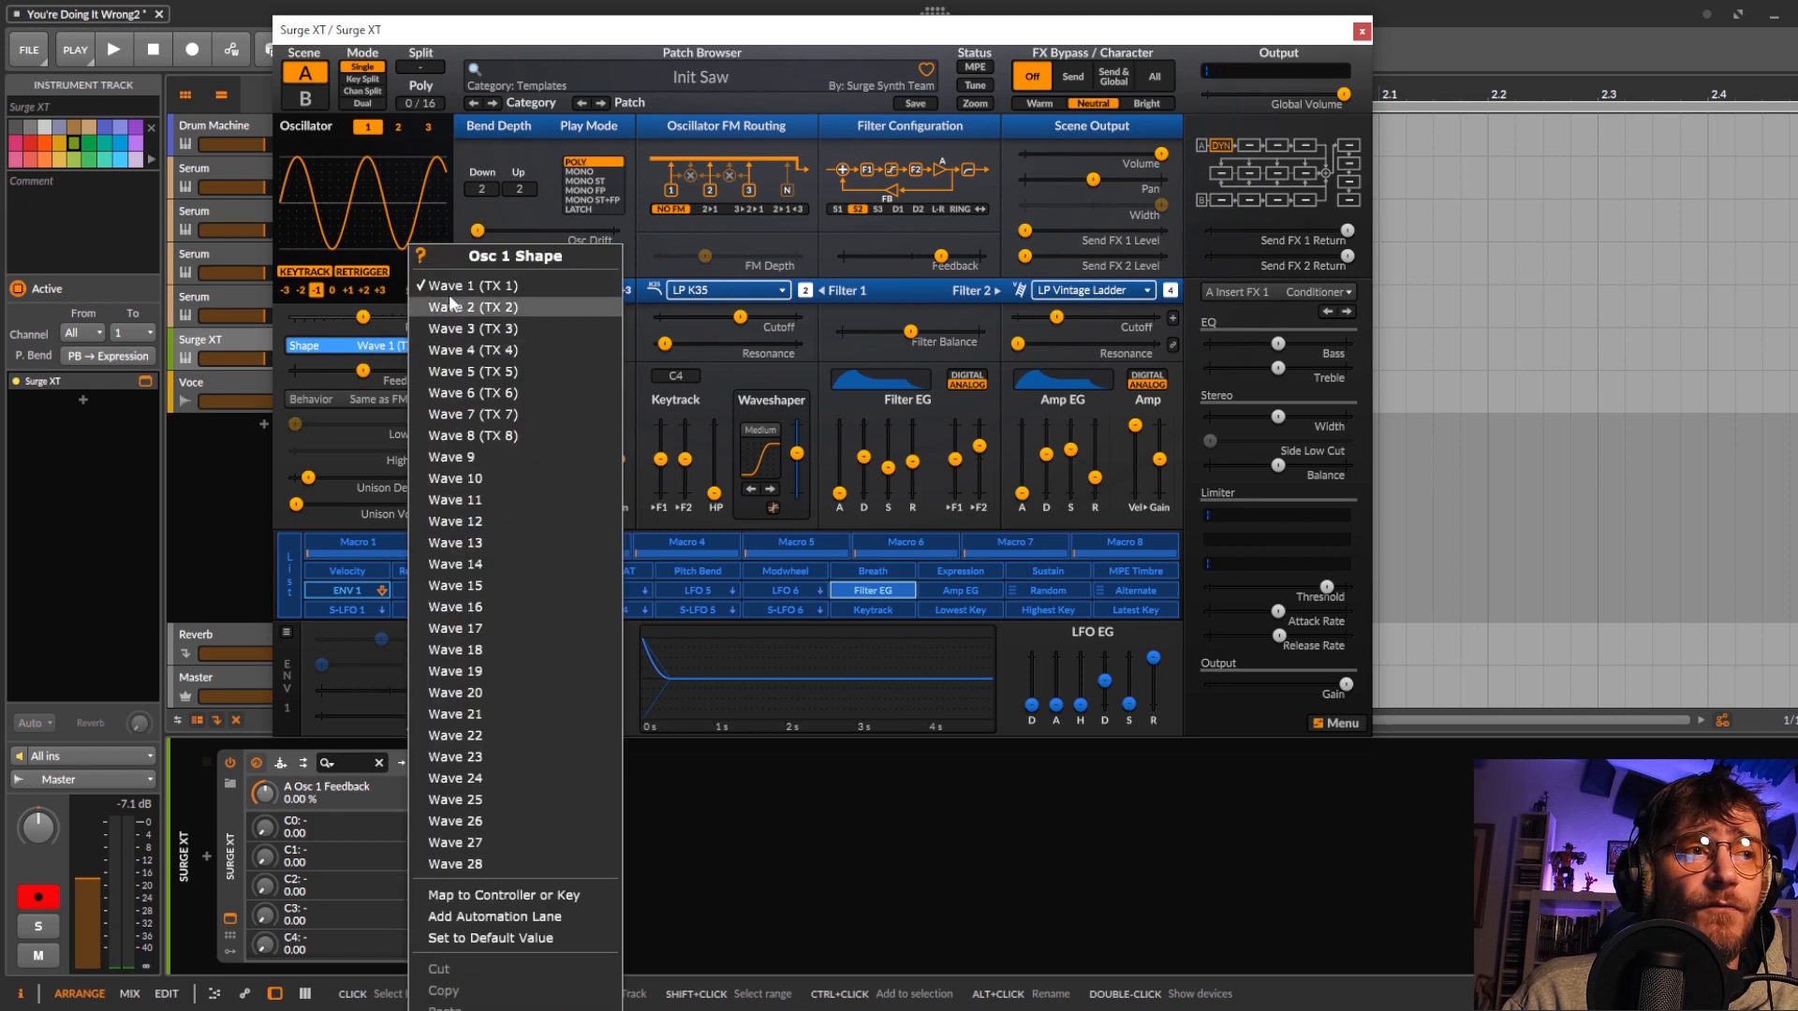
pyautogui.click(470, 305)
pyautogui.moveTo(363, 371)
pyautogui.mouseDown()
pyautogui.moveTo(410, 370)
pyautogui.moveTo(362, 370)
pyautogui.mouseUp()
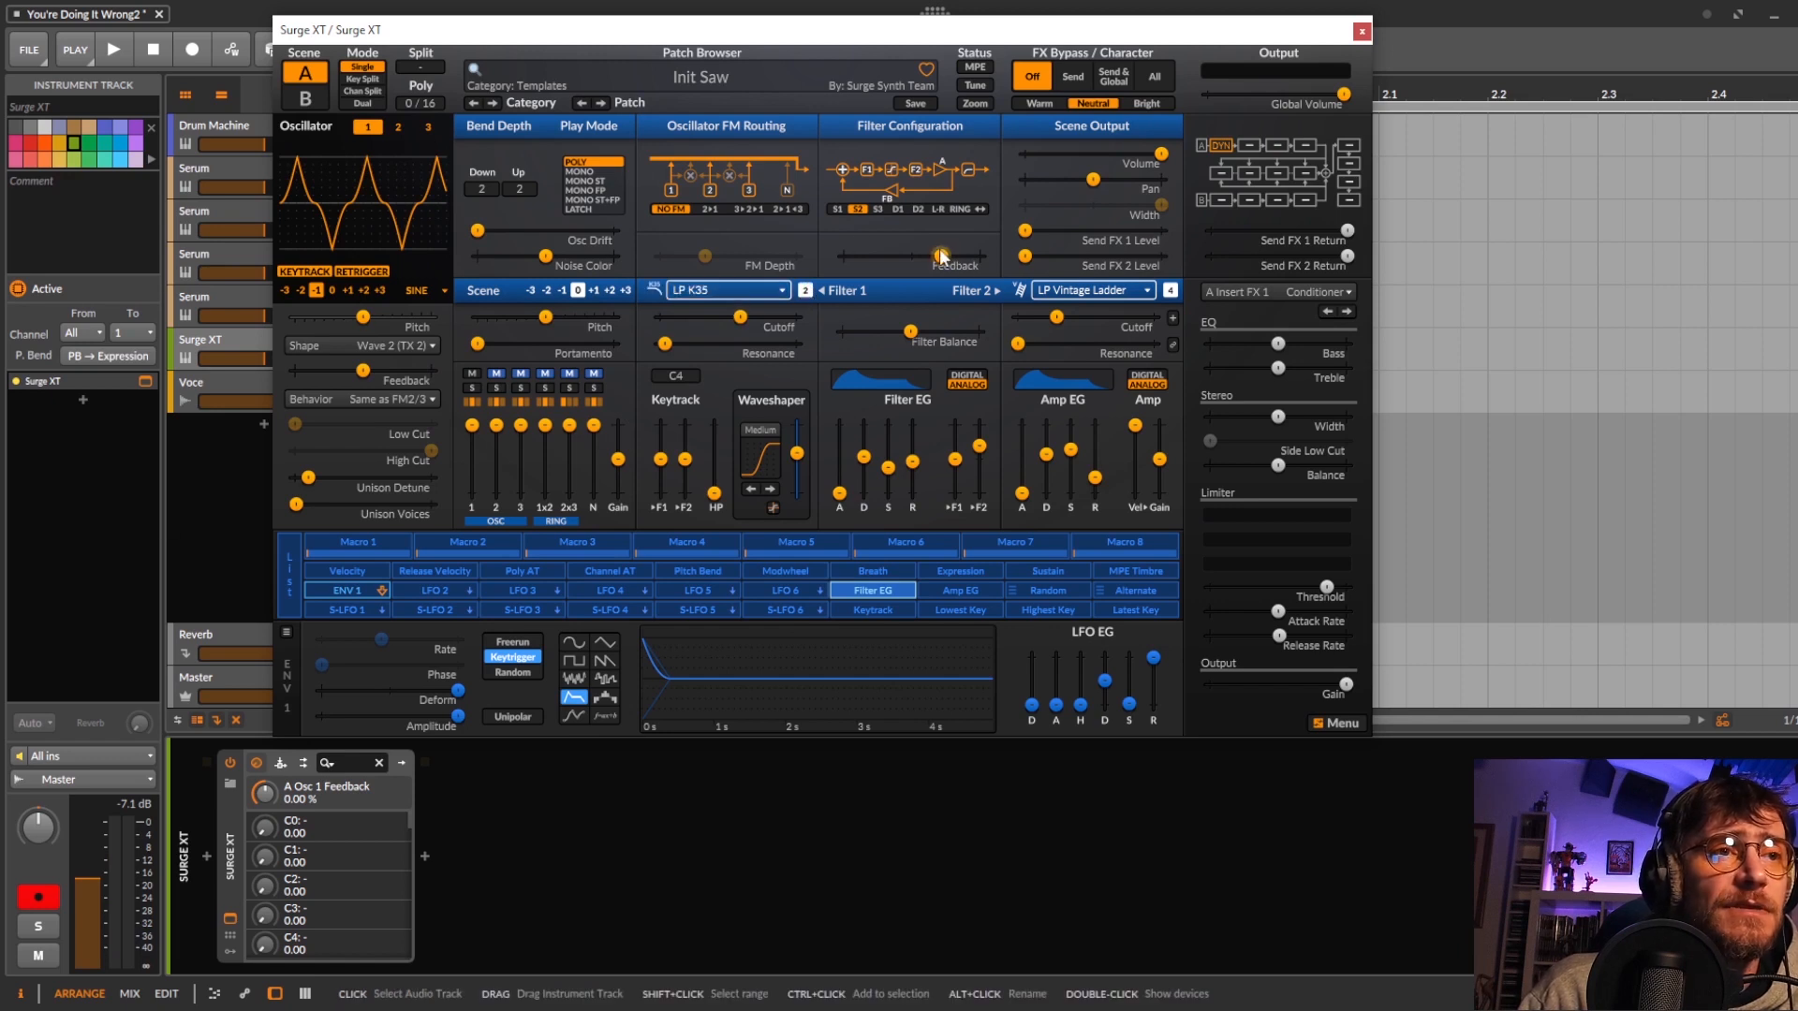
# Set the waveshaper drive to about -11.31 dB and modulate it with the Filter EG up to about 13.78 dB.
pyautogui.moveTo(790, 458)
pyautogui.mouseDown()
pyautogui.moveTo(797, 436)
pyautogui.moveTo(796, 473)
pyautogui.moveTo(797, 438)
pyautogui.mouseUp()
pyautogui.click(863, 590)
pyautogui.click(845, 588)
pyautogui.click(863, 590)
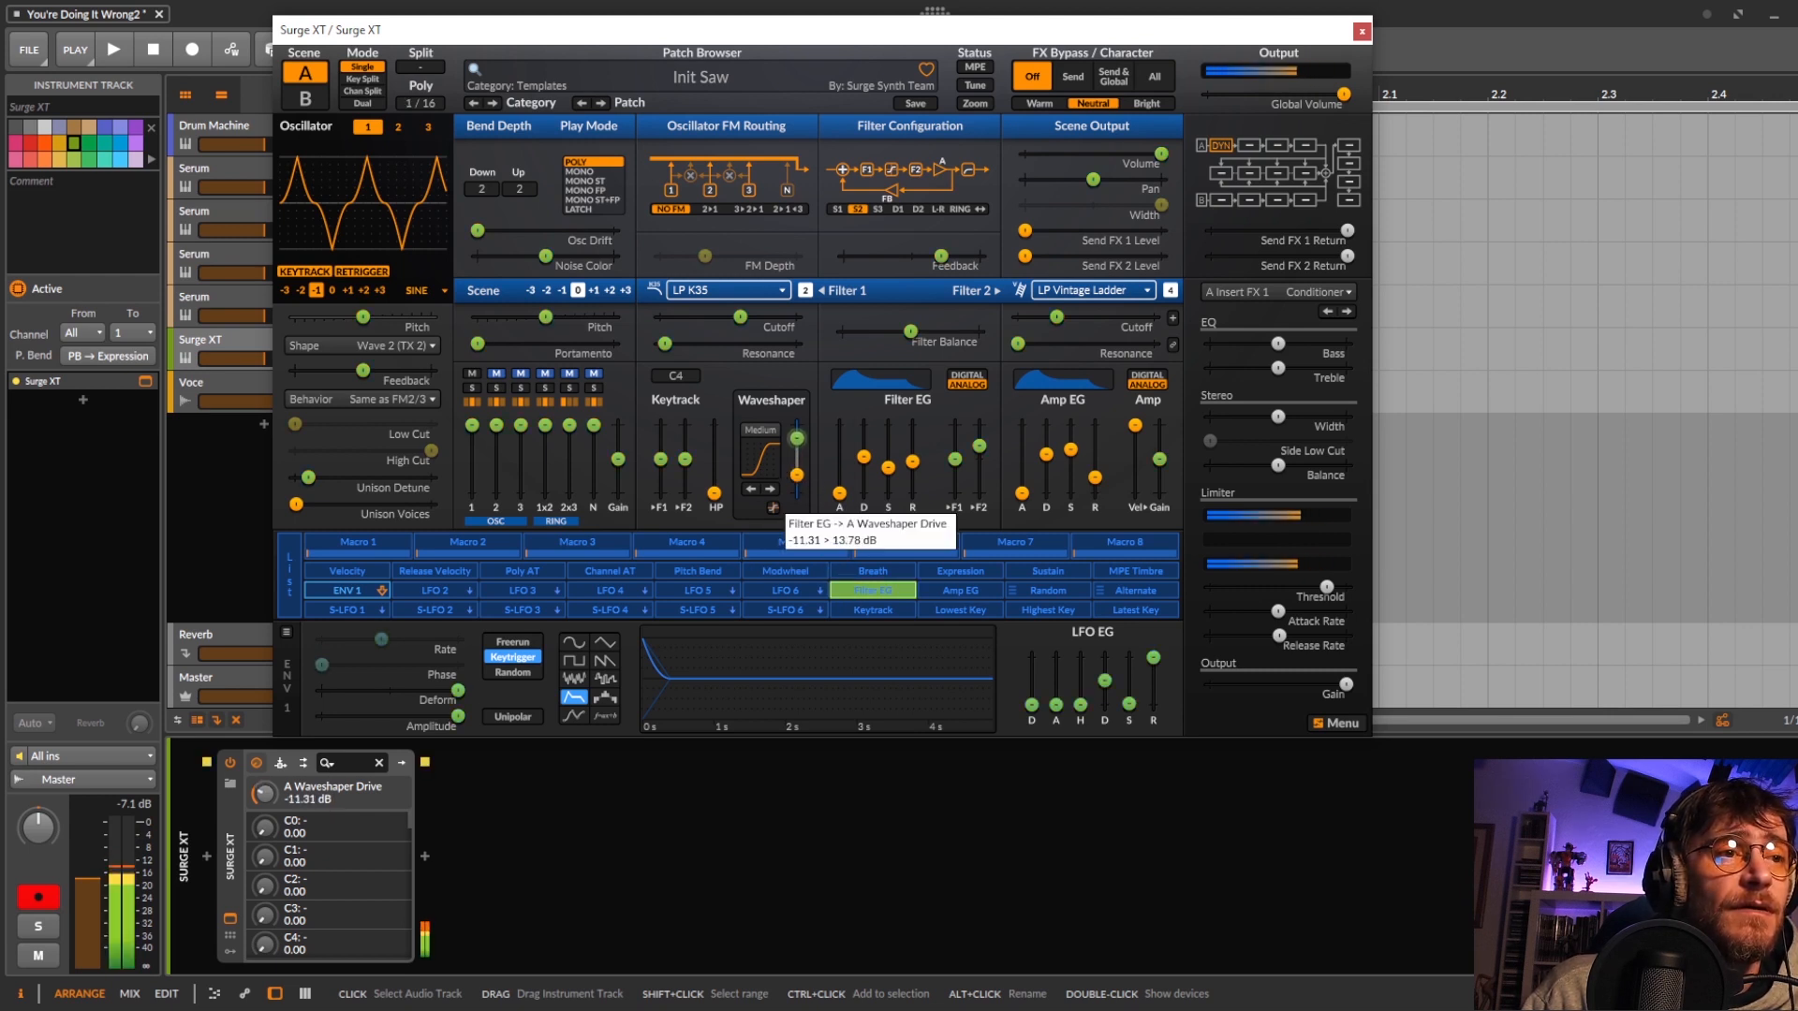
pyautogui.click(873, 591)
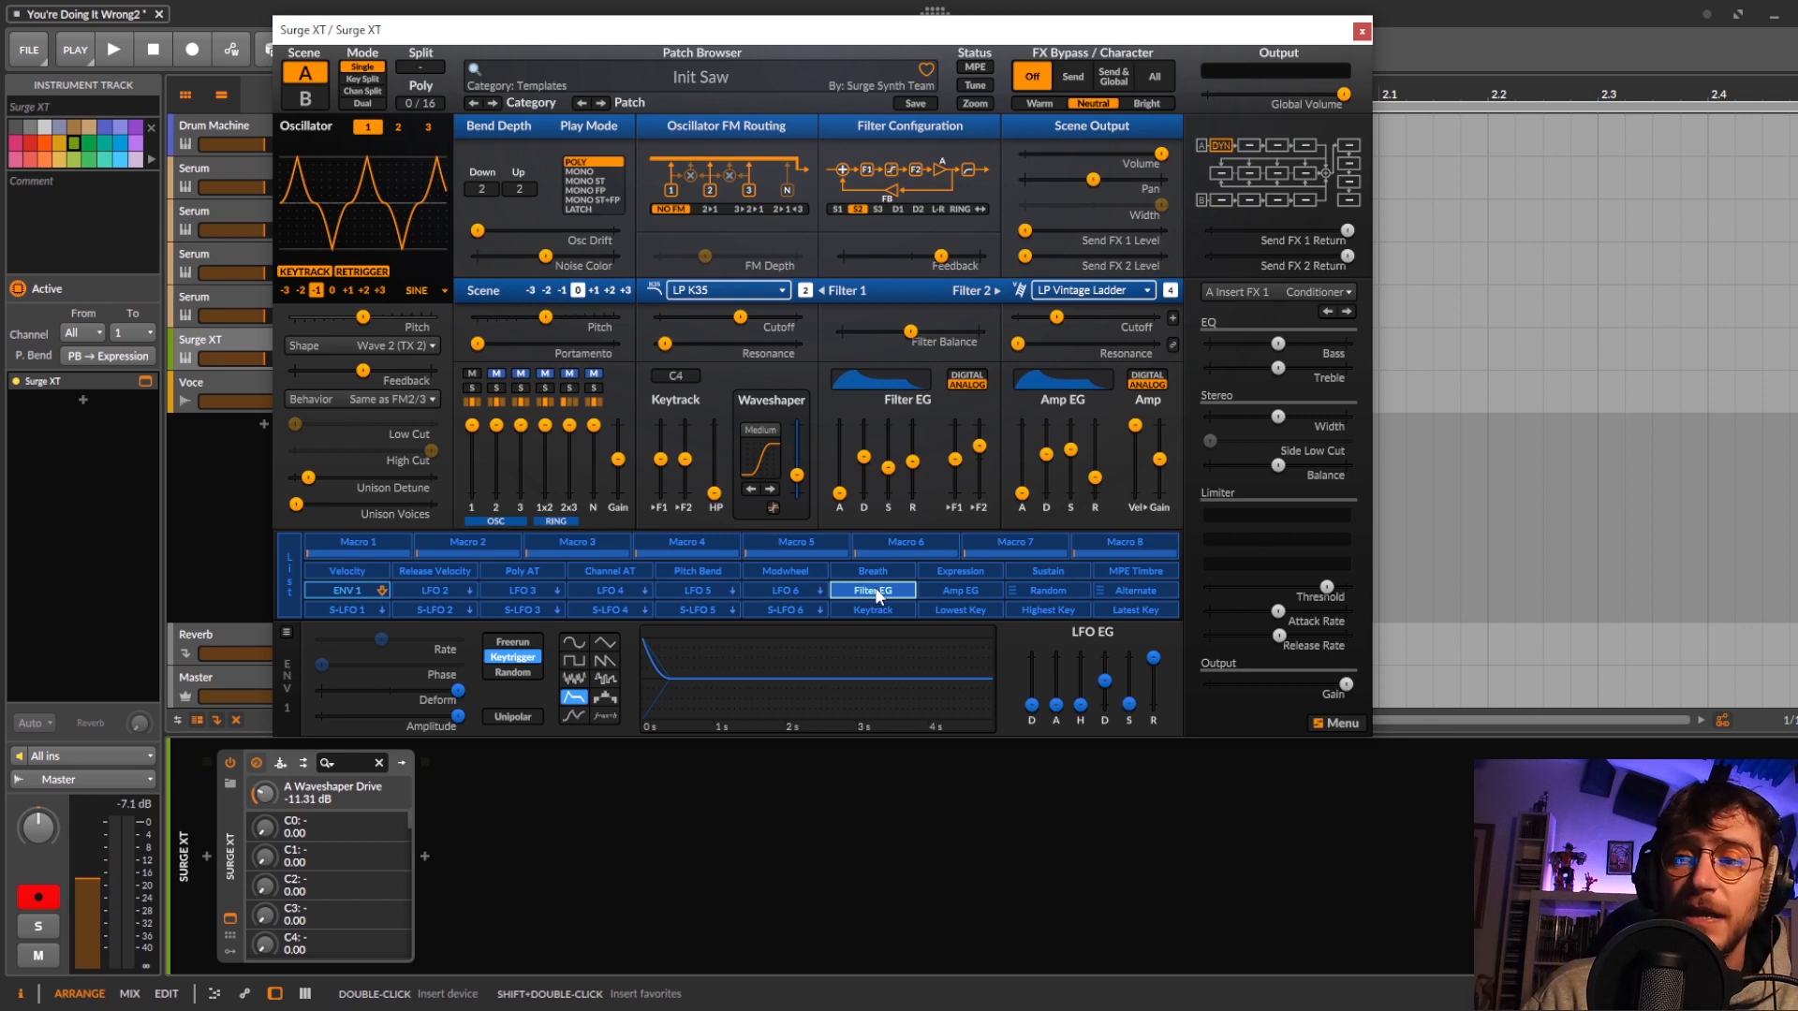
# Fully open the Filter 2 cutoff and the Filter 1 cutoff (25087.71 Hz), and raise the waveshaper drive to about 3.70 dB.
pyautogui.click(356, 401)
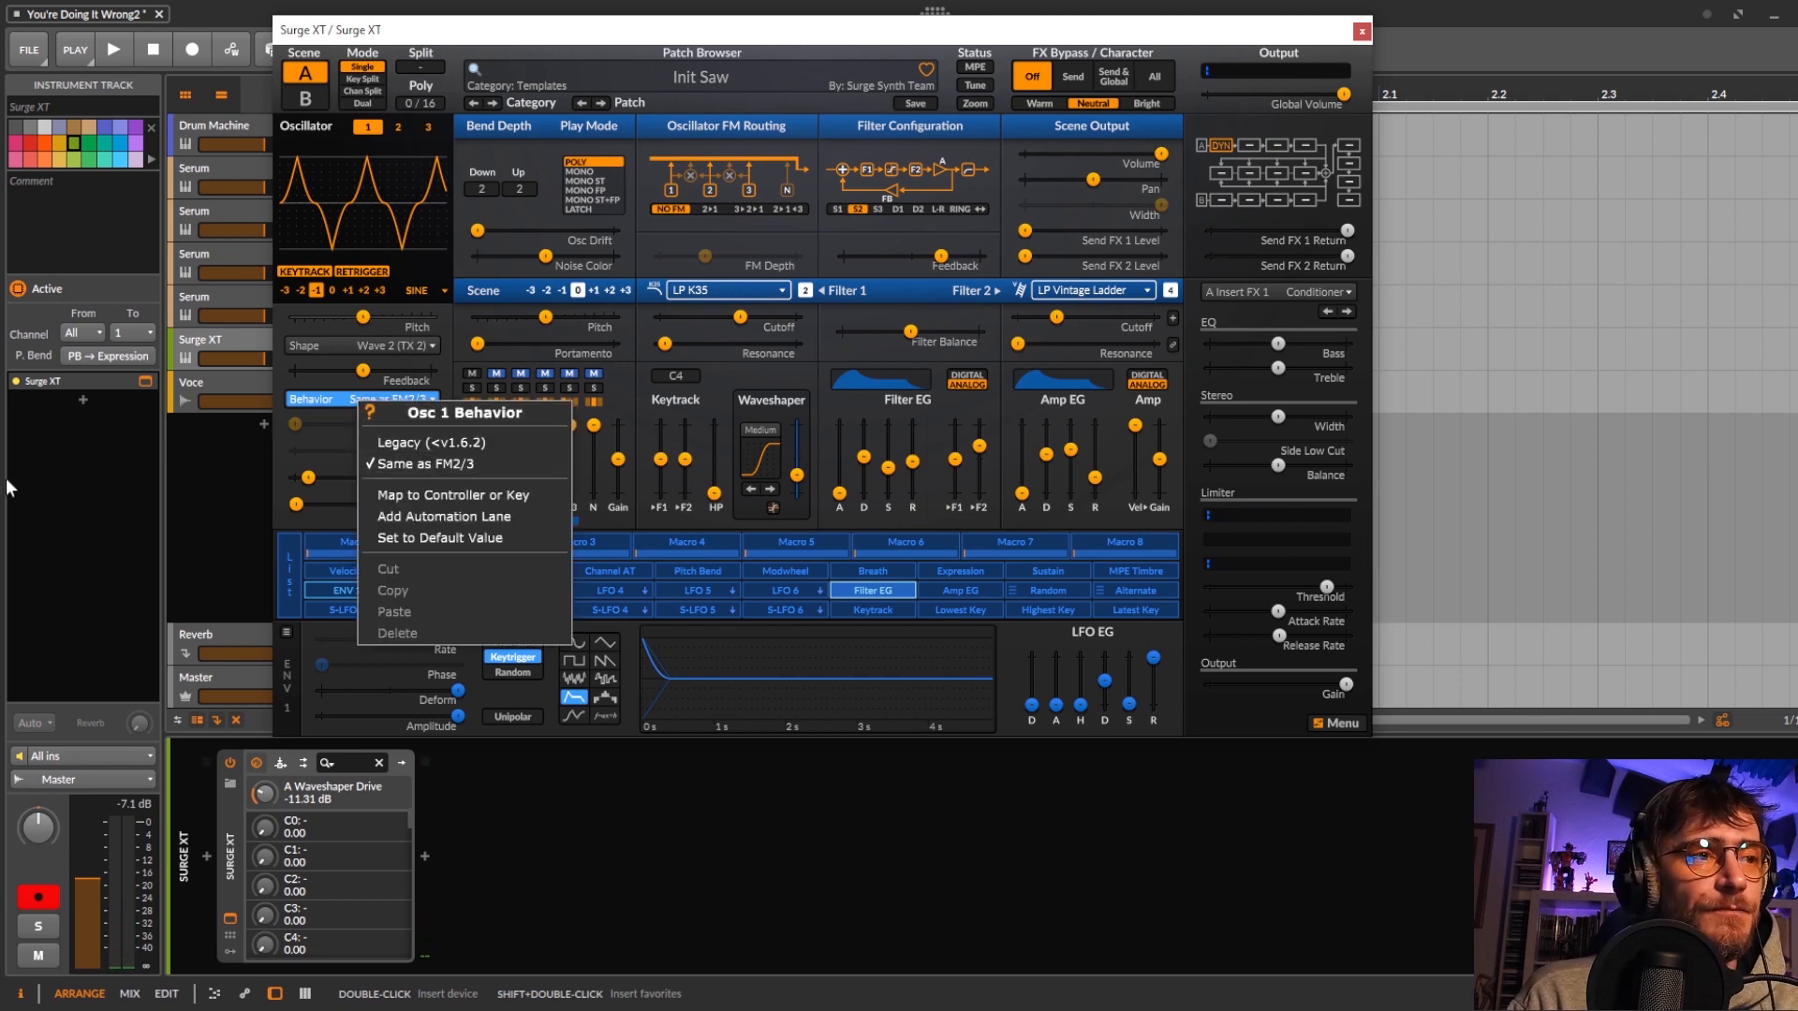
pyautogui.click(313, 435)
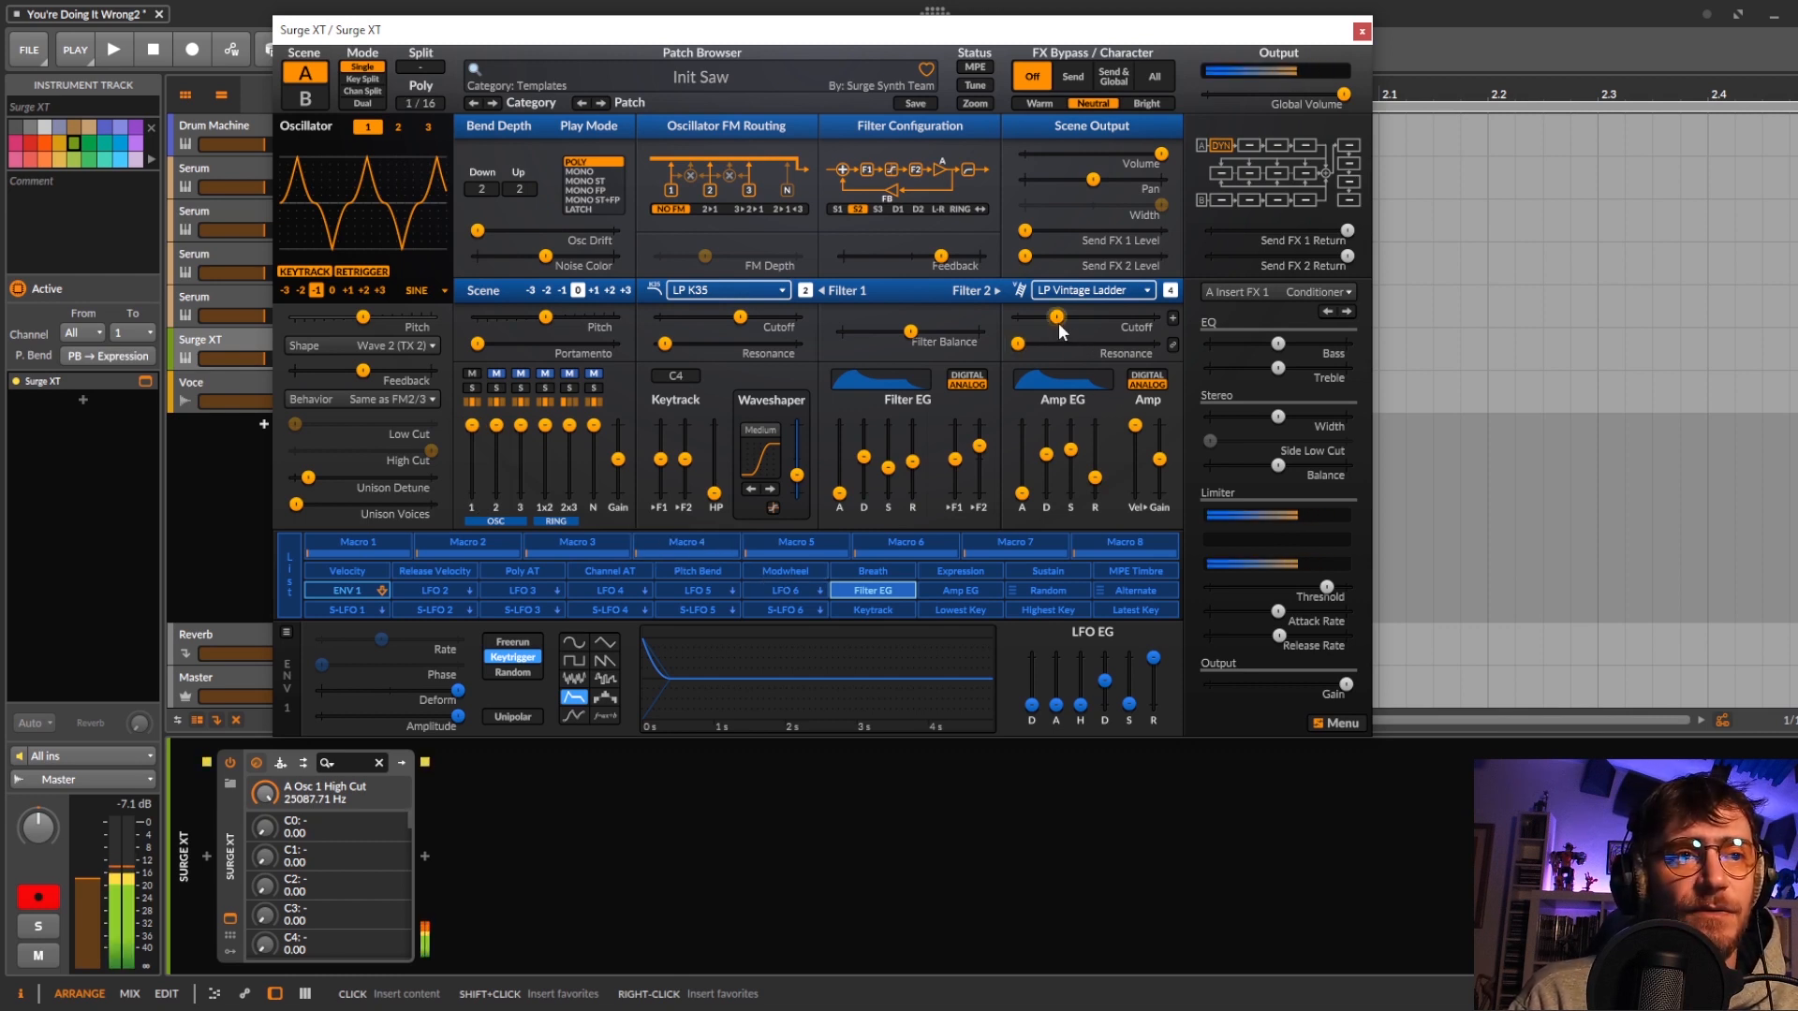
pyautogui.moveTo(1061, 332); pyautogui.dragTo(1154, 331)
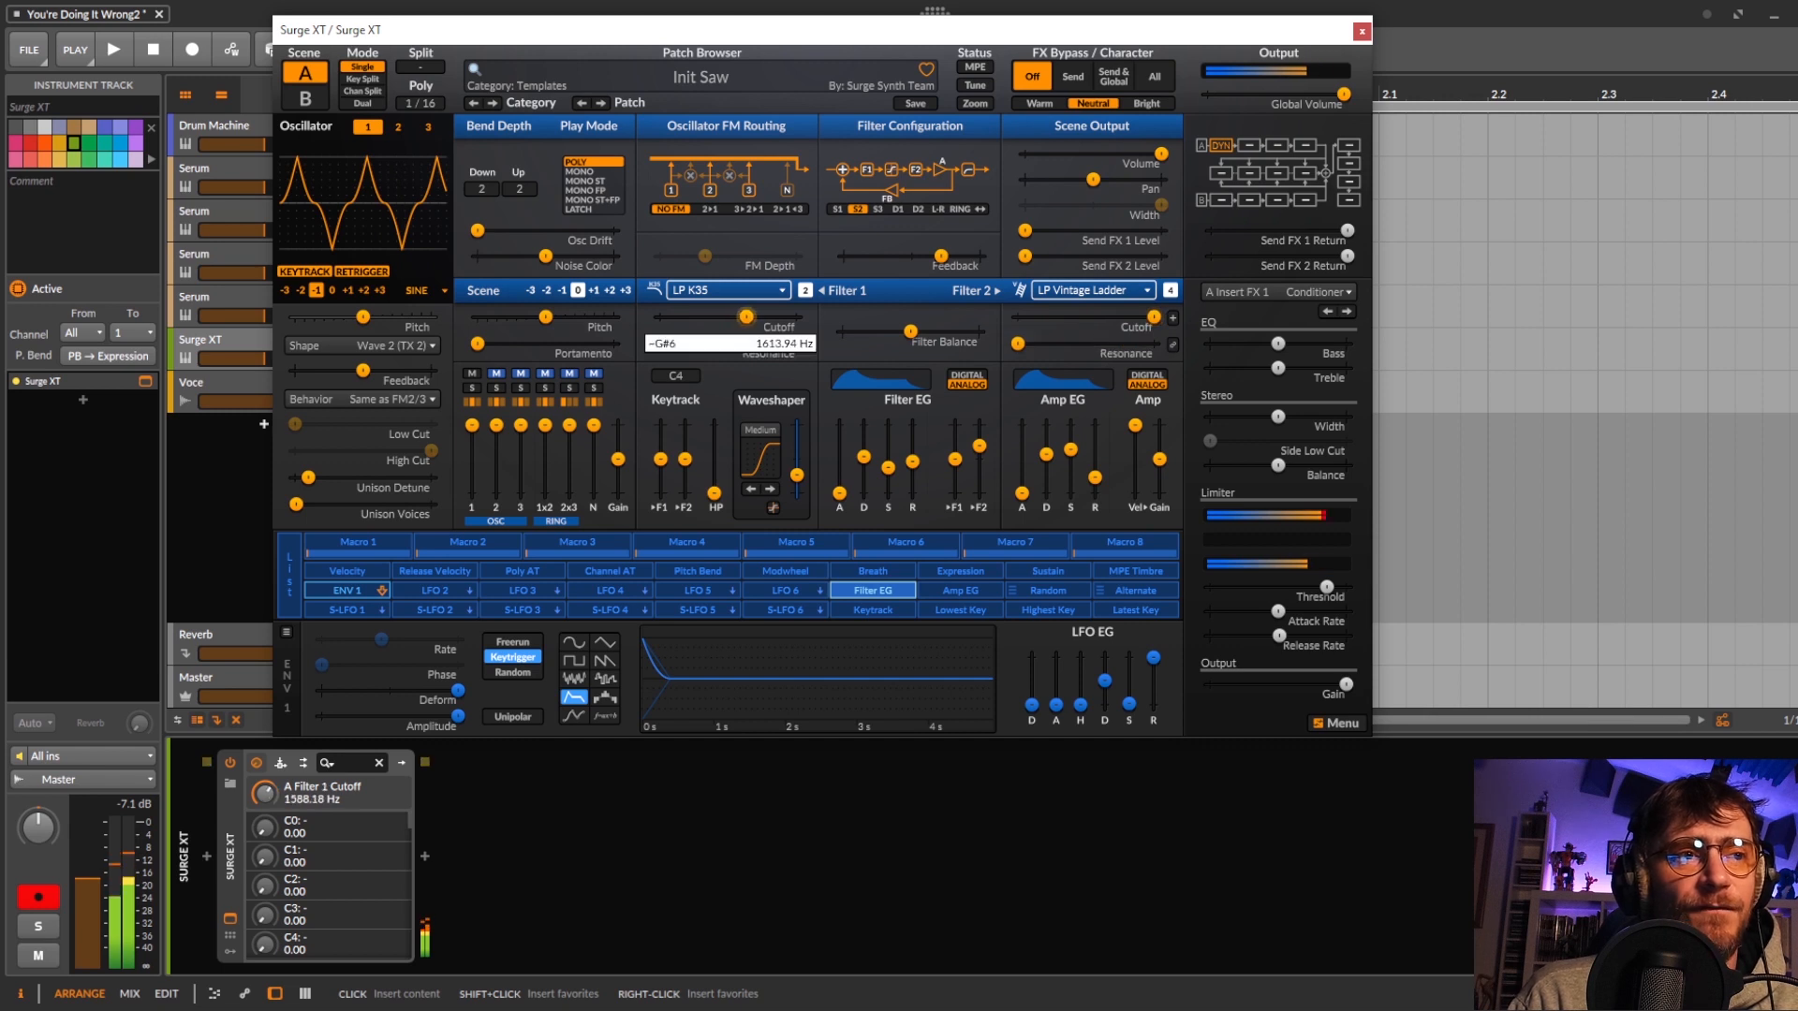
pyautogui.moveTo(739, 317); pyautogui.dragTo(796, 317)
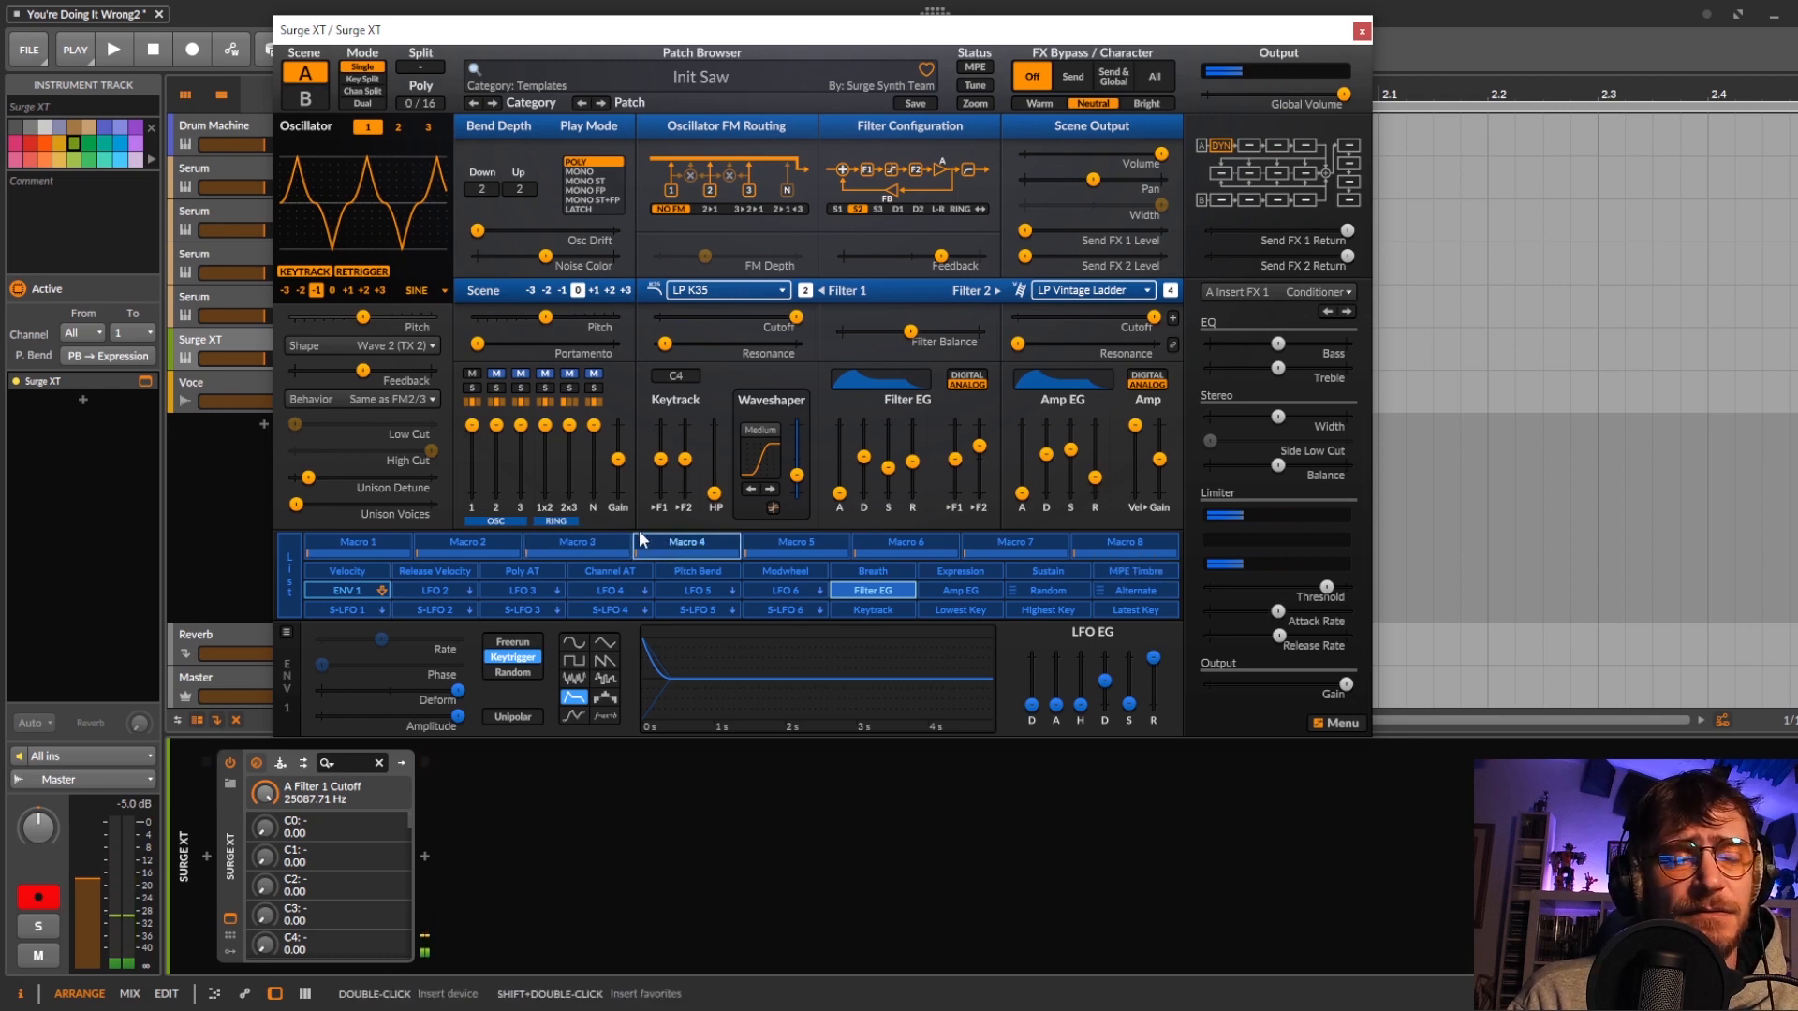
pyautogui.moveTo(797, 475); pyautogui.dragTo(797, 453)
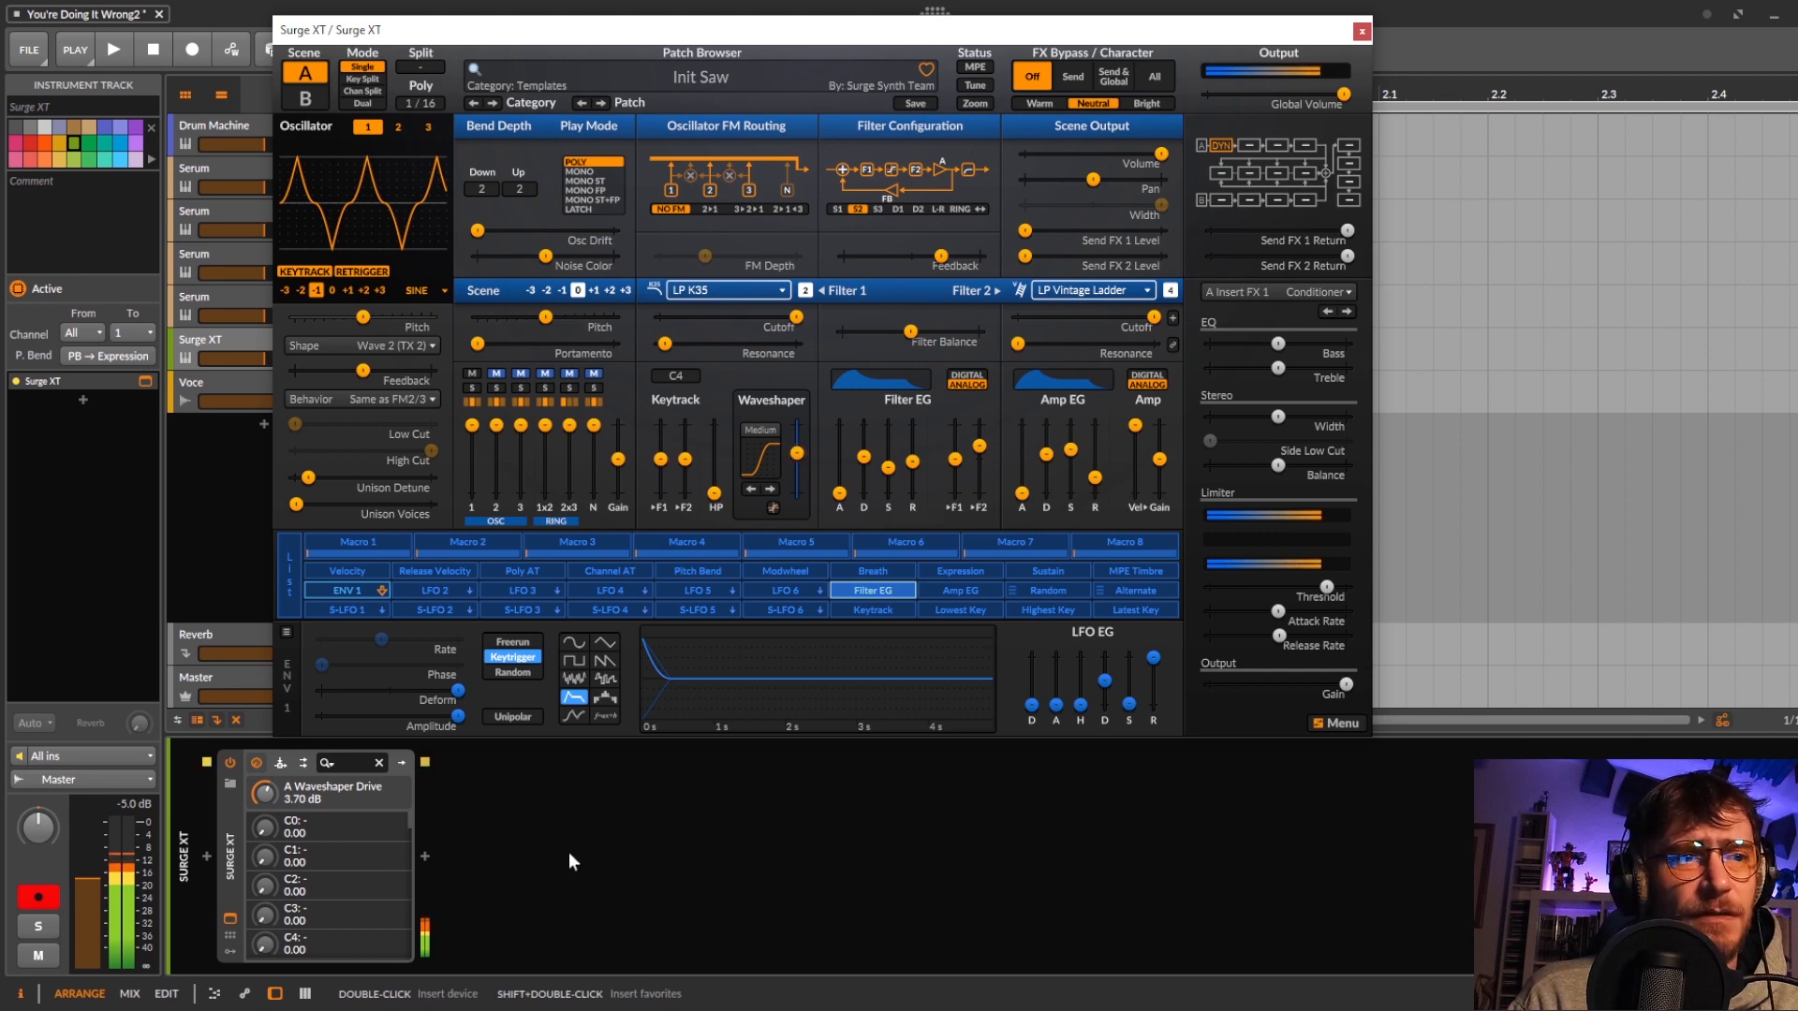